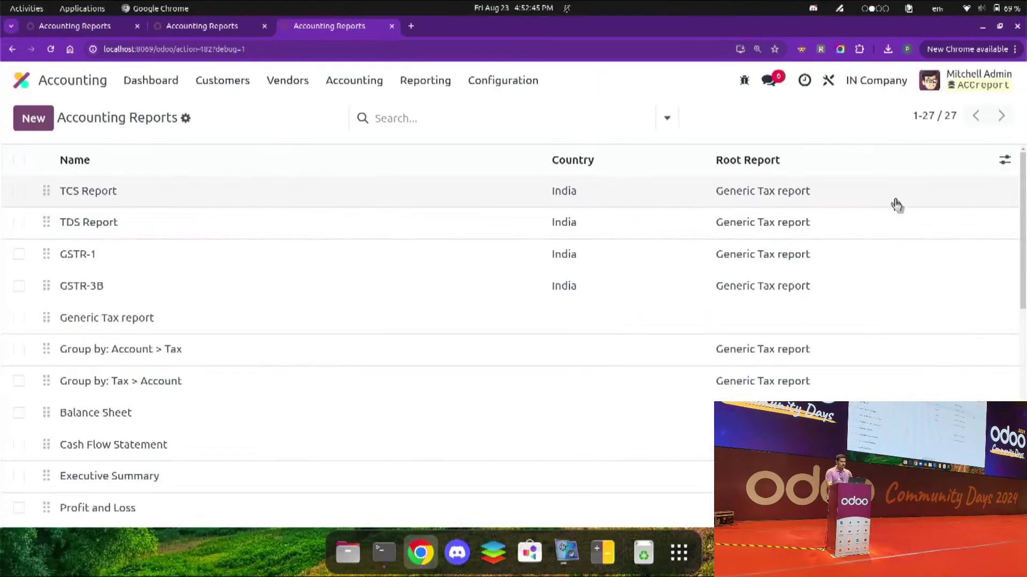
Step: Activate the developer mode with assets in the general settings
left_click(83, 90)
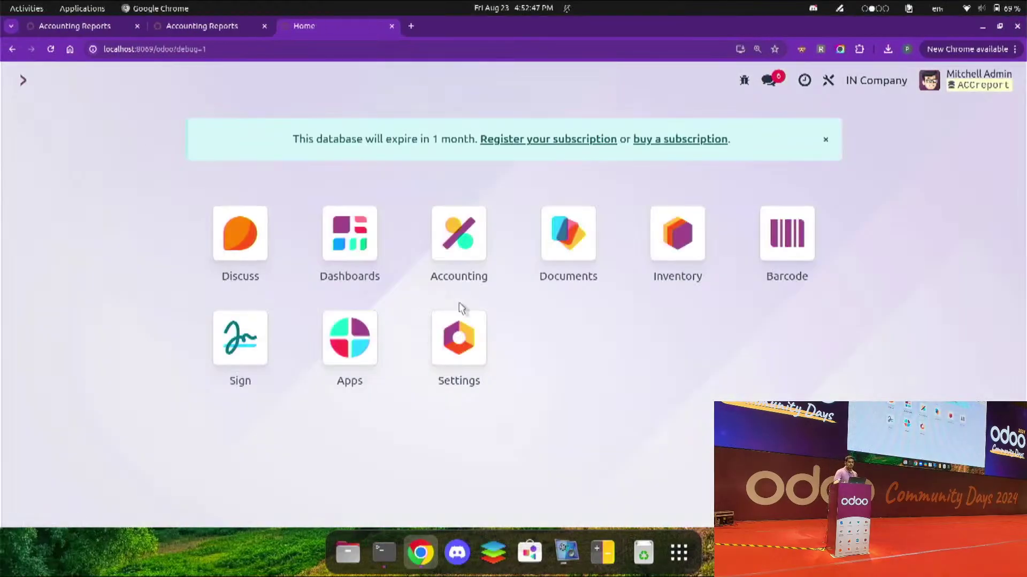
left_click(485, 346)
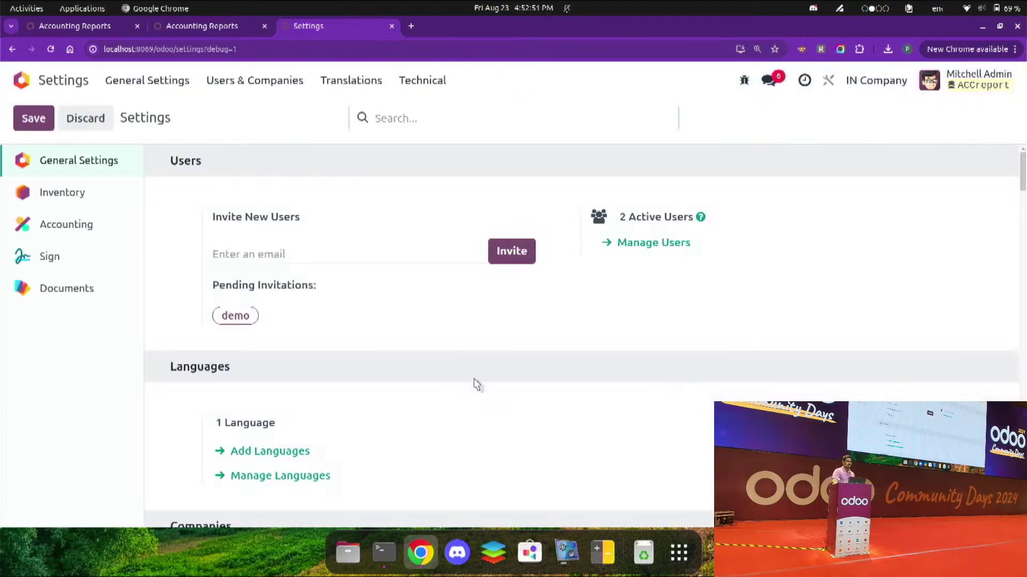
scroll(474, 383, "down", 10)
scroll(474, 383, "down", 5)
scroll(475, 384, "up", 3)
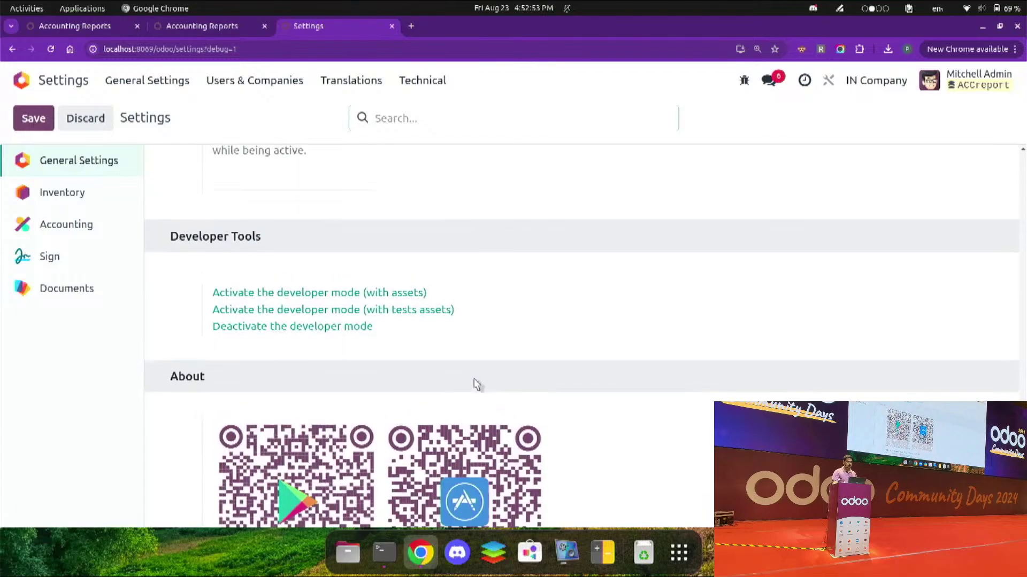
left_click(263, 302)
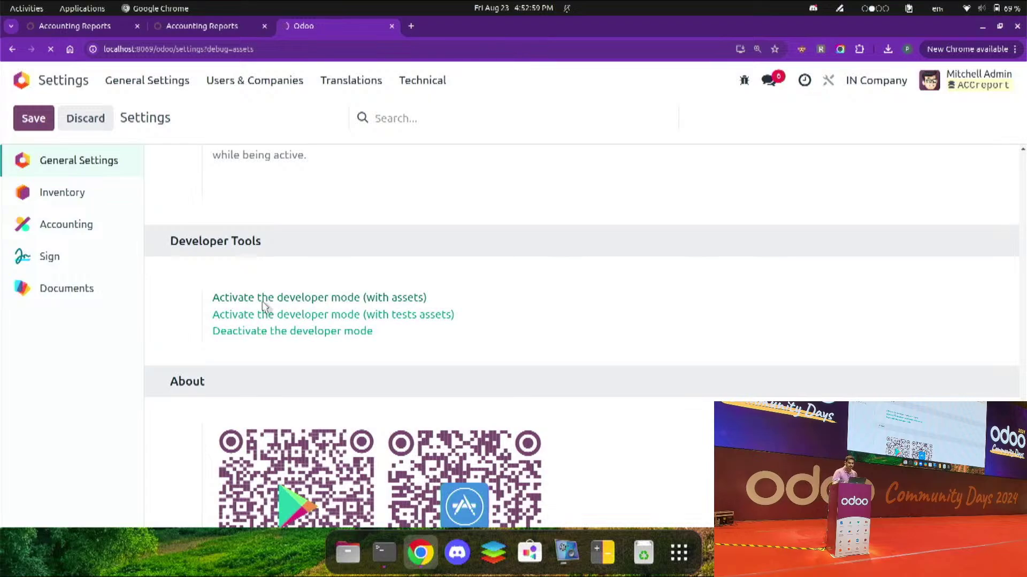
Step: Open the Accounting Reports configuration list in the Accounting app
left_click(37, 80)
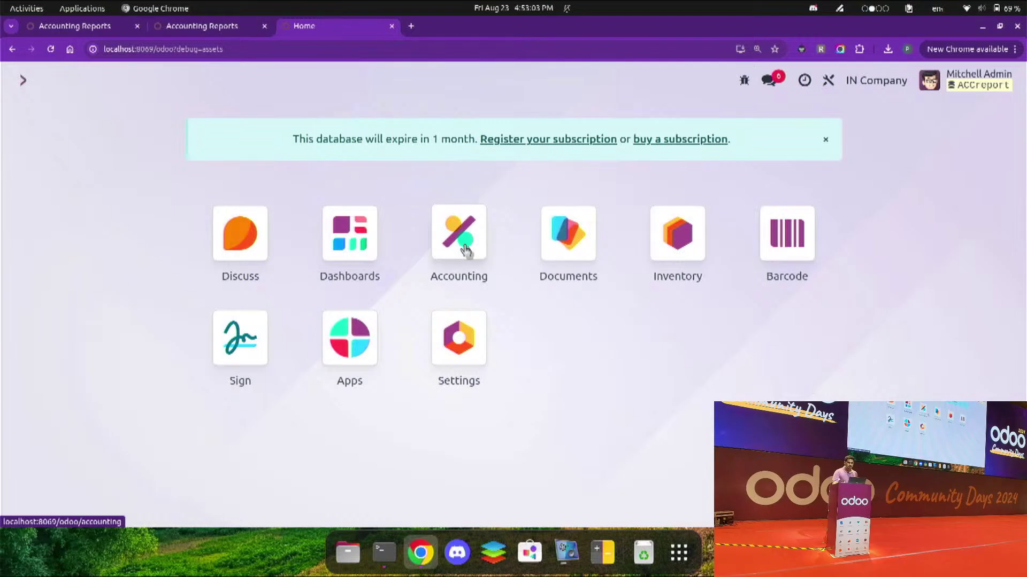
left_click(465, 251)
left_click(500, 81)
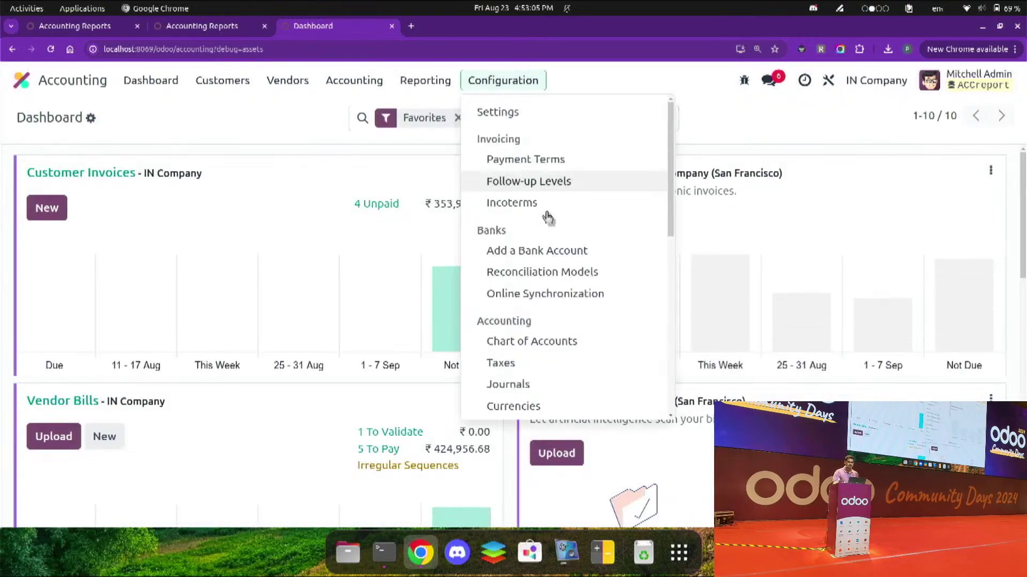
scroll(548, 216, "down", 7)
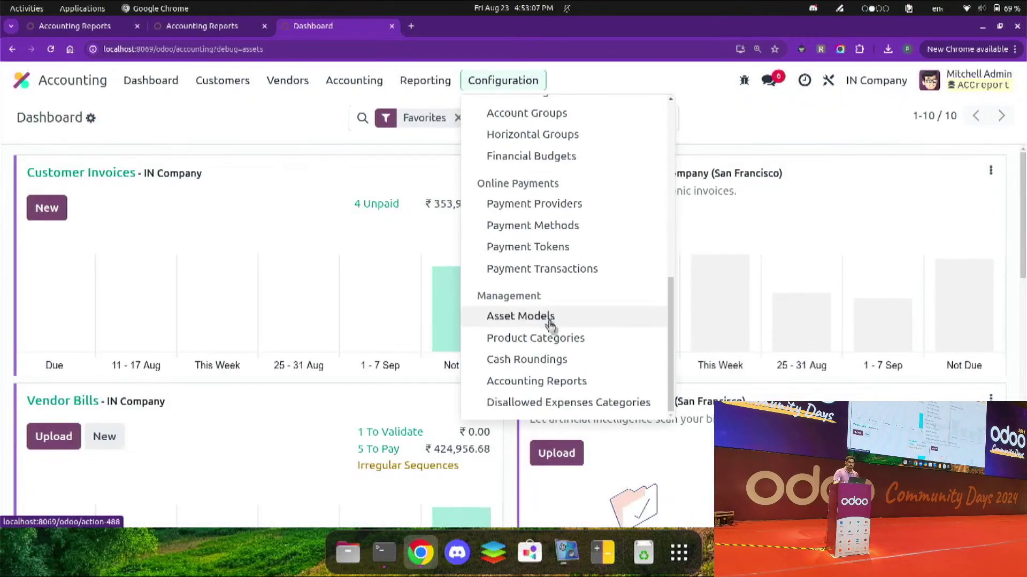
left_click(552, 383)
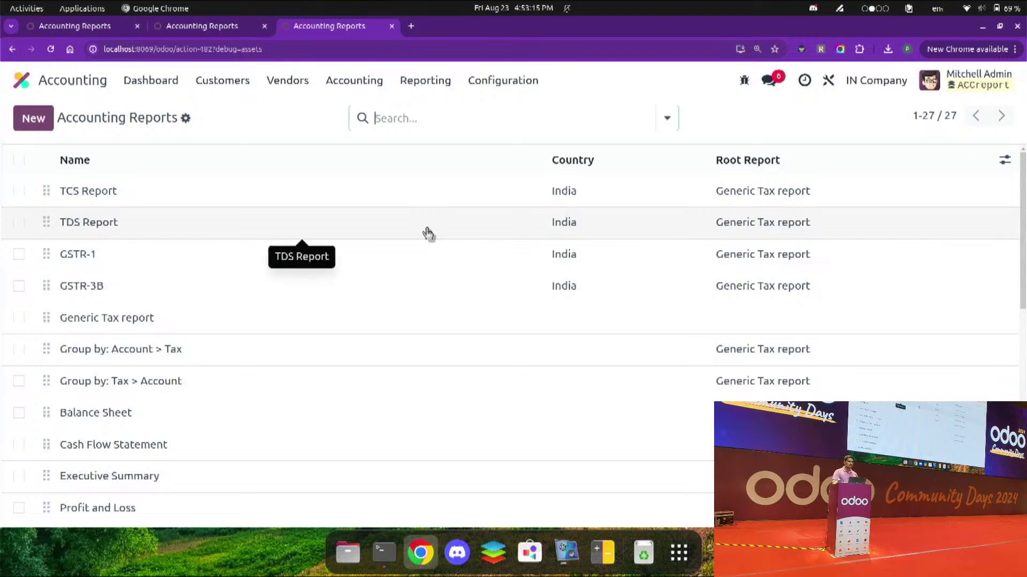
Step: Open the Executive Summary report in the second browser tab and look over its sections
left_click(437, 84)
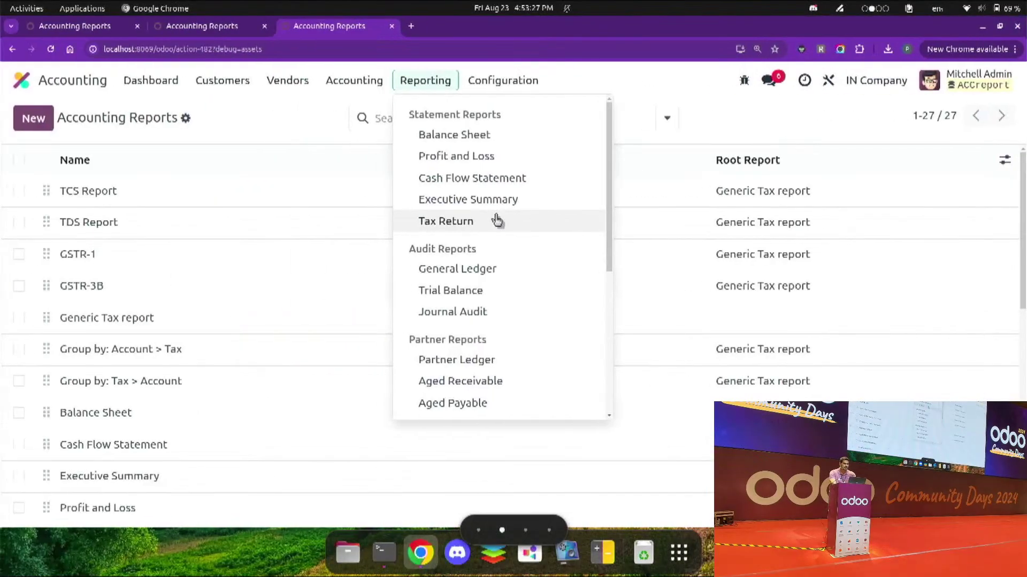
left_click(200, 35)
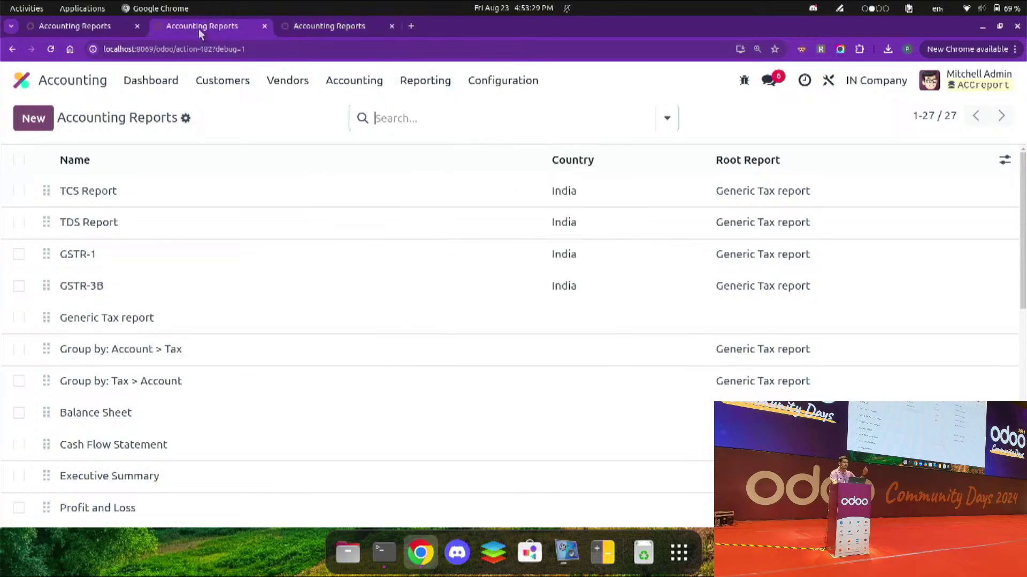
left_click(405, 83)
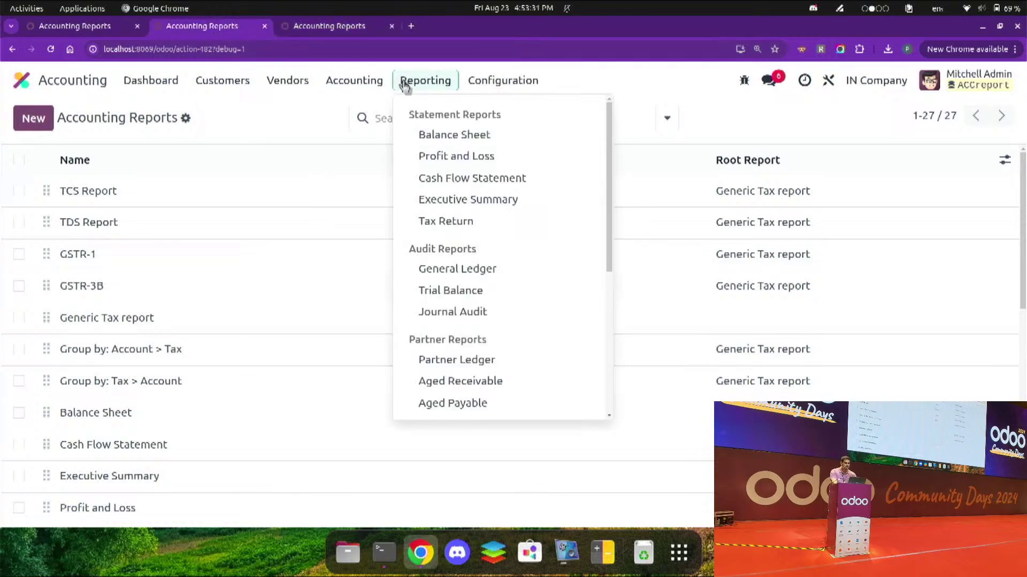
left_click(474, 199)
scroll(473, 203, "down", 3)
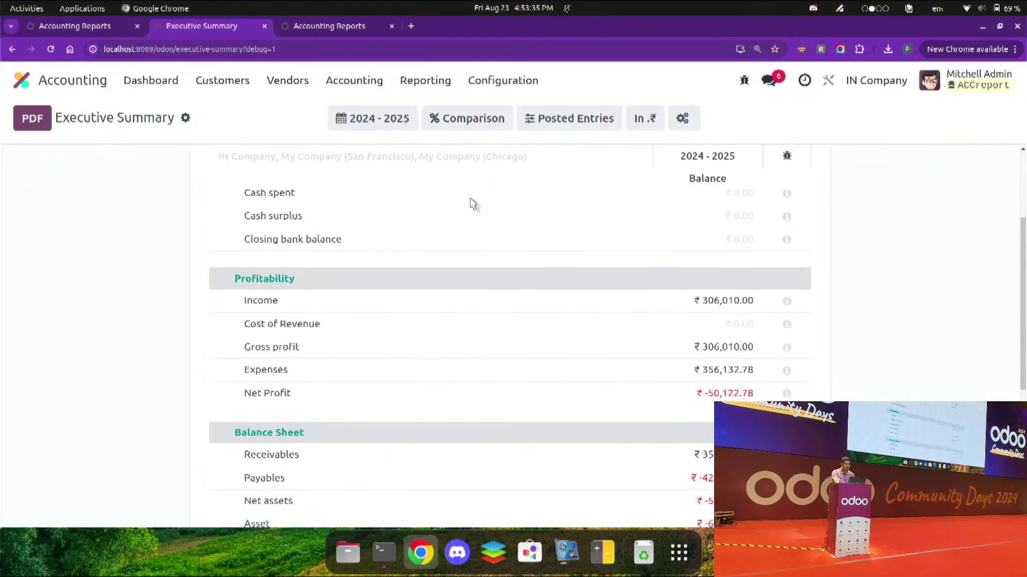
scroll(474, 205, "up", 3)
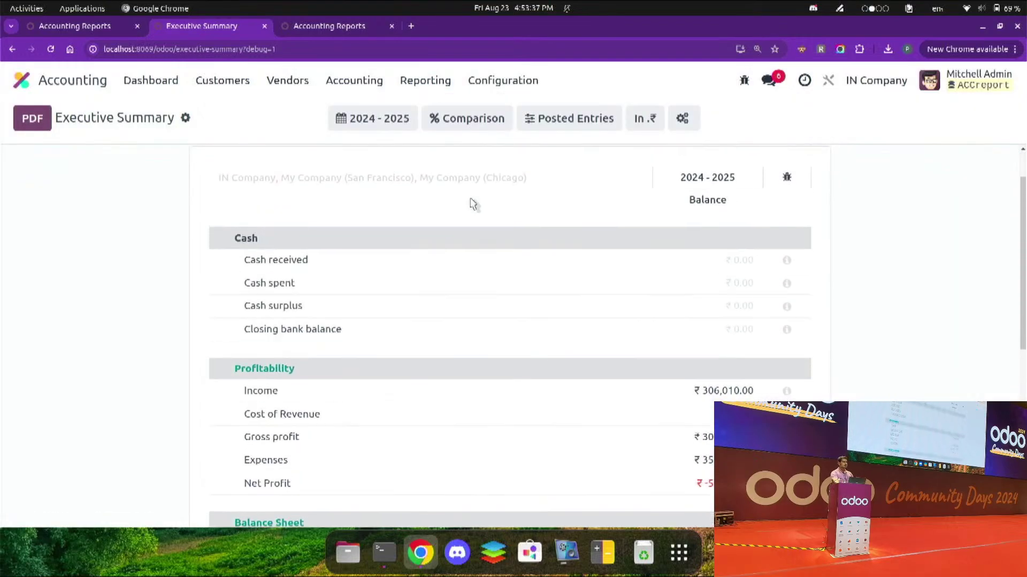
Step: Set the browser page zoom to 175% for the Executive Summary report
left_click(1014, 48)
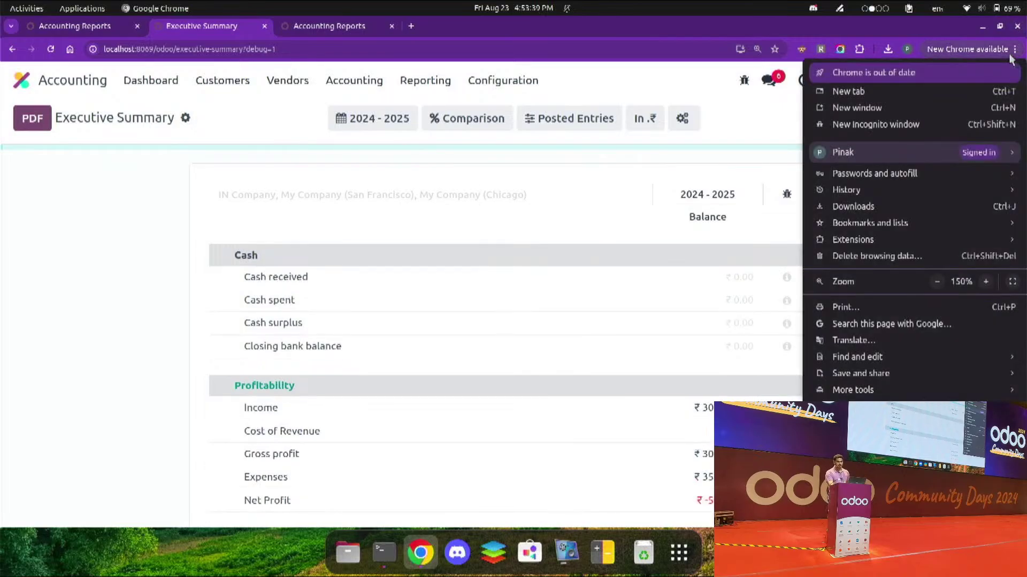
left_click(986, 281)
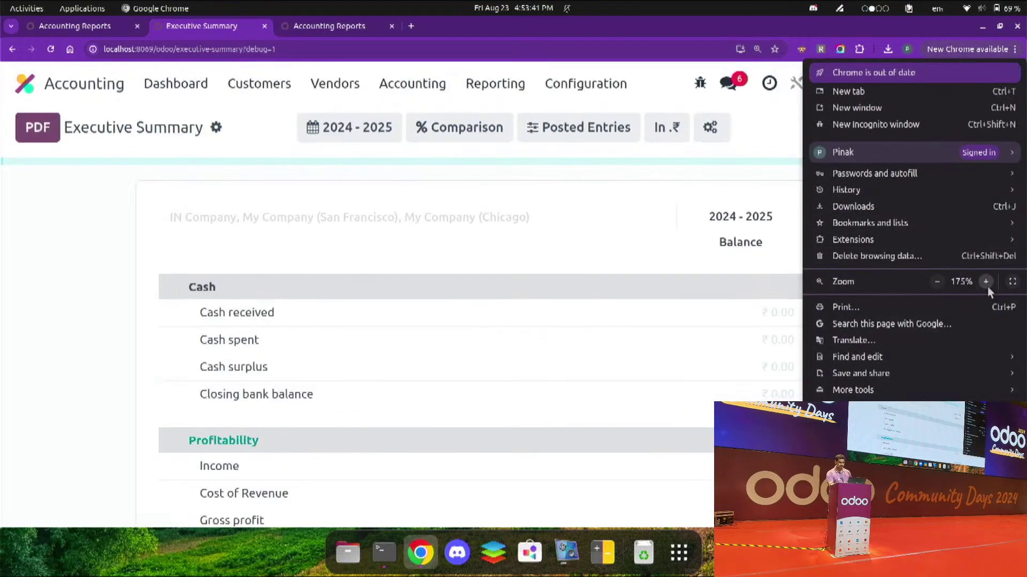
left_click(631, 275)
scroll(631, 275, "down", 1)
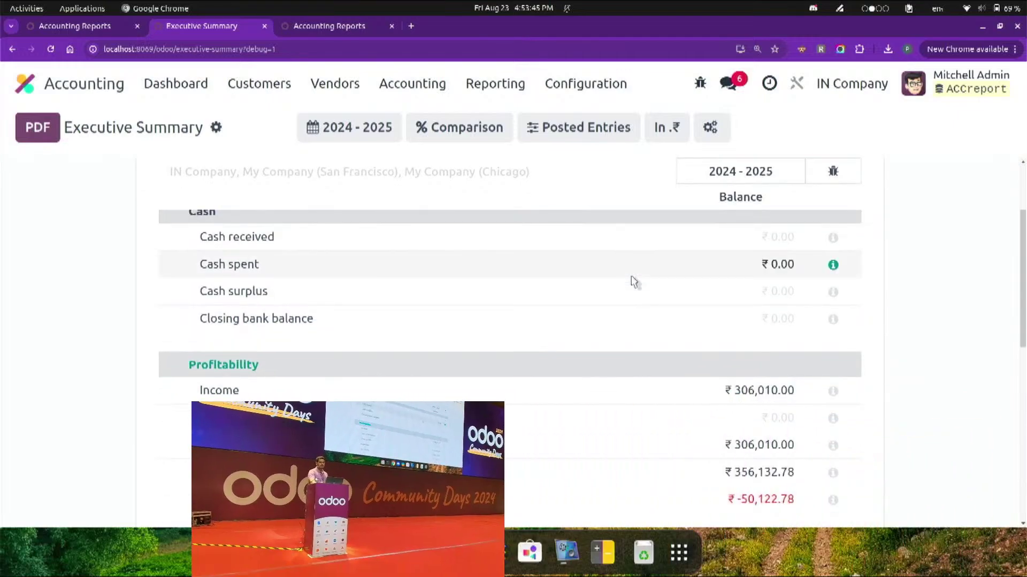
Step: Restrict the active companies to IN Company by deselecting My Company (San Francisco) and My Company (Chicago)
left_click(840, 84)
left_click(639, 126)
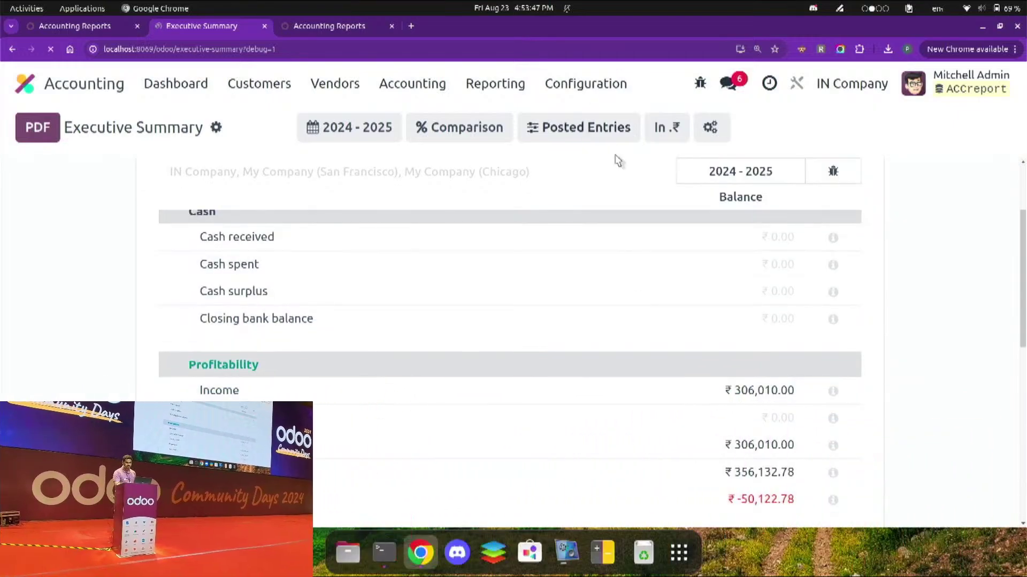
left_click(818, 84)
left_click(756, 185)
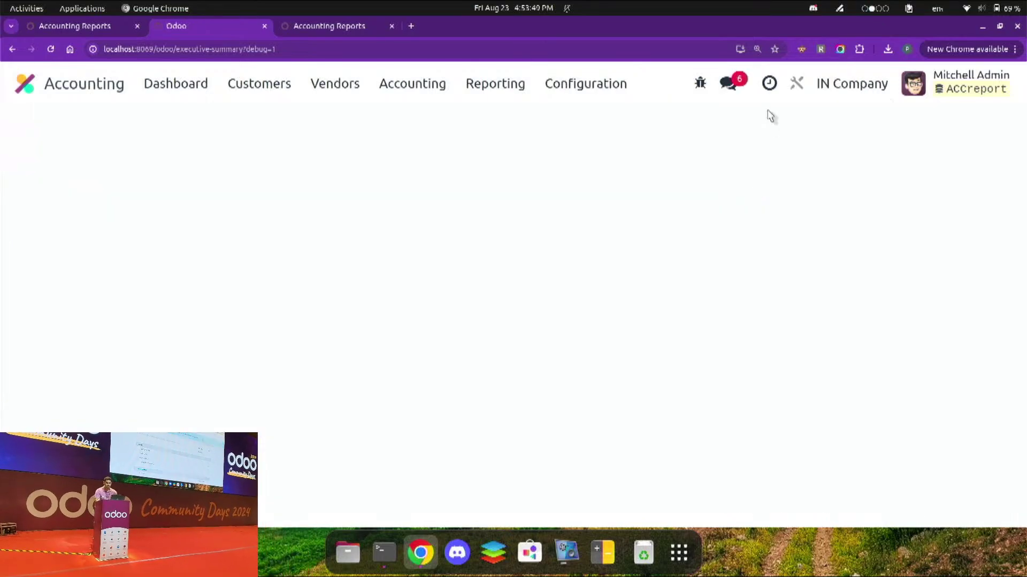
left_click(843, 84)
left_click(611, 123)
left_click(611, 153)
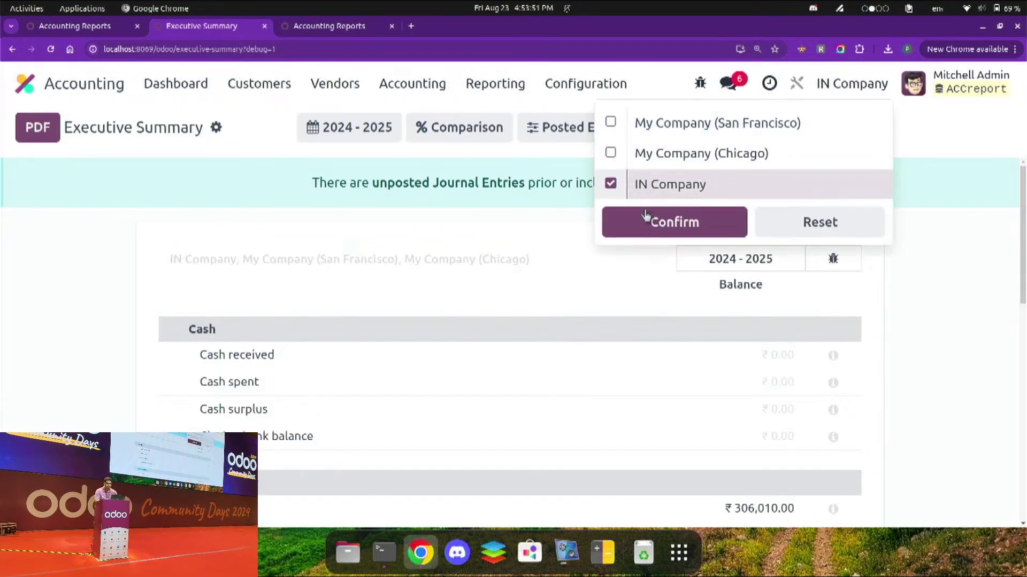
left_click(645, 216)
right_click(803, 200)
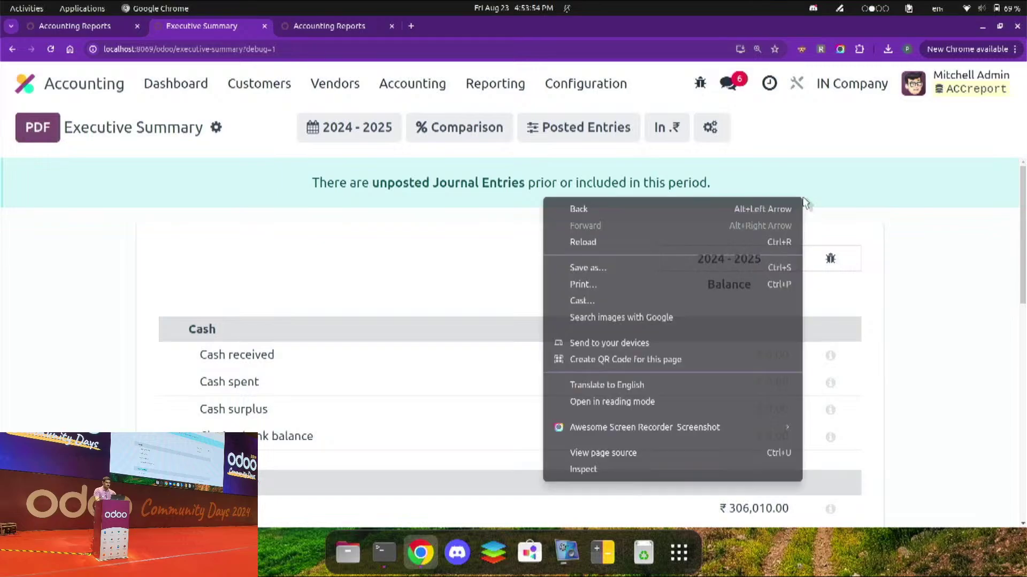
left_click(880, 228)
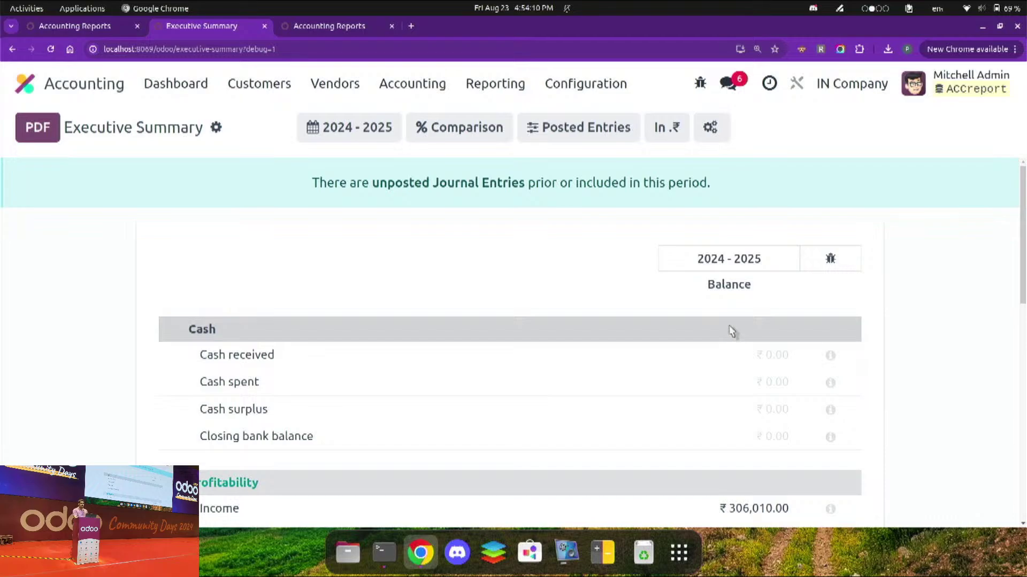
Step: View the Partner Ledger report for comparison and return to the Executive Summary to examine its Profitability and Balance Sheet lines
left_click(486, 88)
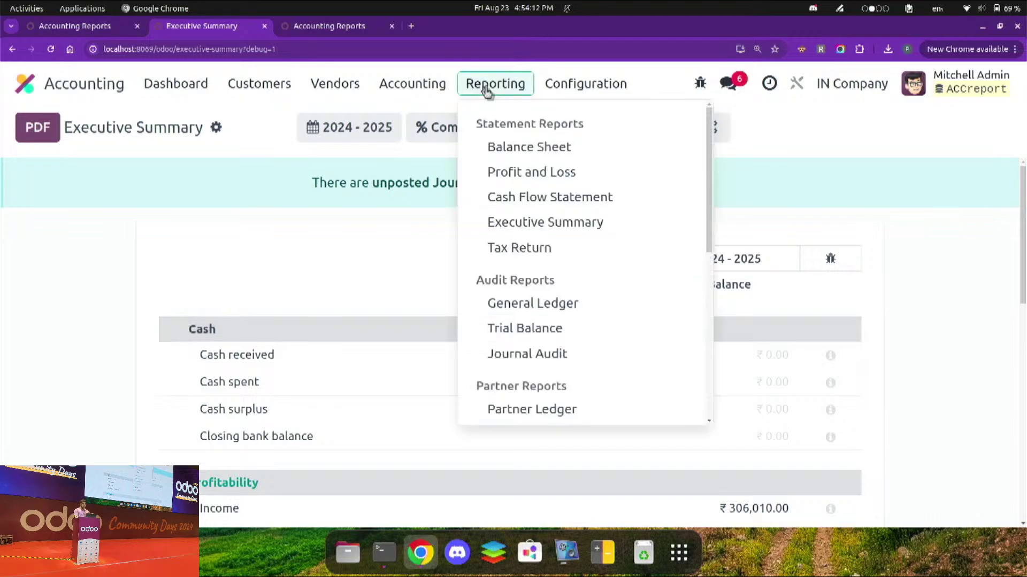
left_click(556, 411)
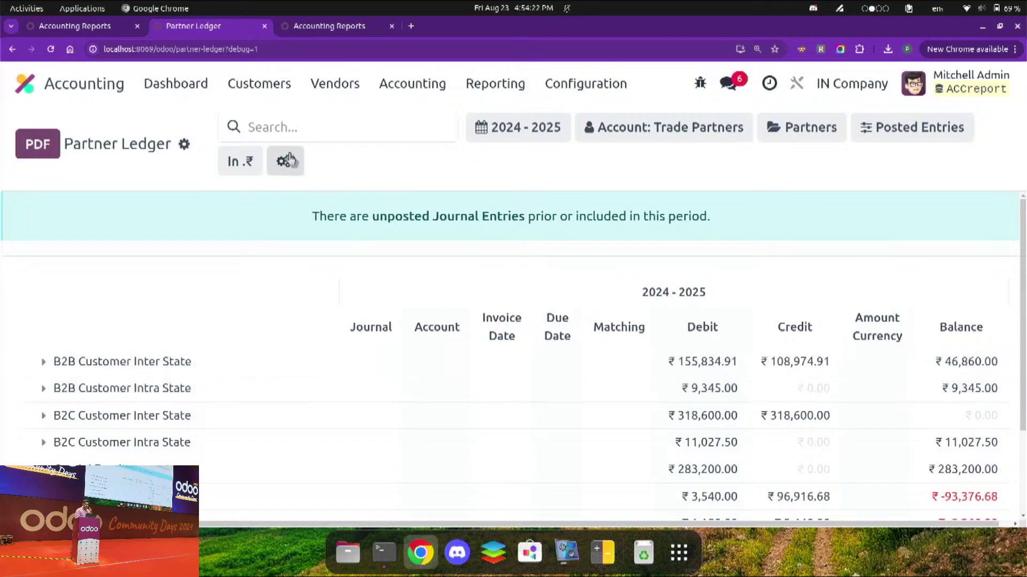
left_click(470, 85)
left_click(526, 222)
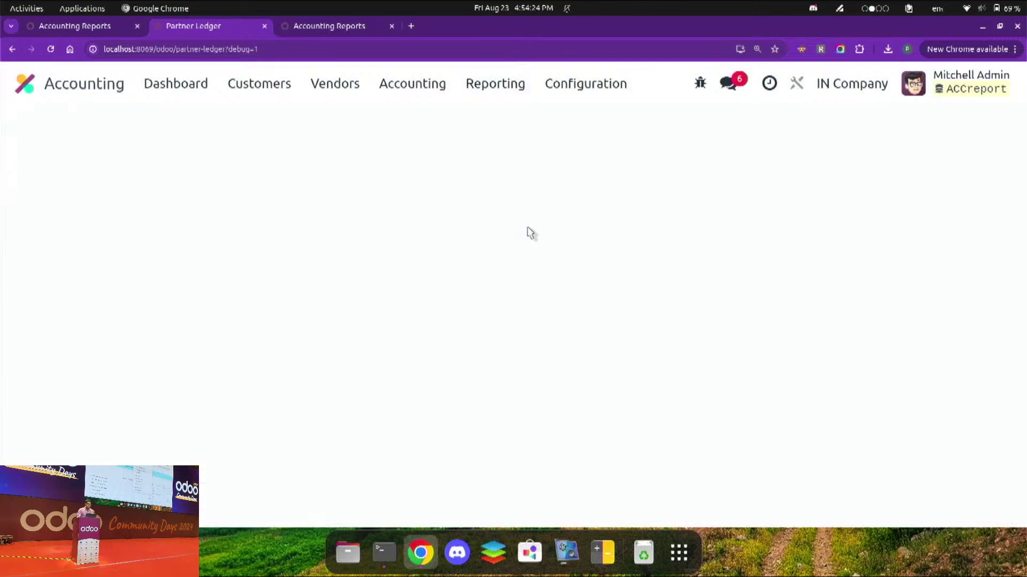
scroll(498, 328, "down", 2)
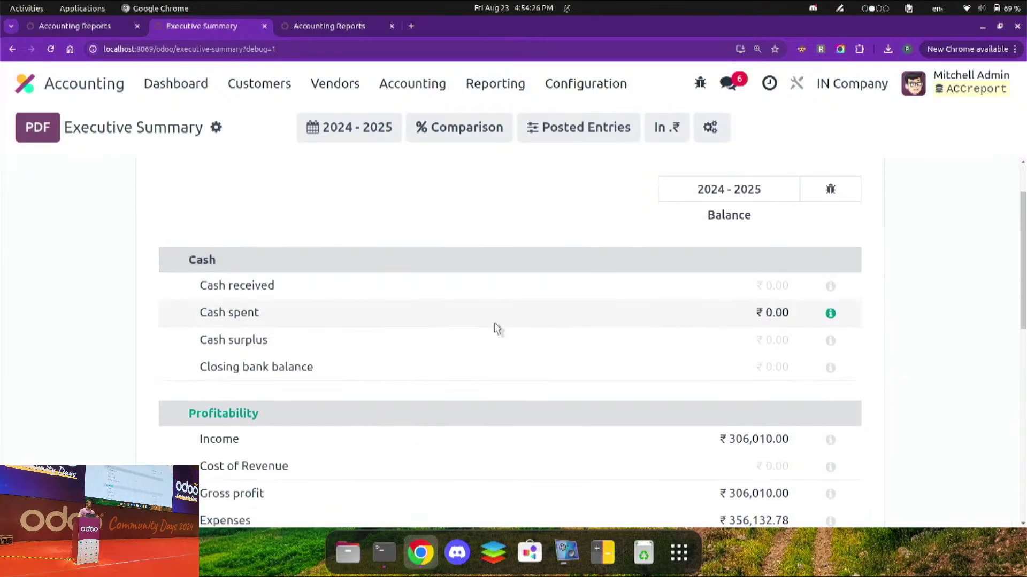
scroll(498, 328, "down", 1)
scroll(497, 329, "down", 3)
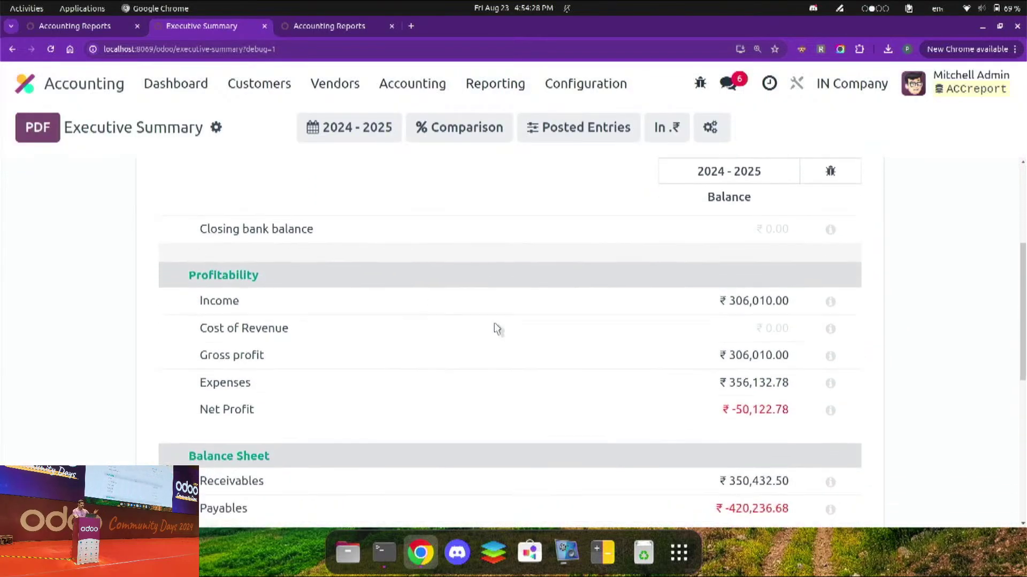
scroll(497, 329, "down", 1)
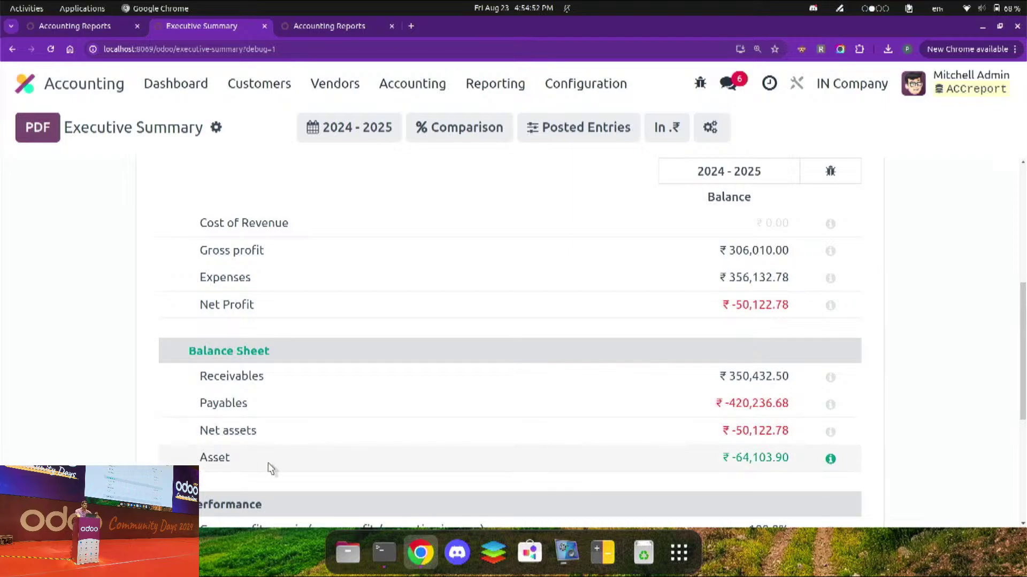
left_click(327, 32)
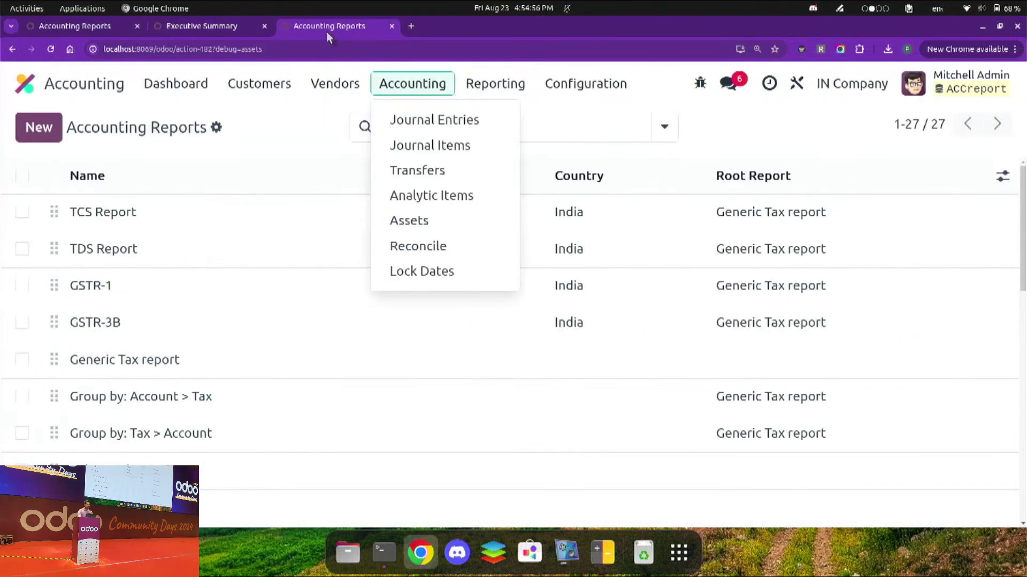
left_click(221, 30)
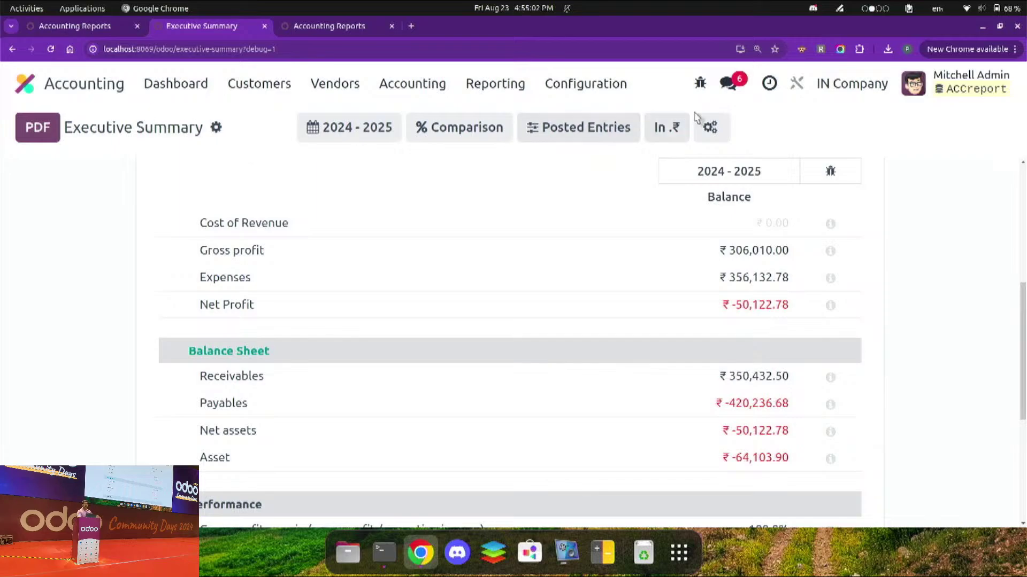
Step: Open the Executive Summary's report configuration and start a new report line at the end of its lines list
left_click(716, 130)
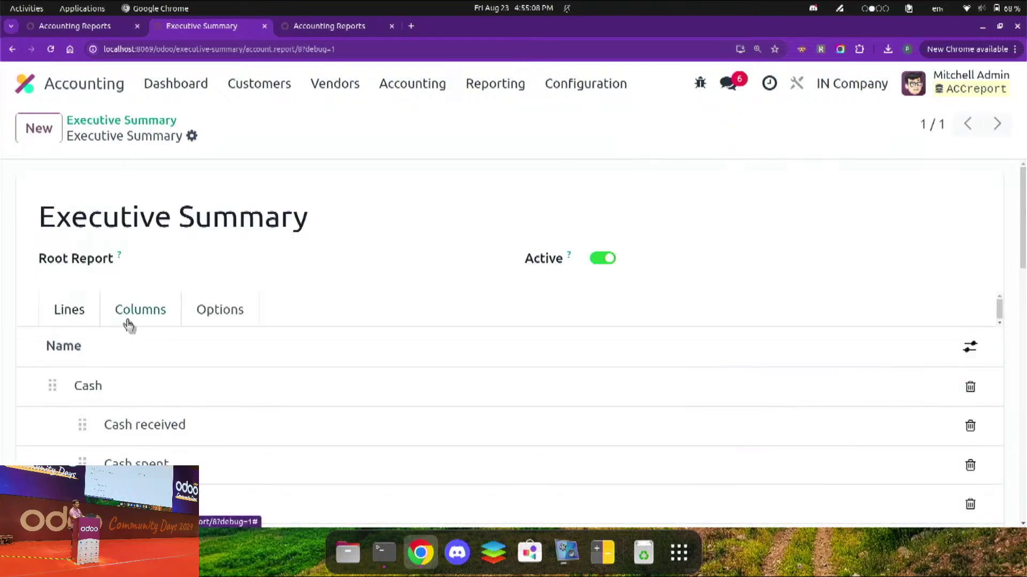
scroll(133, 337, "down", 3)
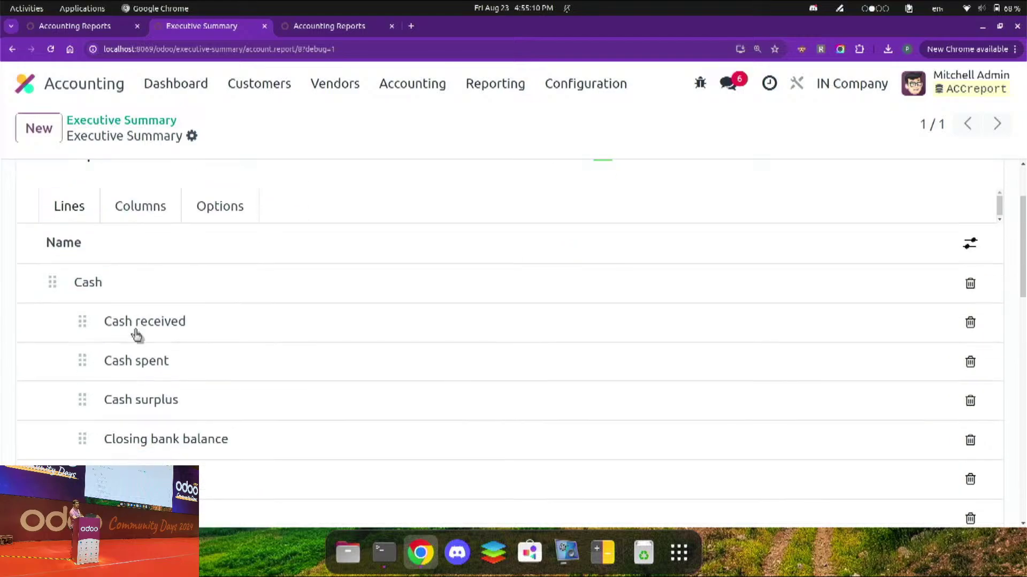
scroll(137, 335, "down", 6)
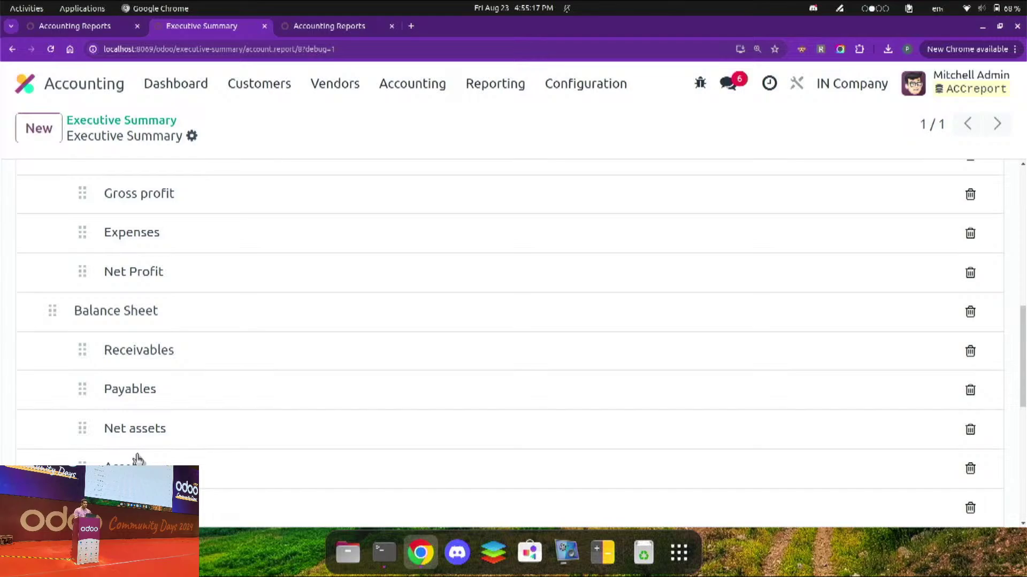
scroll(137, 458, "down", 5)
left_click(65, 455)
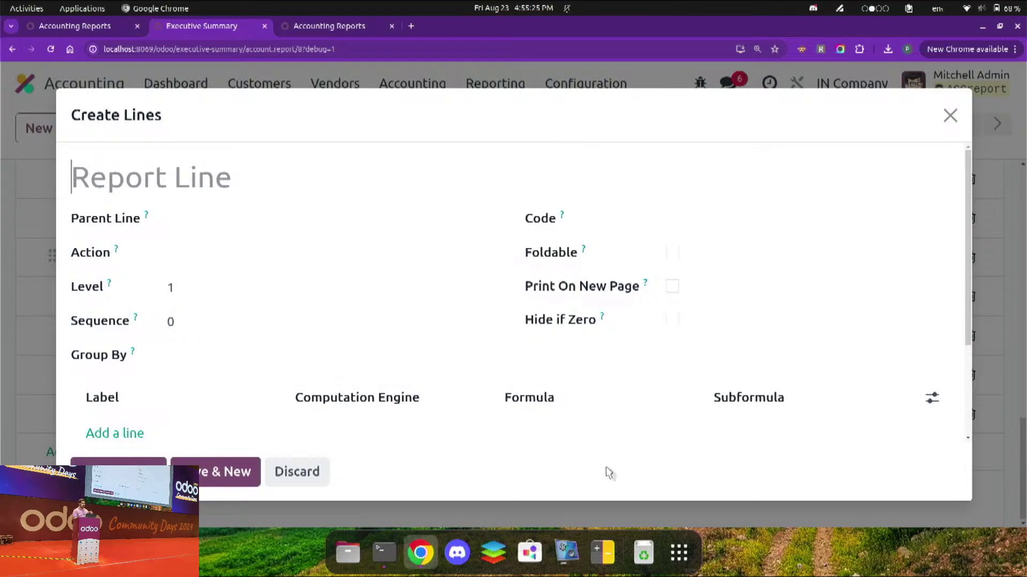
Step: Open the Executive Summary report in the first browser tab and show the Asset line of its Balance Sheet section
left_click(78, 27)
left_click(495, 83)
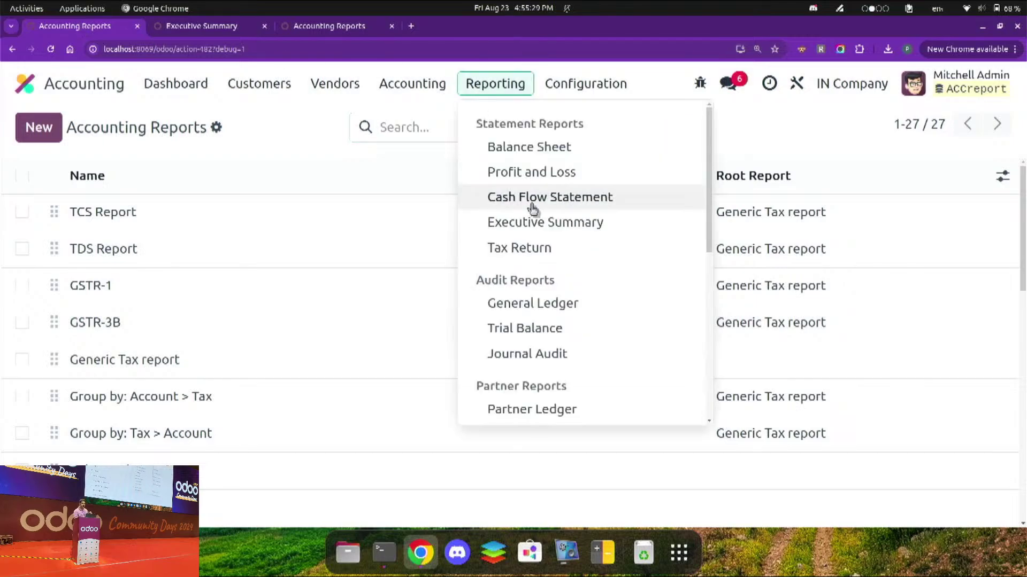
left_click(538, 222)
scroll(419, 369, "down", 6)
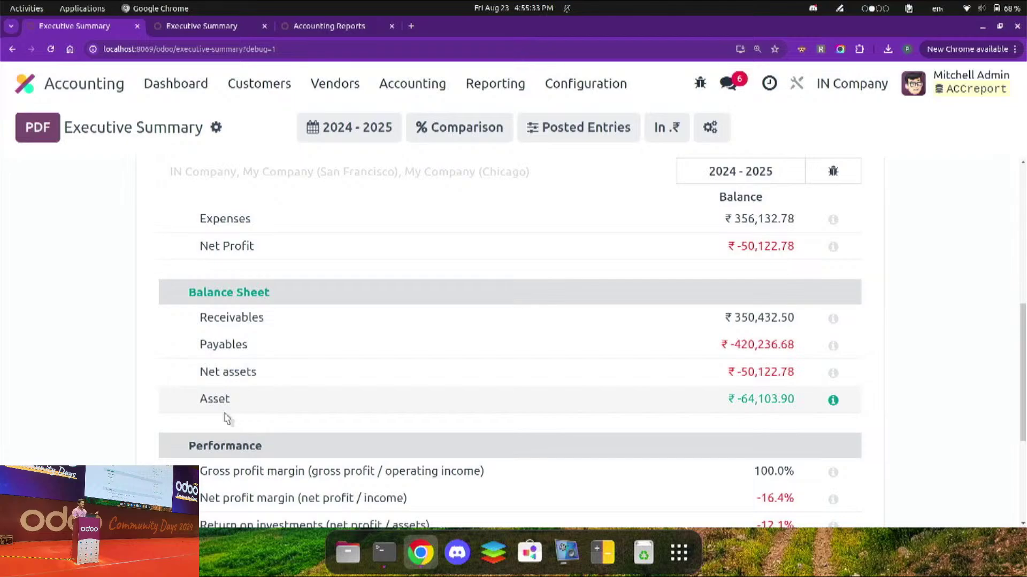
Step: In the new line form of the Executive Summary configuration, name the line Liability and set its parent line to Balance Sheet
left_click(219, 27)
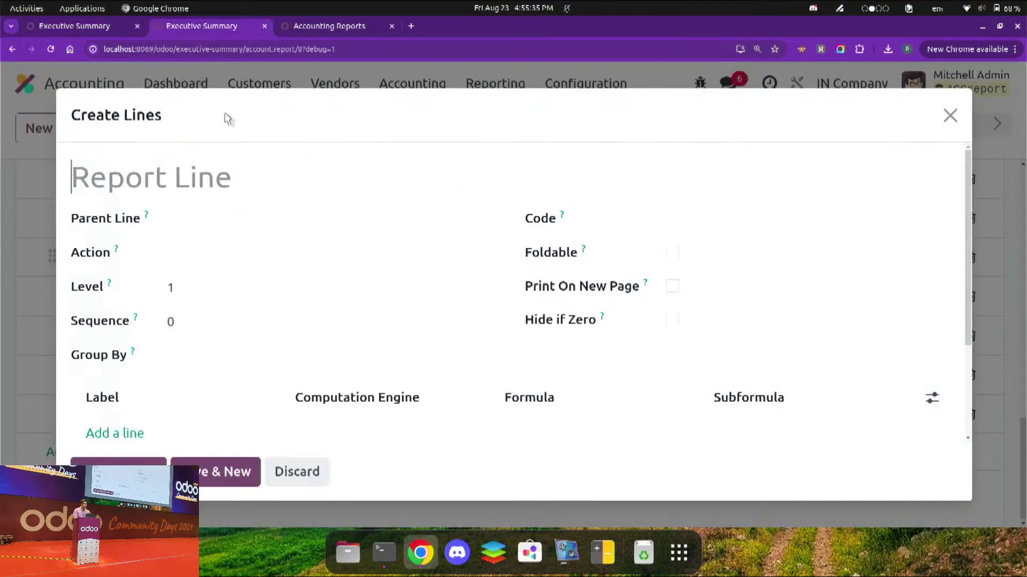
type("Lia")
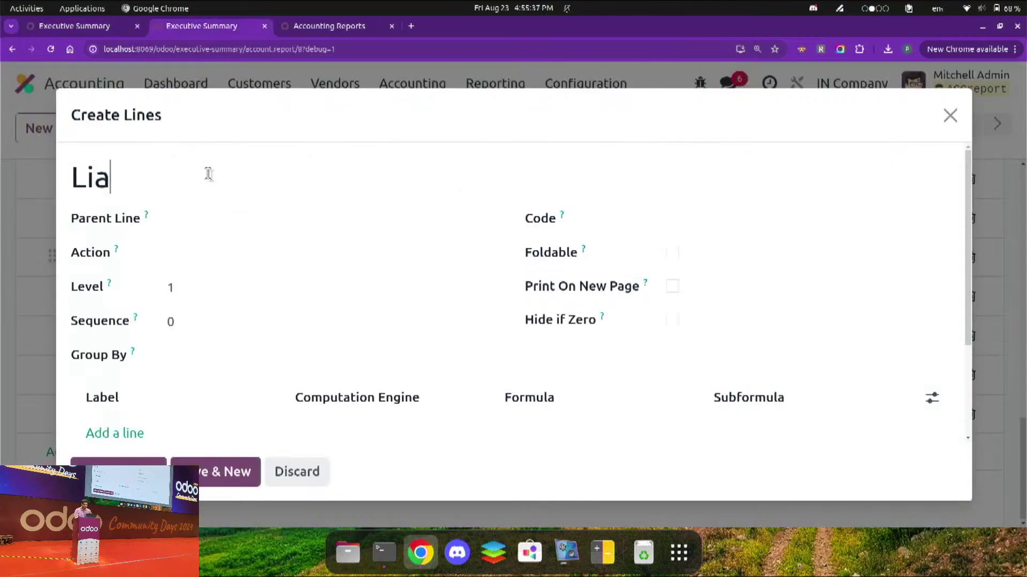
type("bility")
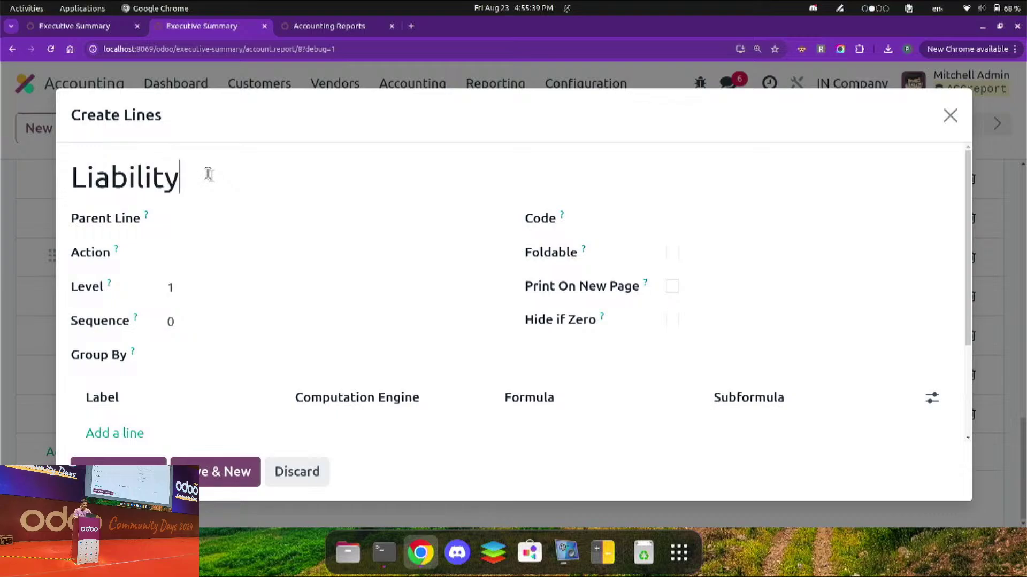
left_click(237, 218)
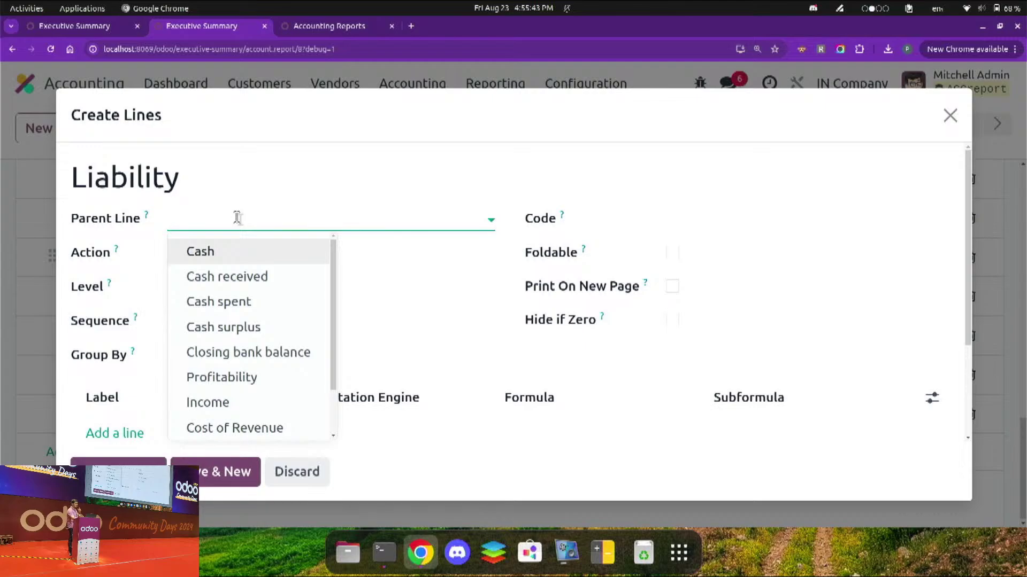
left_click(91, 27)
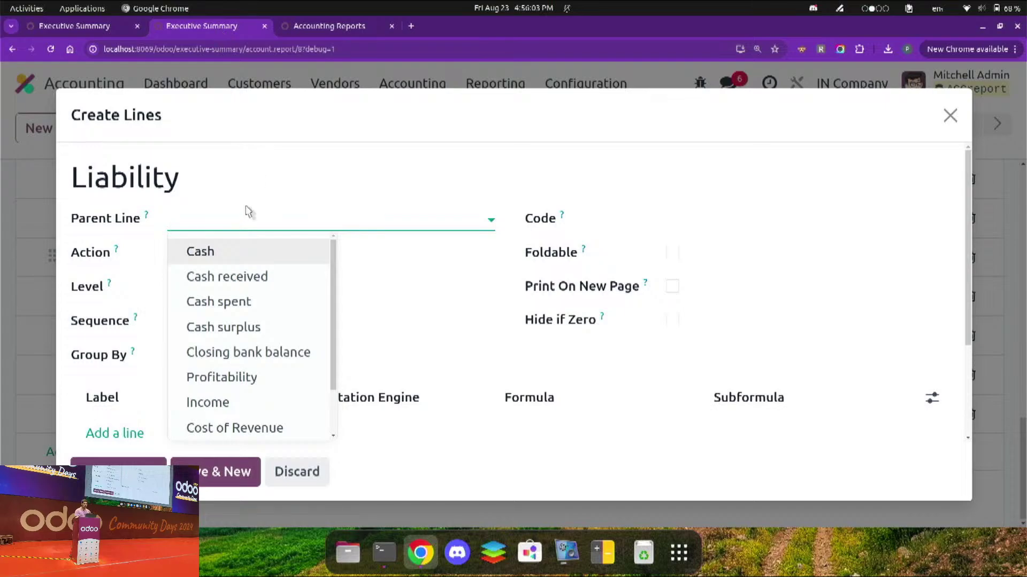
type("bala")
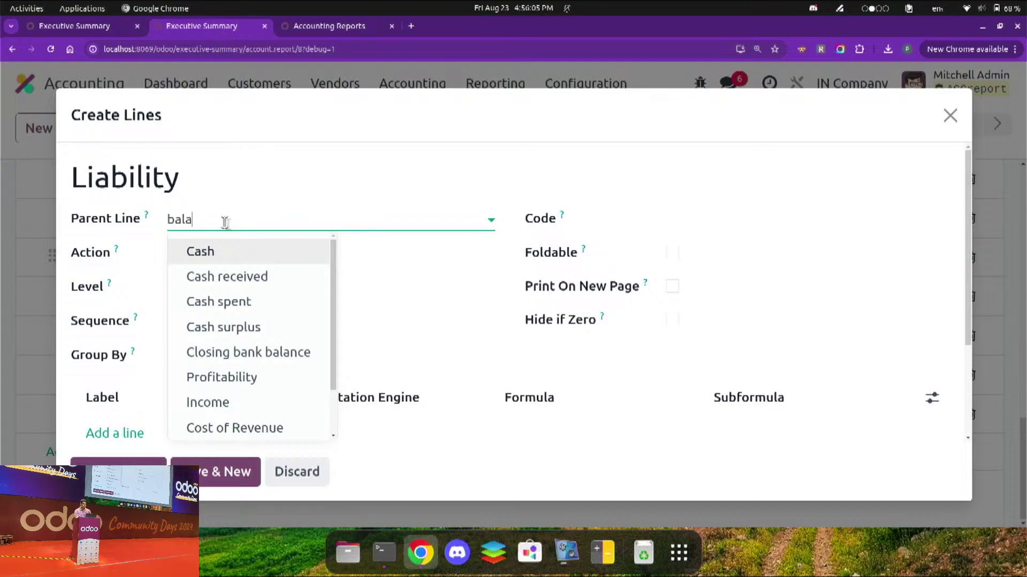
left_click(231, 276)
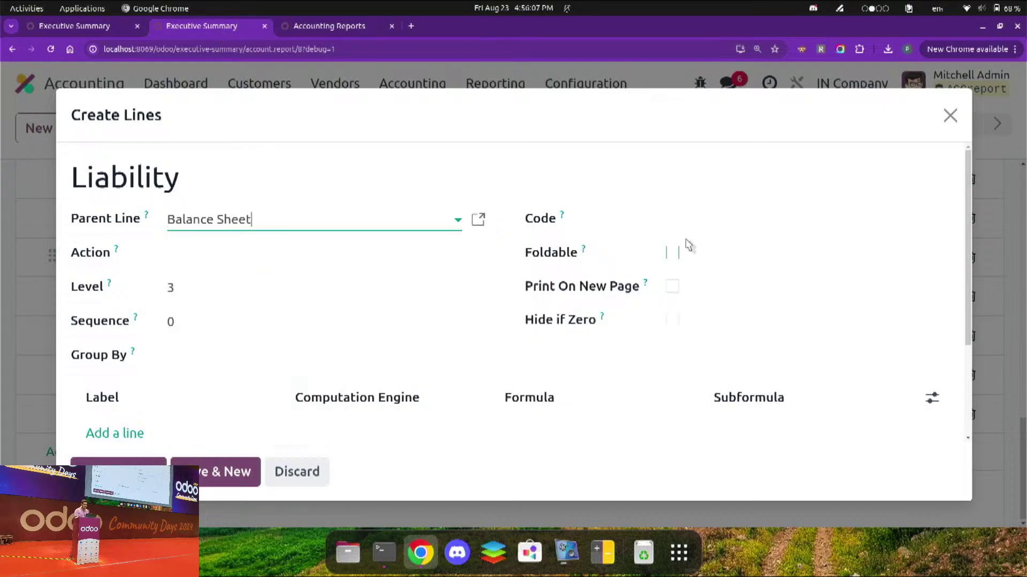
Step: Set the Liability line's code to liability
left_click(522, 251)
left_click(672, 220)
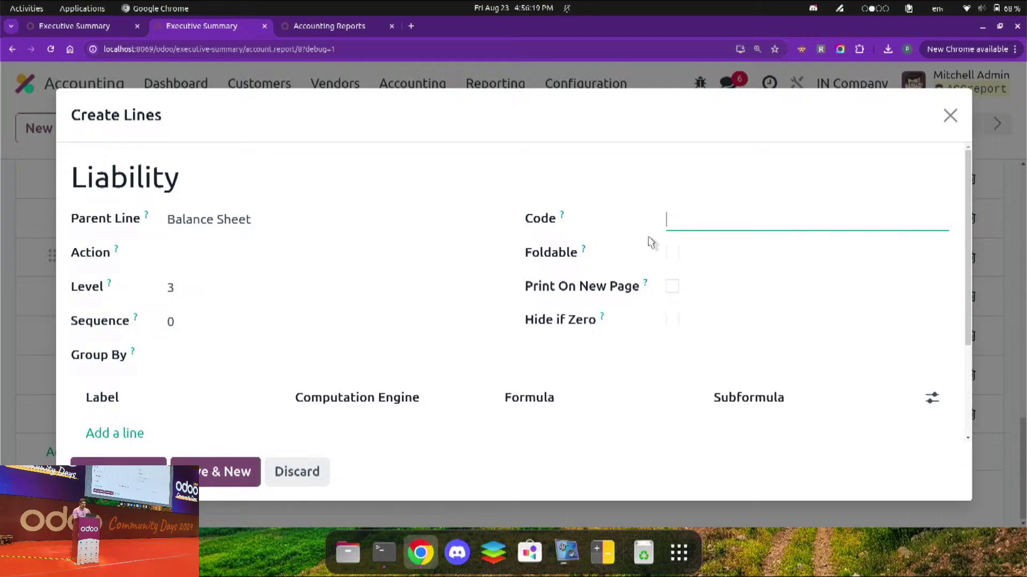
type("ability")
left_click(518, 261)
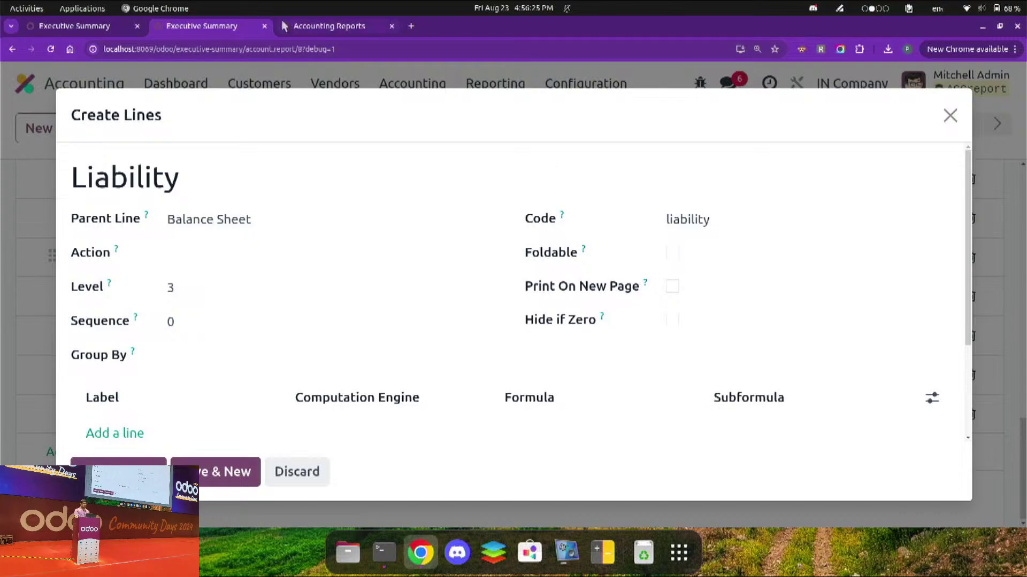
Step: Open the Profit and Loss report in the first browser tab and unfold its Operating Income line
left_click(90, 26)
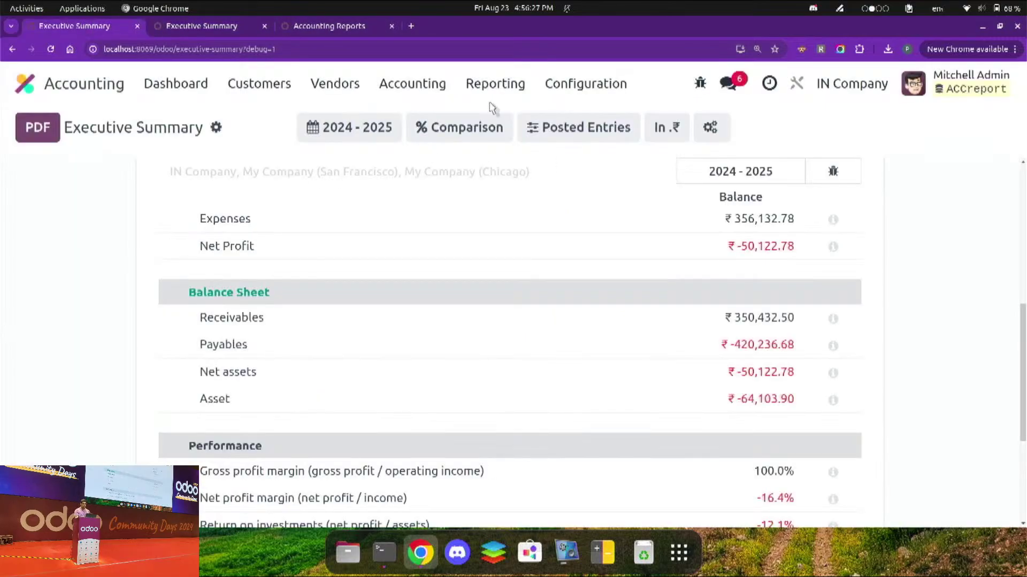
left_click(489, 88)
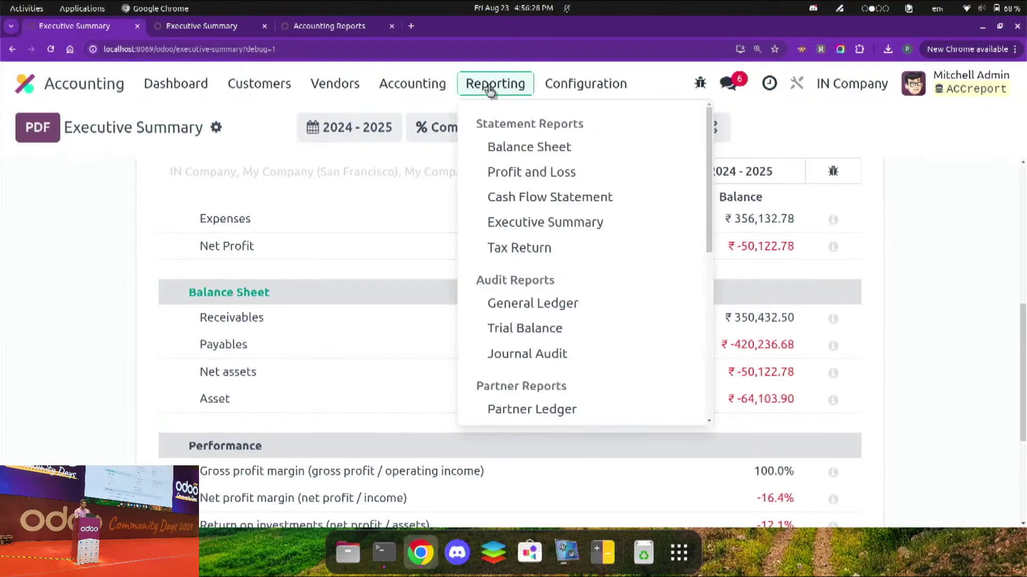
left_click(526, 171)
scroll(299, 336, "down", 2)
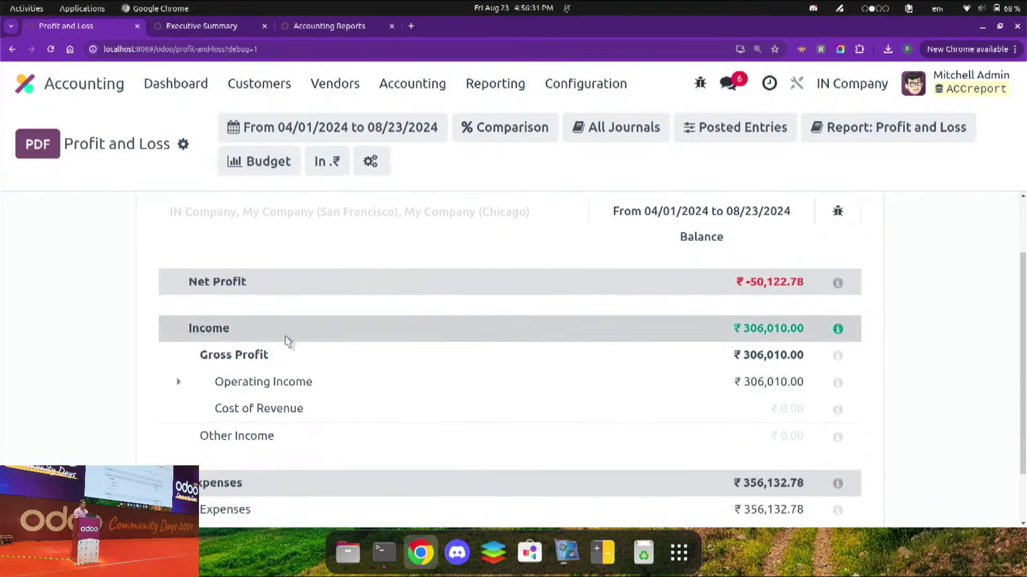
left_click(235, 382)
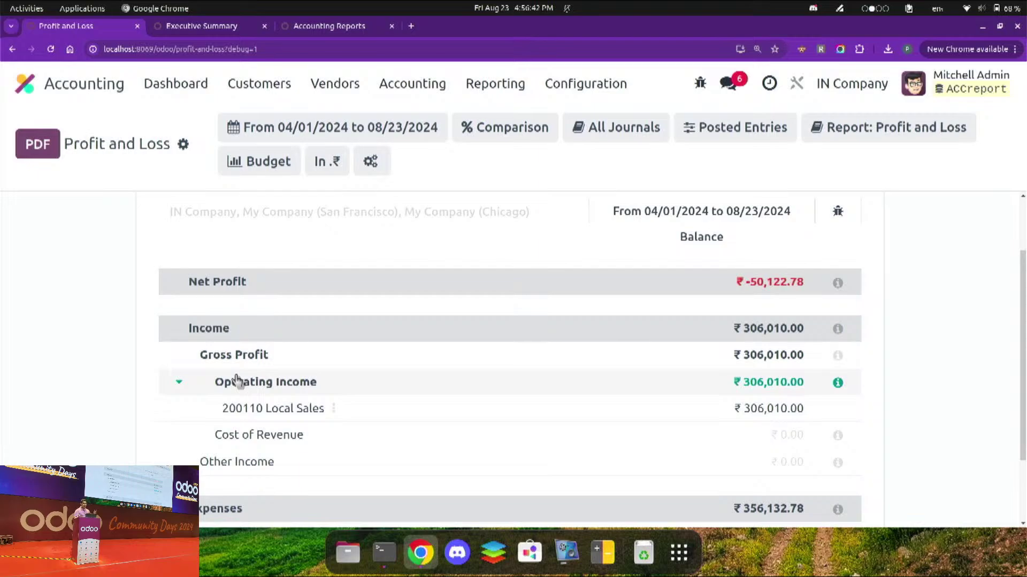
Step: Compare the Liability line's form settings with the line hierarchy under Income in the Profit and Loss report
left_click(200, 26)
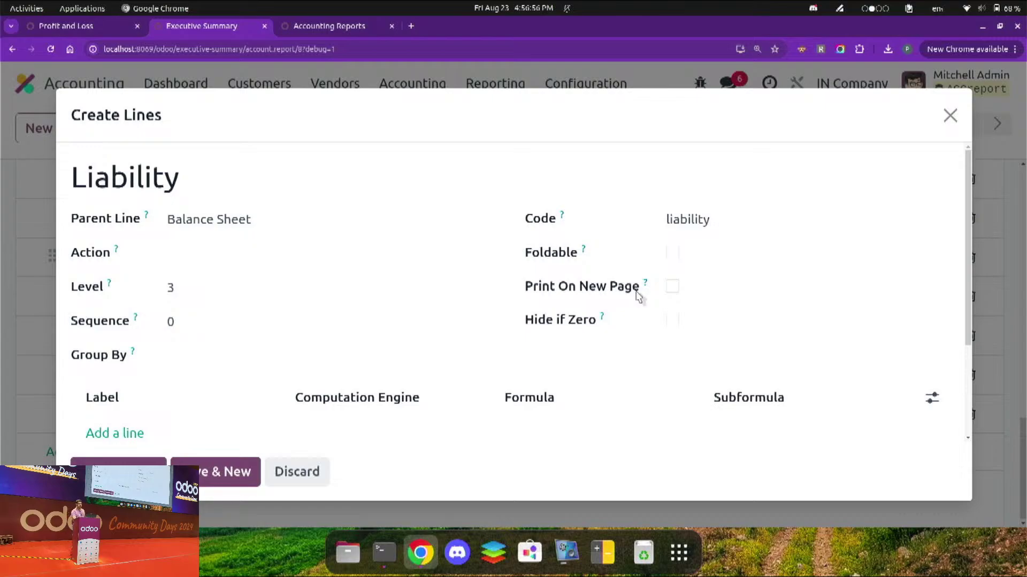
left_click(116, 27)
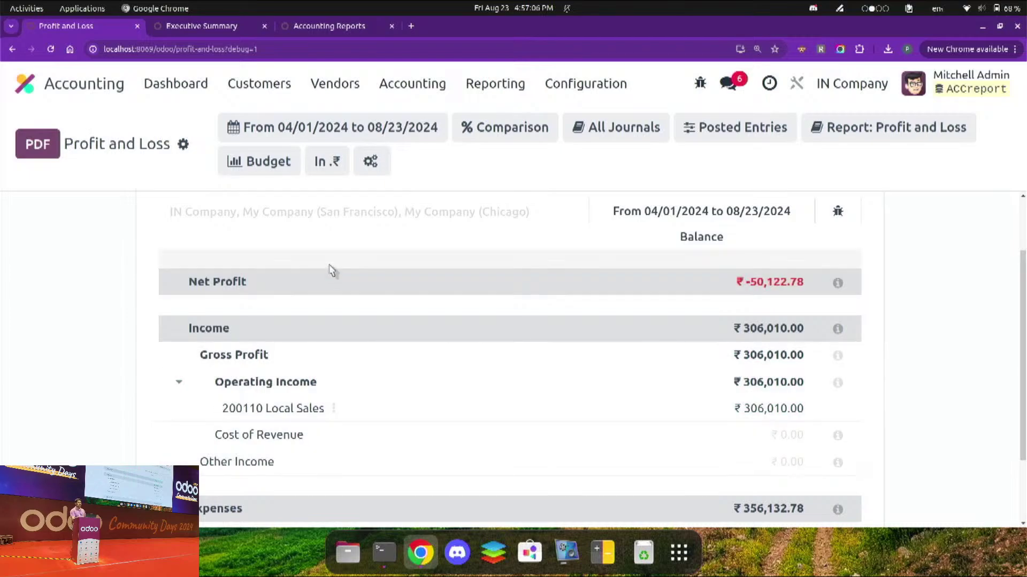
left_click(223, 30)
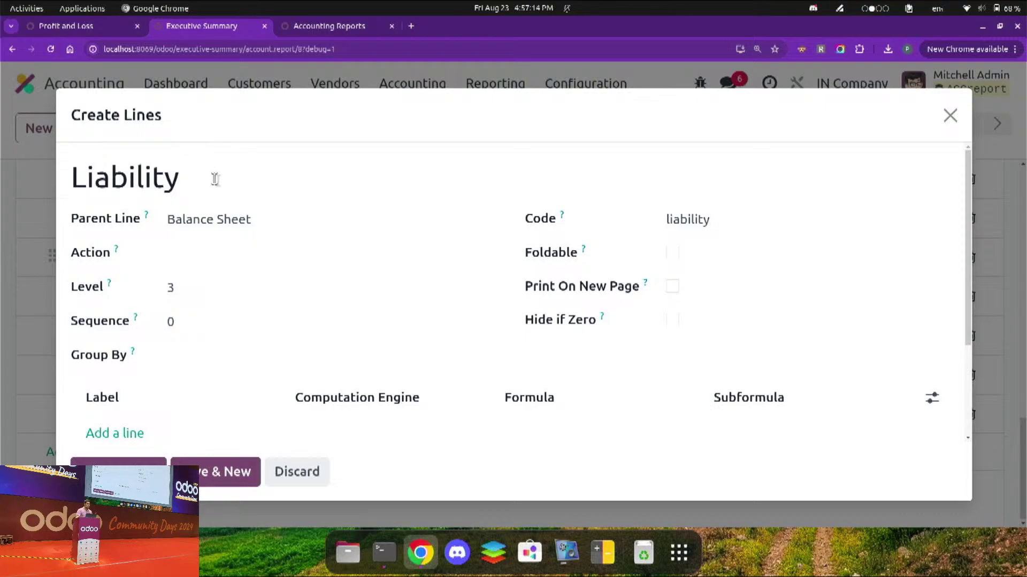
left_click(99, 29)
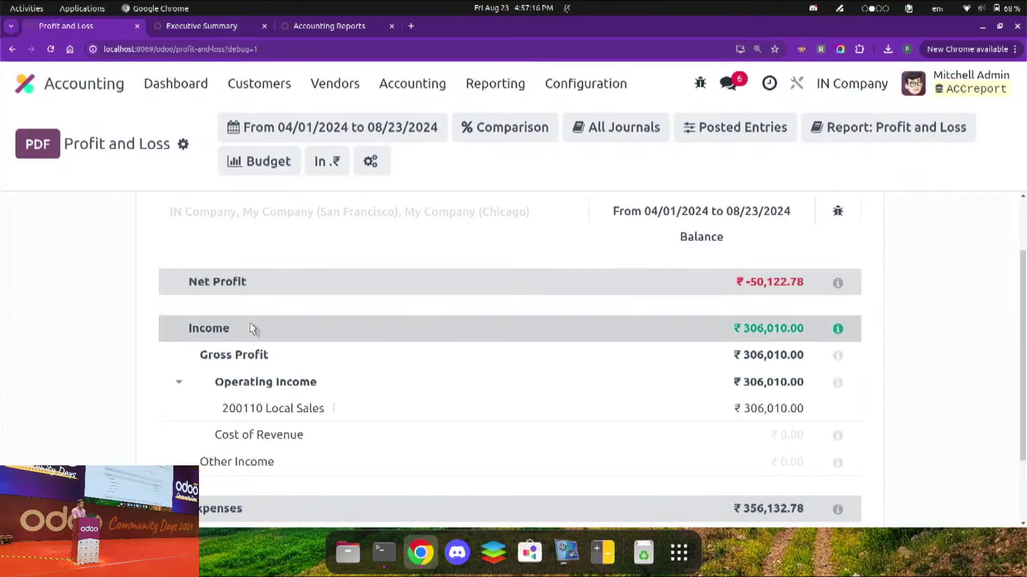
scroll(250, 323, "down", 1)
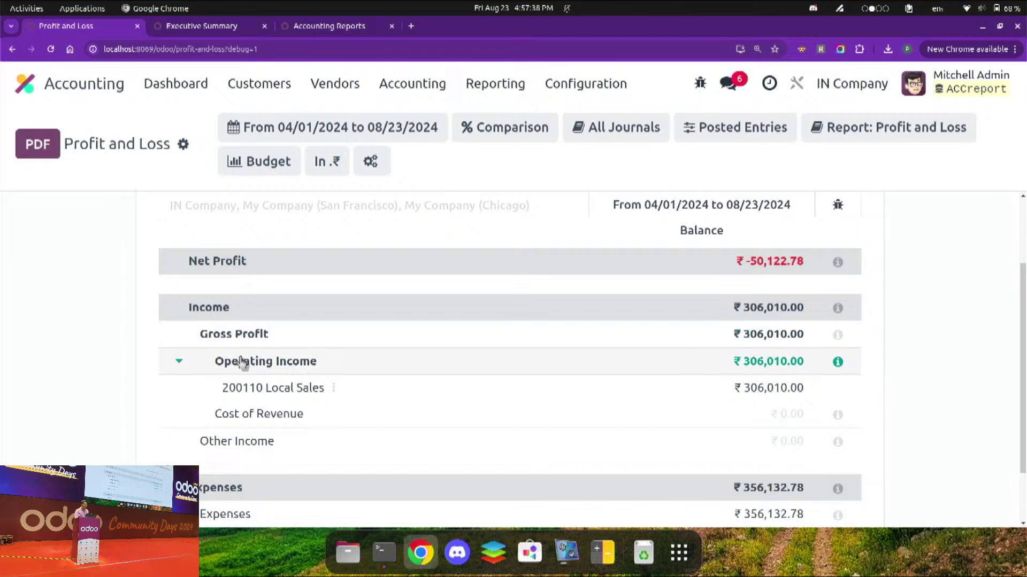
Step: Open the Executive Summary report and examine the order of its Cash, Profitability and Balance Sheet lines against the Liability line's form
left_click(489, 91)
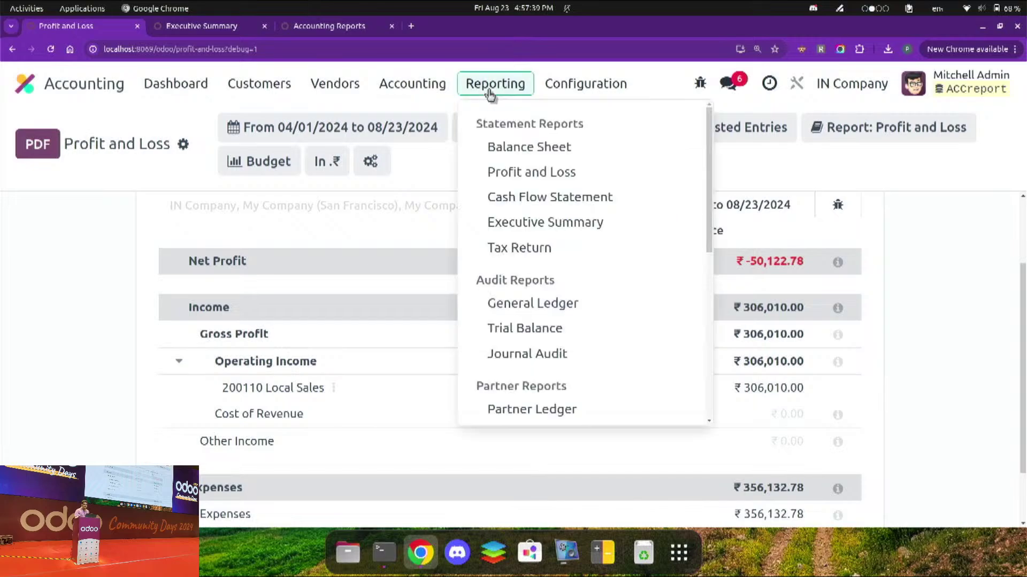
left_click(537, 221)
scroll(486, 362, "down", 3)
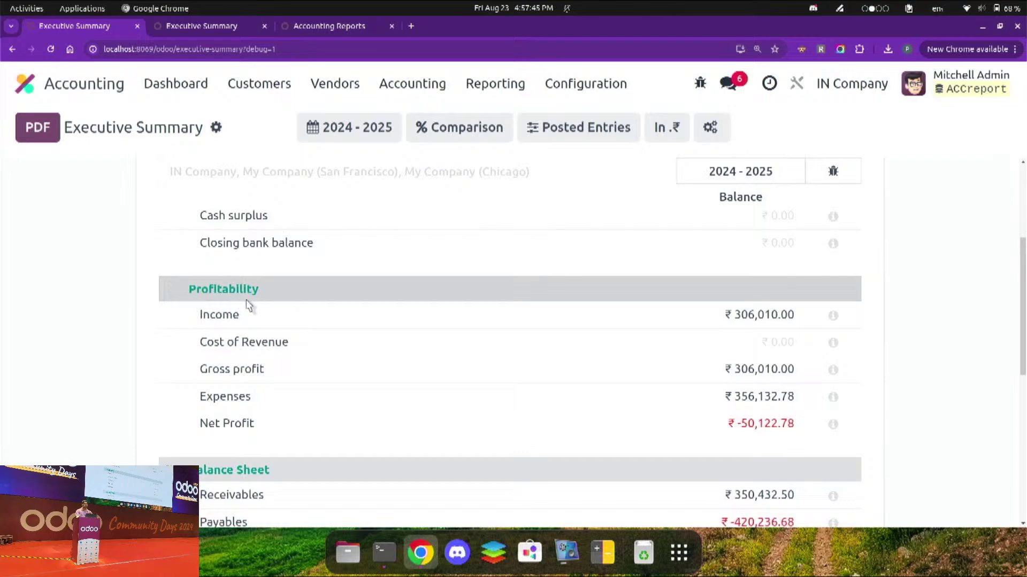
left_click(204, 26)
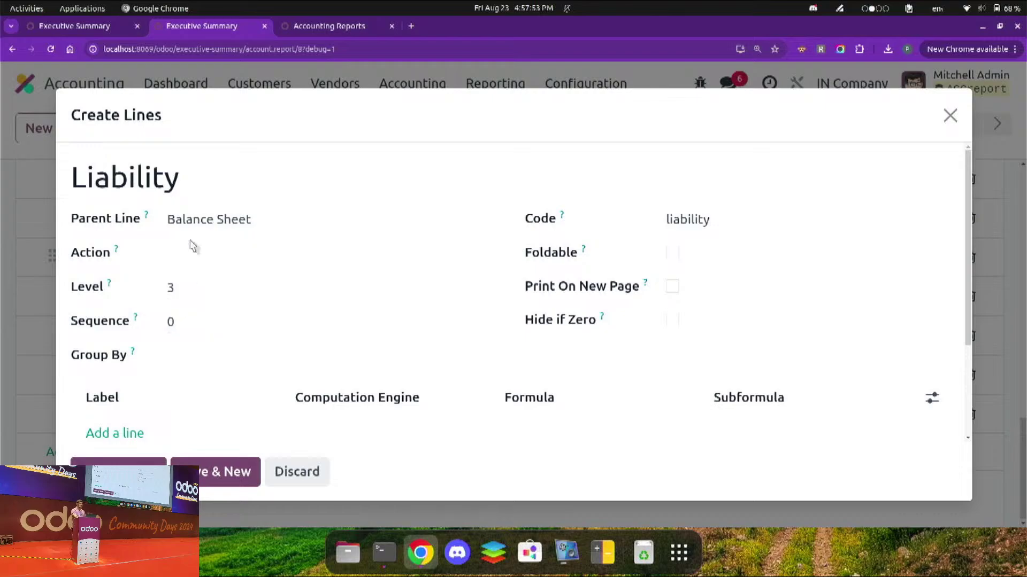
left_click(101, 26)
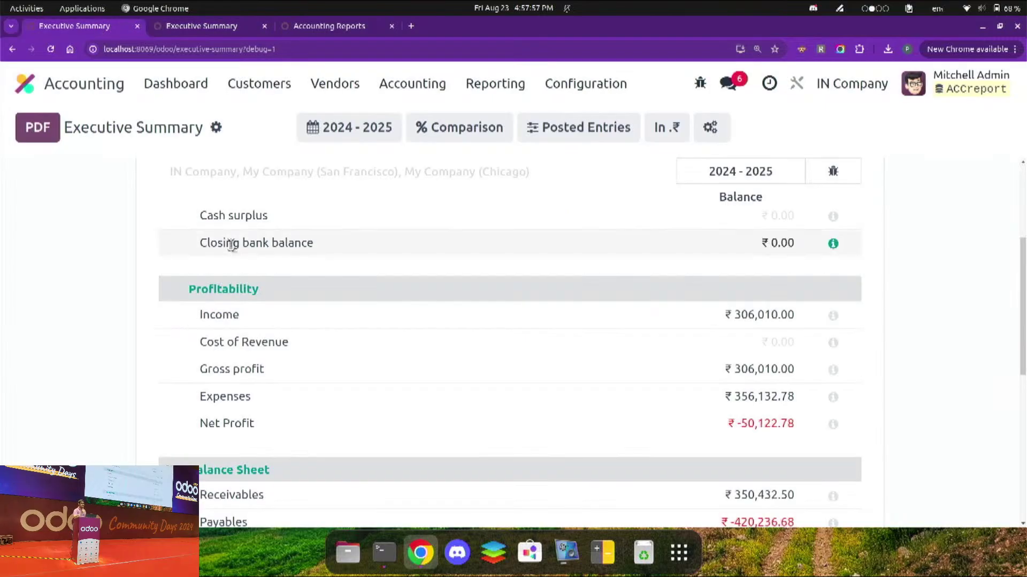
scroll(231, 245, "up", 4)
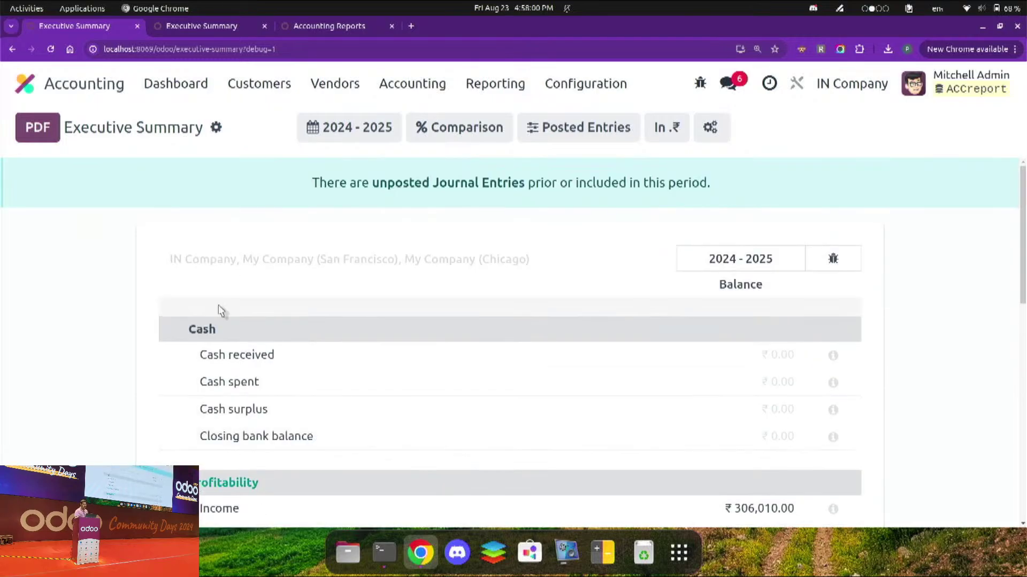
scroll(240, 324, "down", 6)
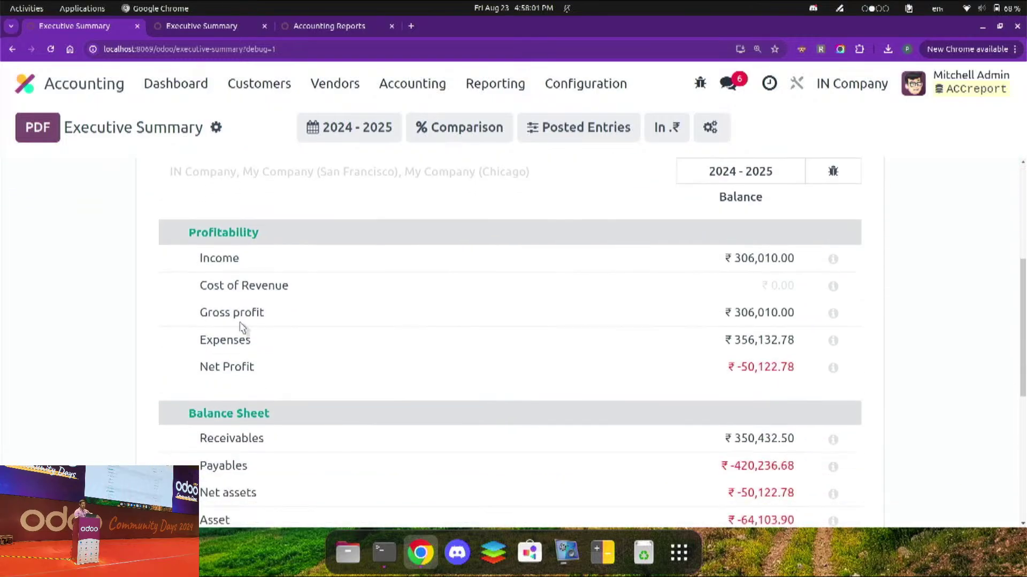
scroll(230, 337, "down", 1)
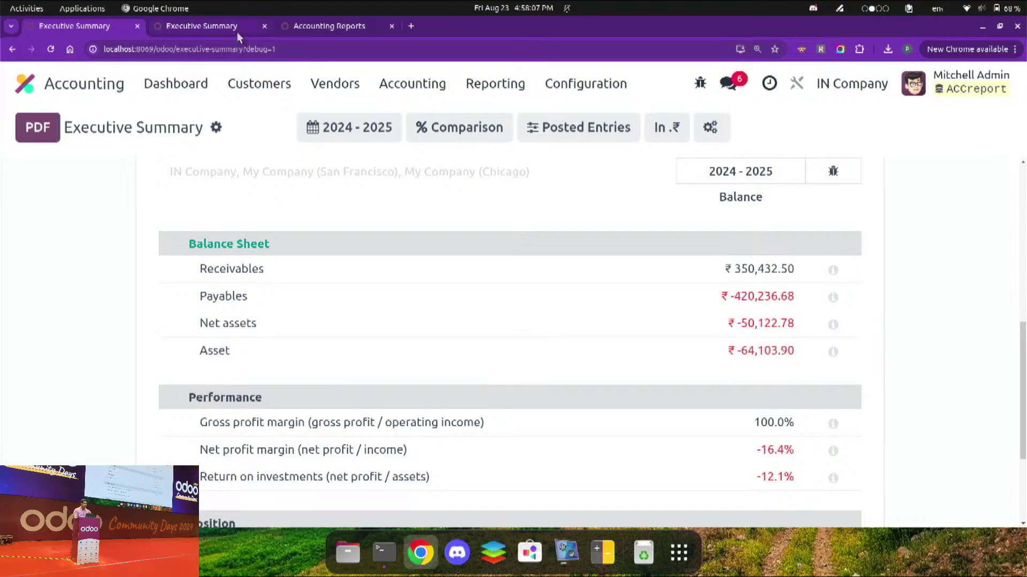
Step: Search the accounting reports for "exe", open the Executive Summary configuration and view the settings of its Asset line
left_click(345, 33)
left_click(459, 126)
type("exe")
key("Return")
left_click(251, 210)
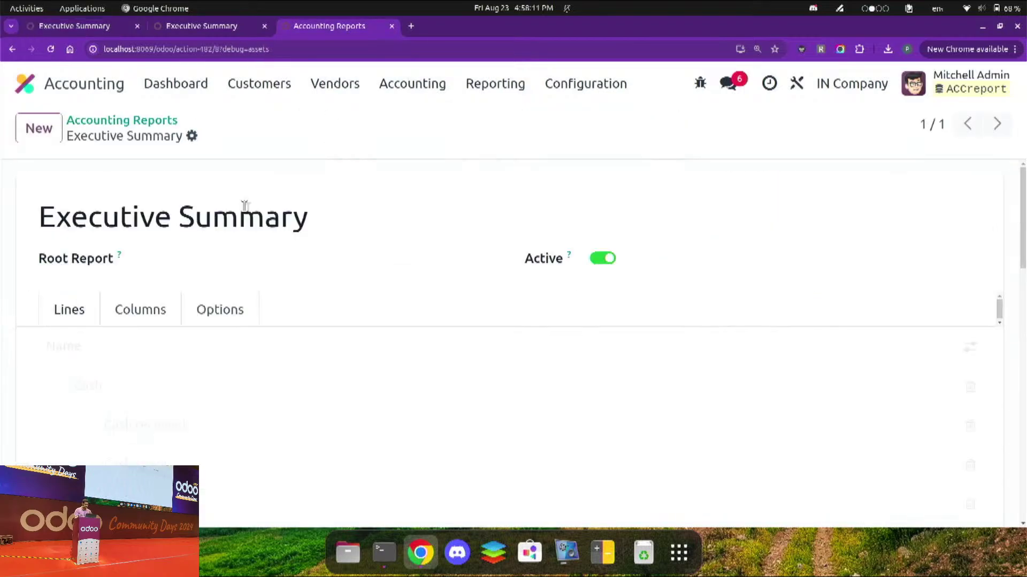
scroll(276, 307, "down", 10)
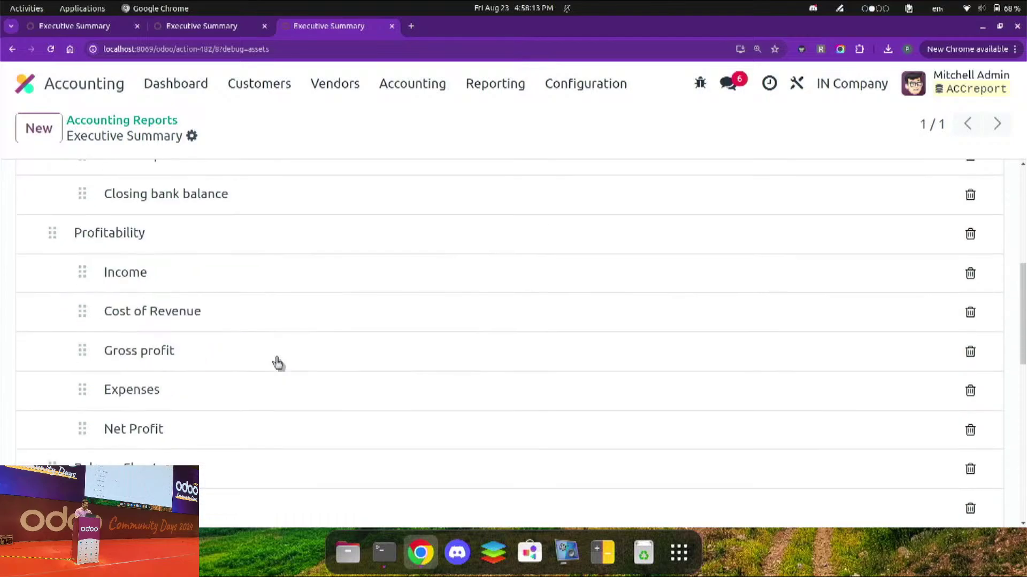
scroll(263, 415, "down", 2)
left_click(193, 377)
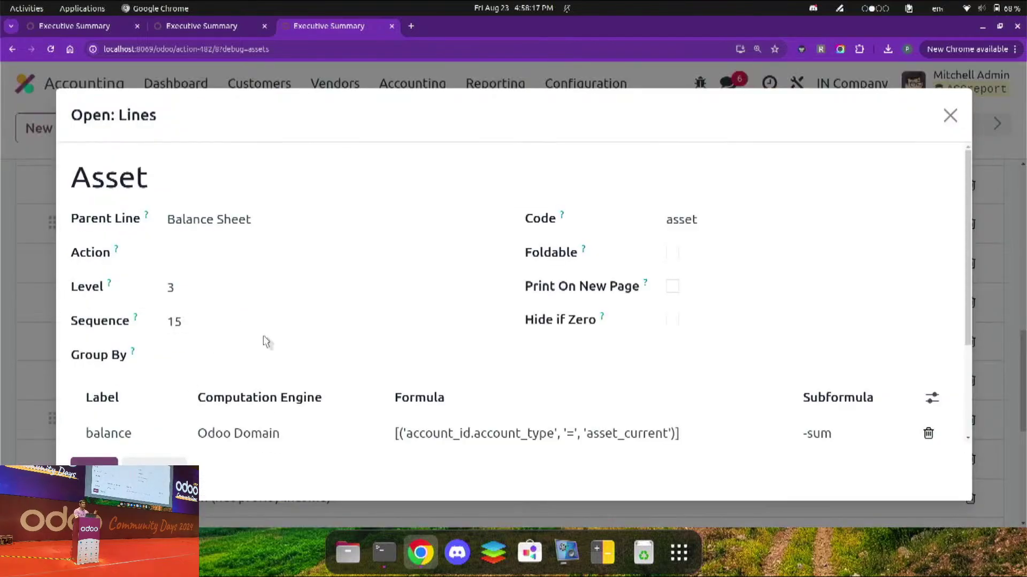
Step: Set the sequence of the new Liability line to 15
left_click(227, 27)
left_click(193, 326)
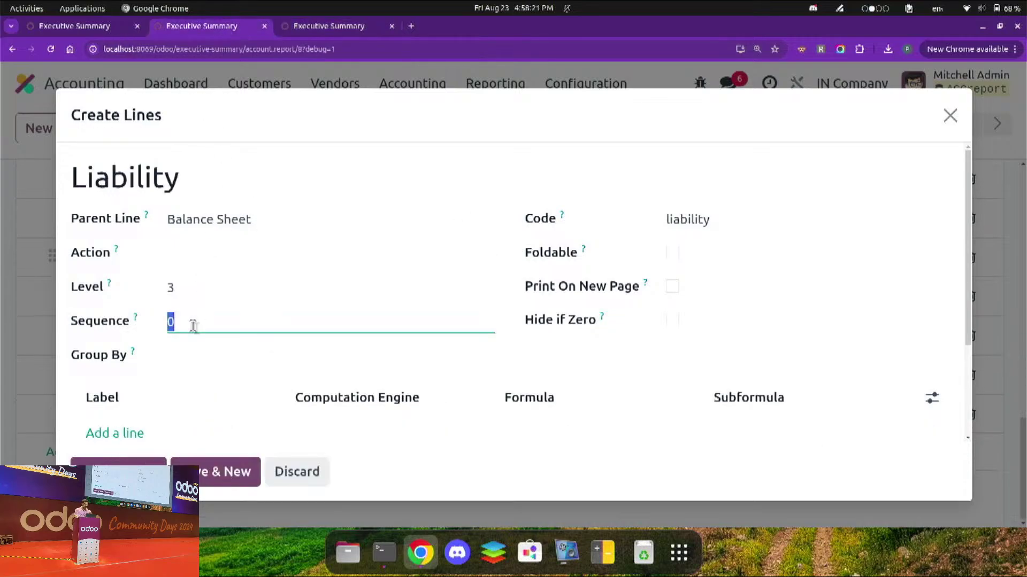
type("16")
left_click(192, 353)
left_click(194, 322)
type("15")
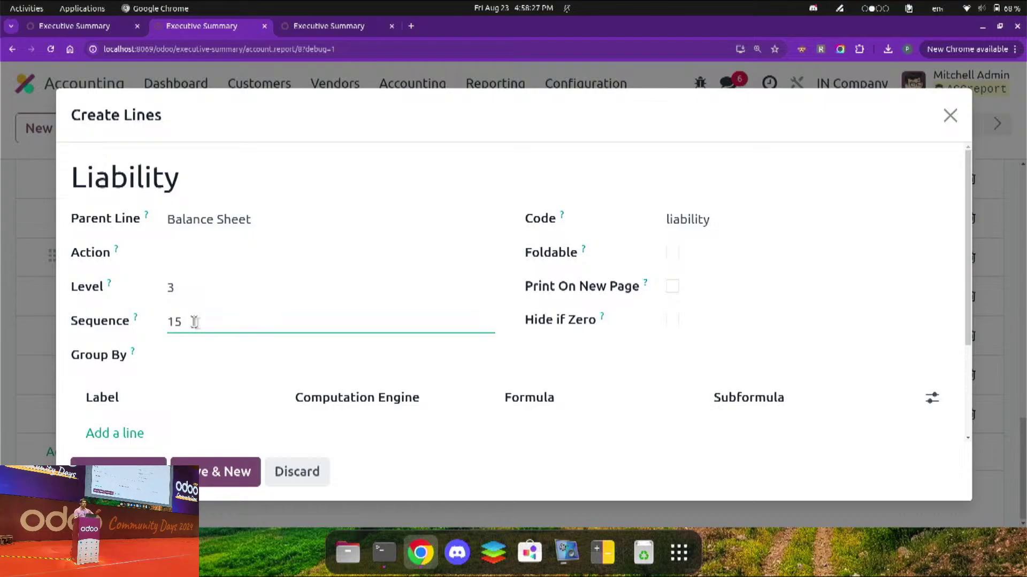
left_click(133, 322)
left_click(471, 381)
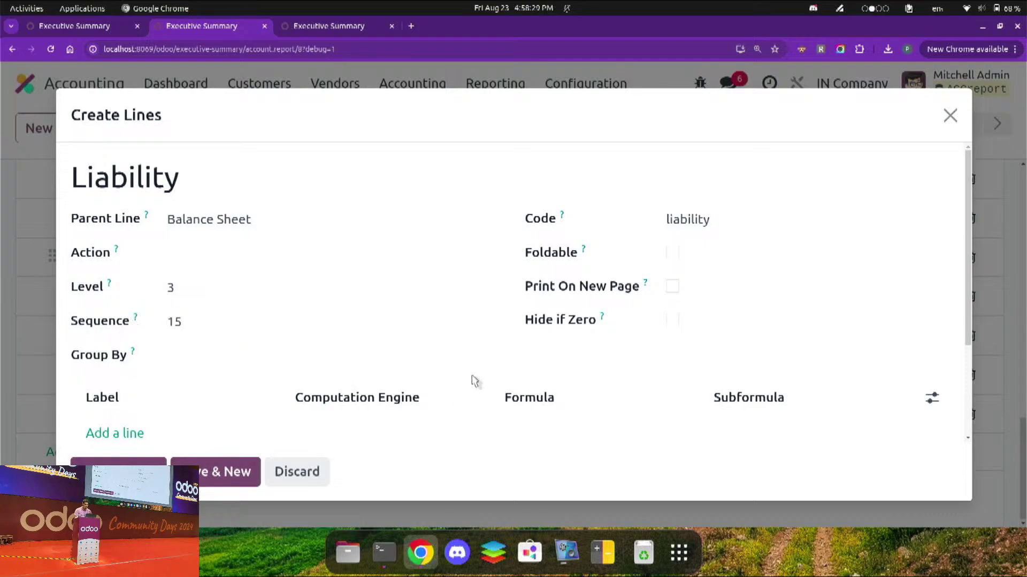
left_click(126, 429)
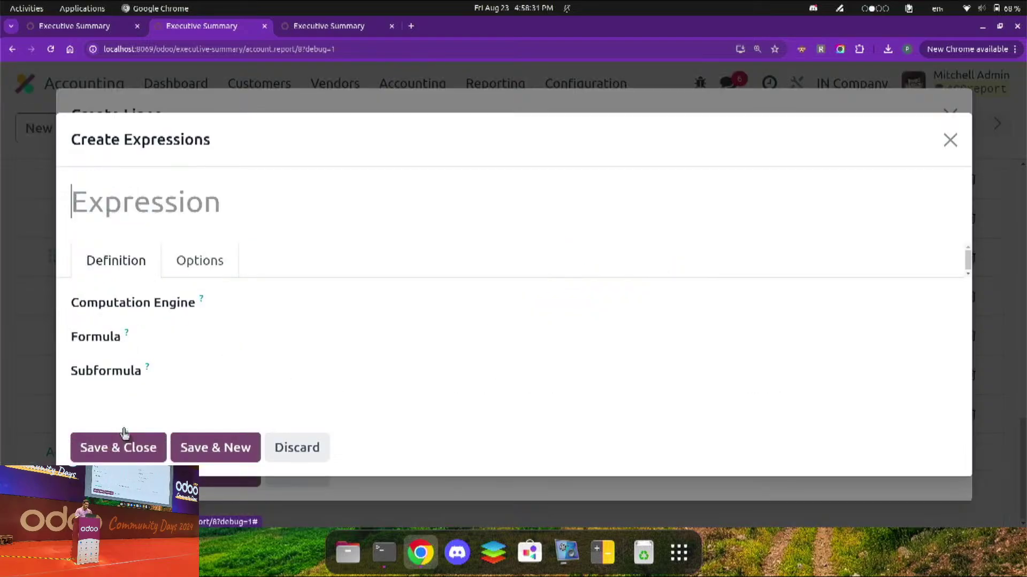
left_click(298, 448)
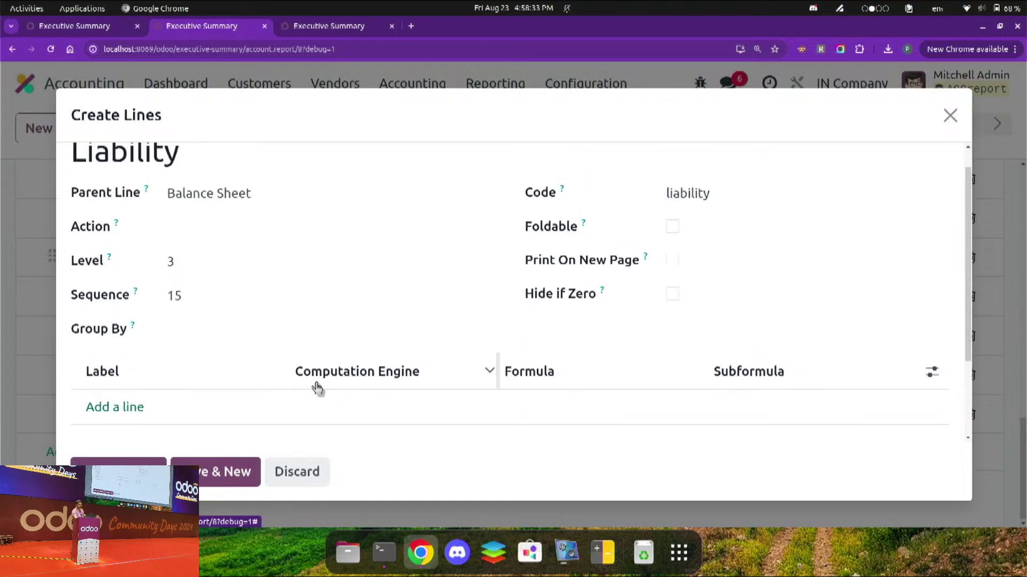
scroll(316, 390, "up", 1)
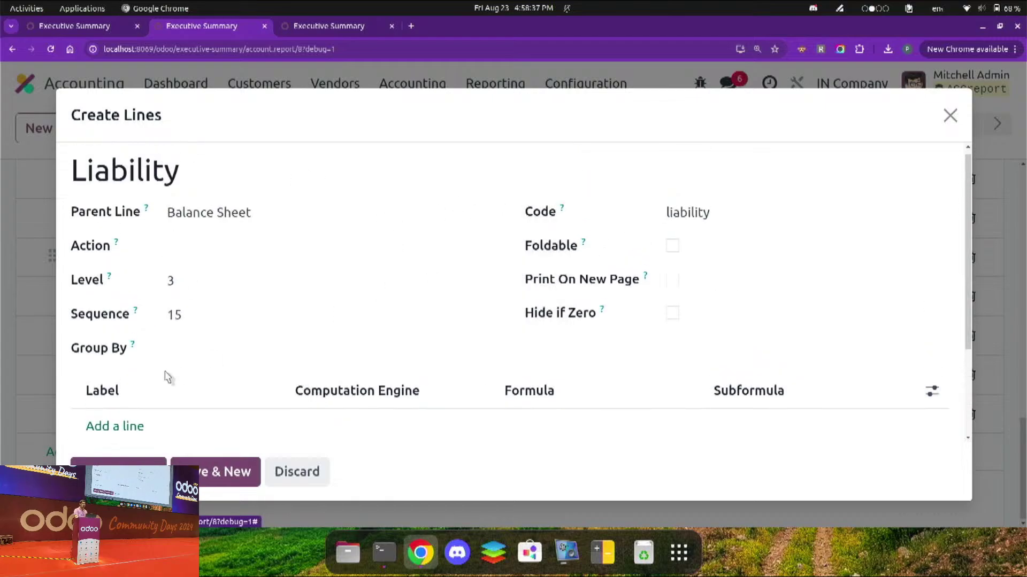
mouse_move(139, 410)
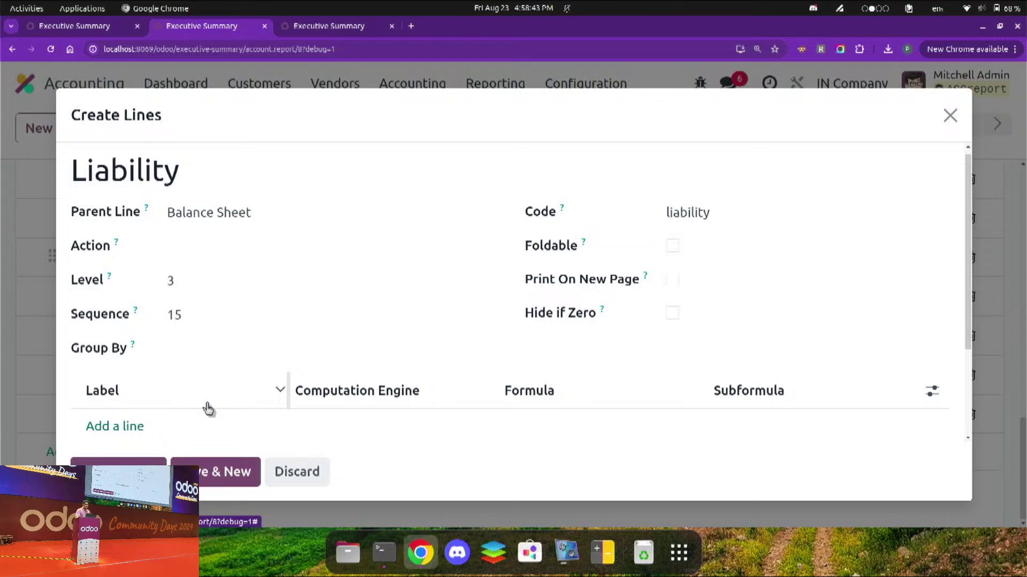
Step: Start a new expression for the Liability line and check the Executive Summary's column expression label and its Balance column in the report
left_click(129, 428)
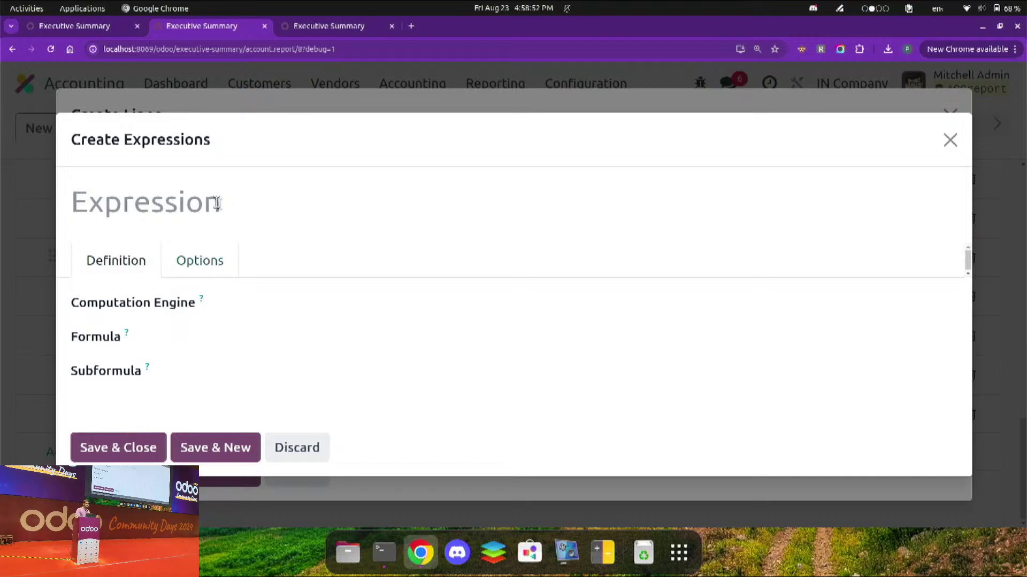
left_click(329, 22)
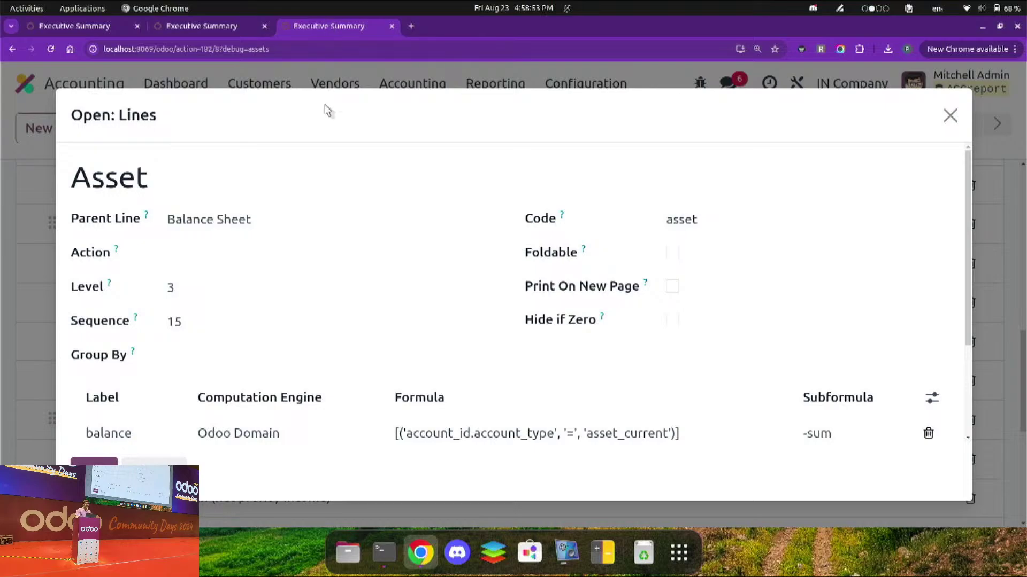
key("Escape")
scroll(276, 237, "up", 3)
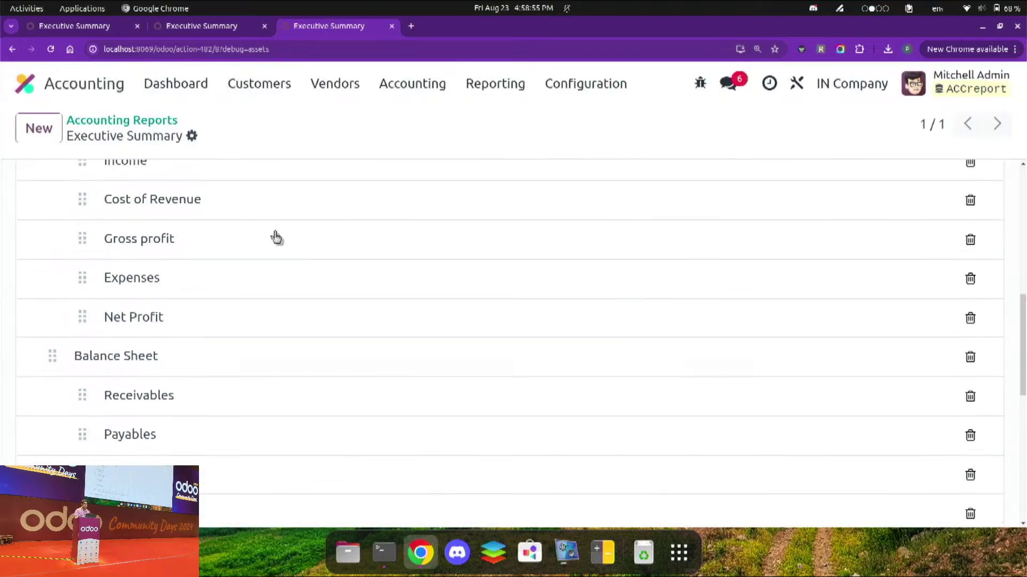
scroll(276, 237, "up", 5)
left_click(125, 222)
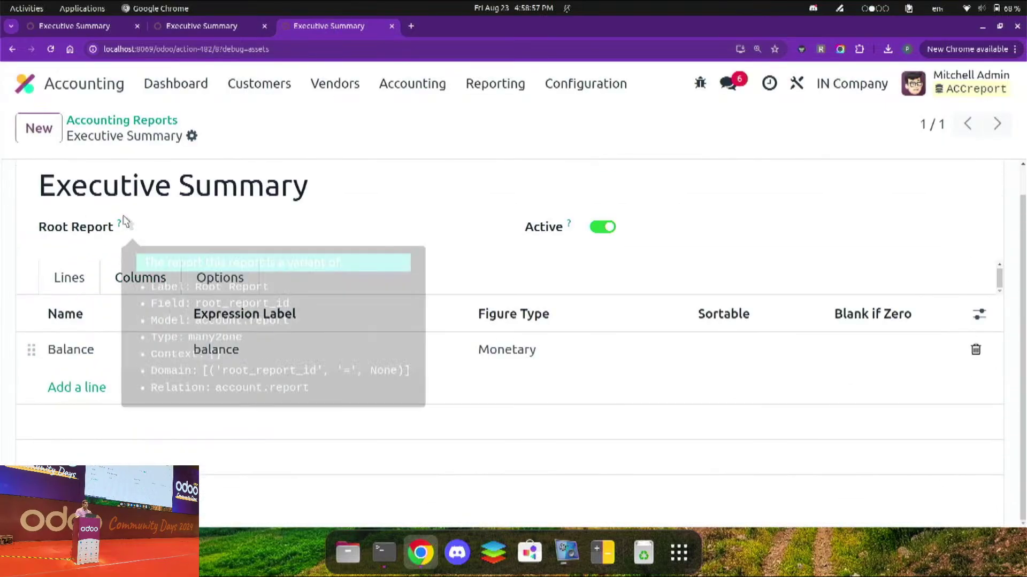
left_click(119, 28)
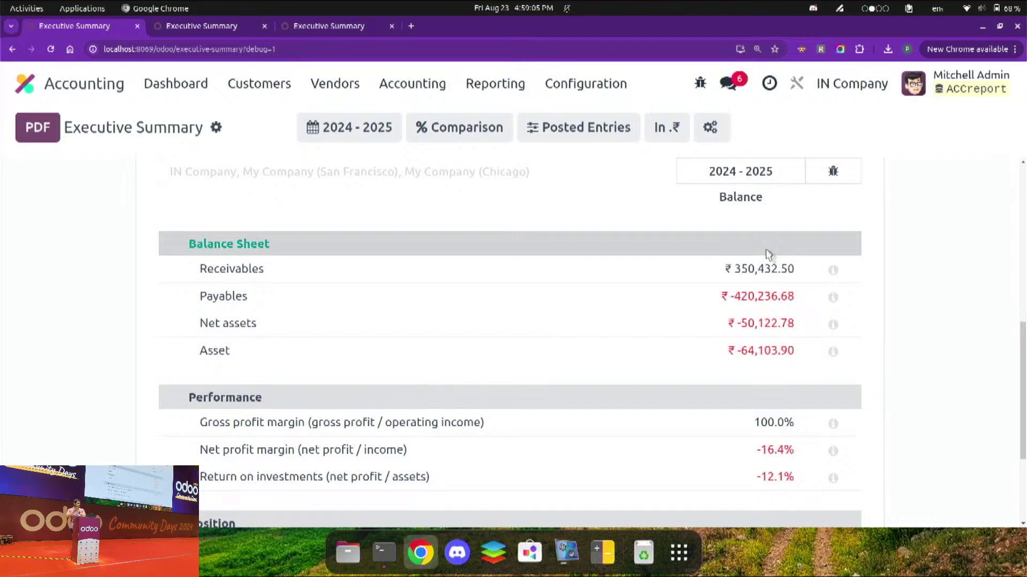
left_click(215, 28)
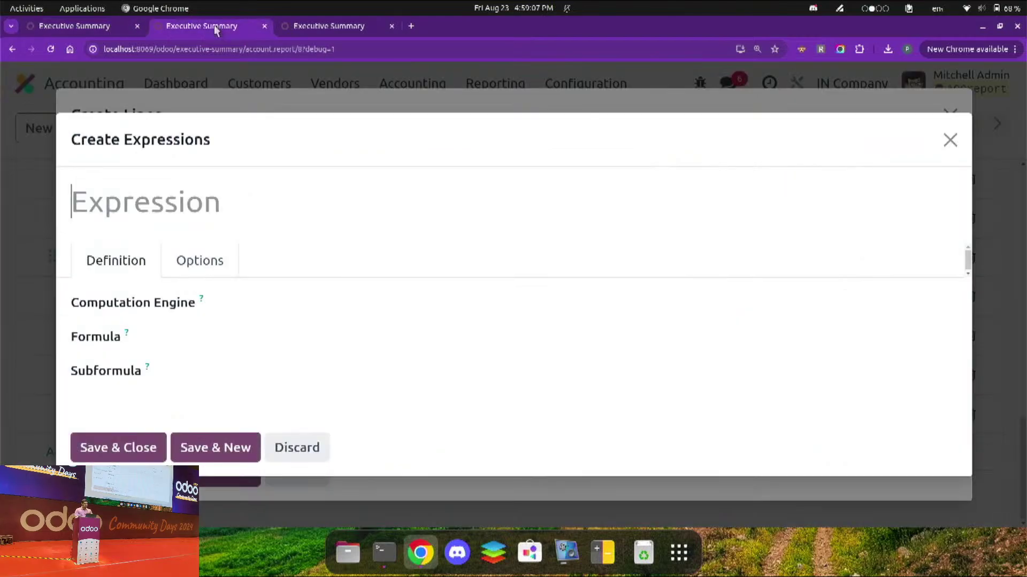
type("bala")
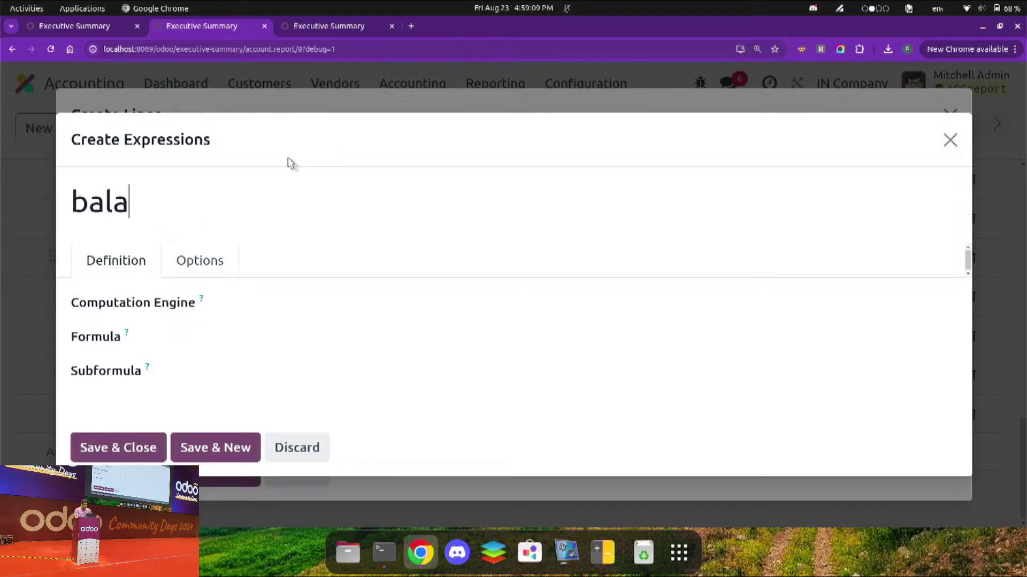
type("nce")
left_click(292, 309)
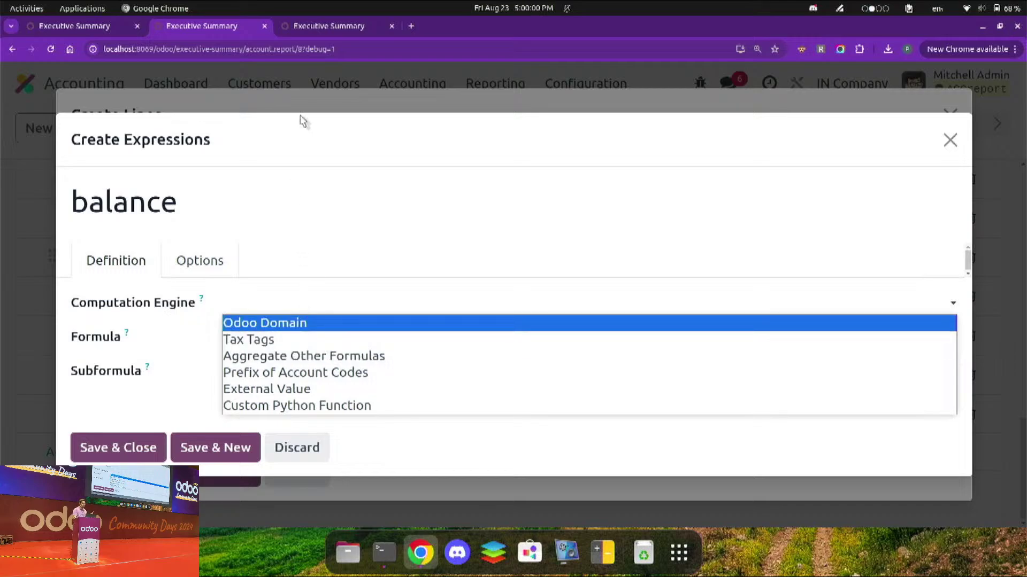
left_click(314, 35)
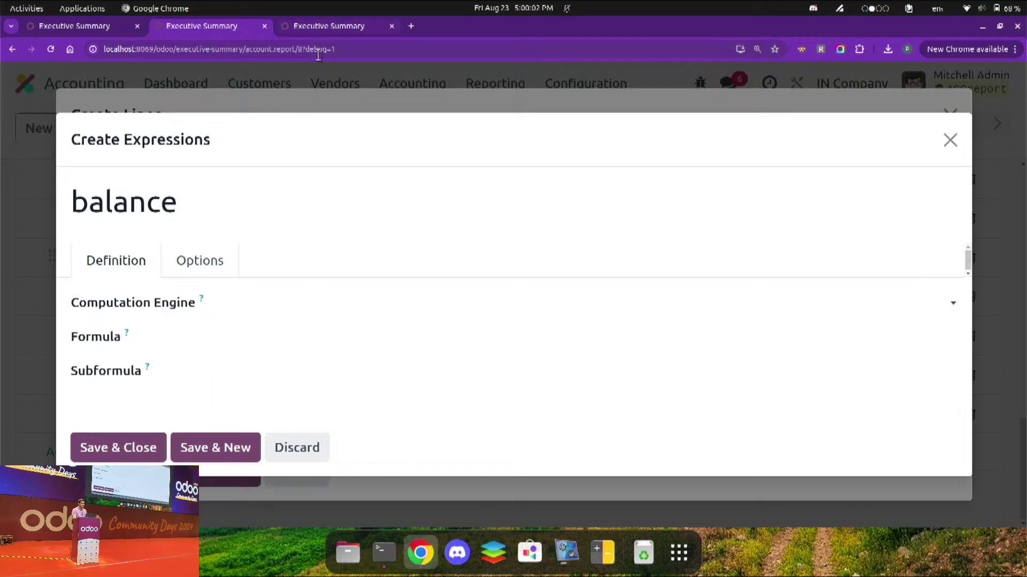
key("Escape")
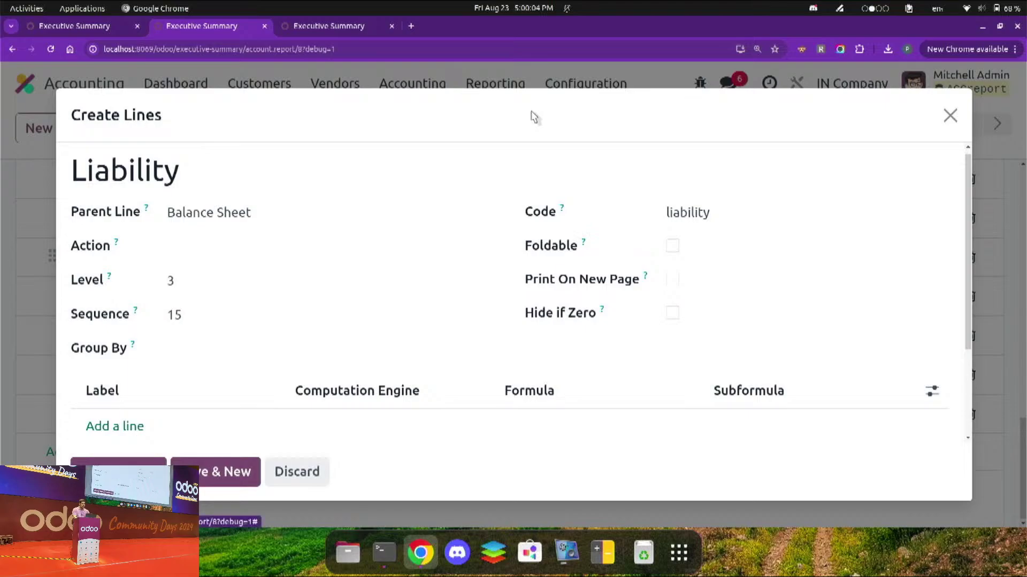
Step: View the balance expression of the Cash spent line in the Executive Summary configuration and close it without changes
left_click(358, 34)
left_click(80, 281)
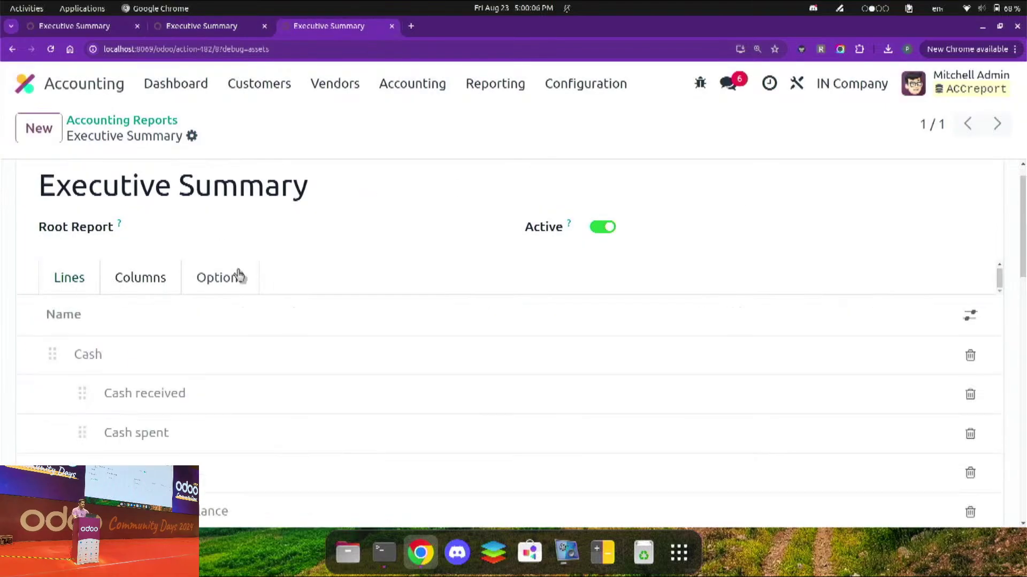
scroll(435, 328, "down", 5)
scroll(435, 327, "up", 1)
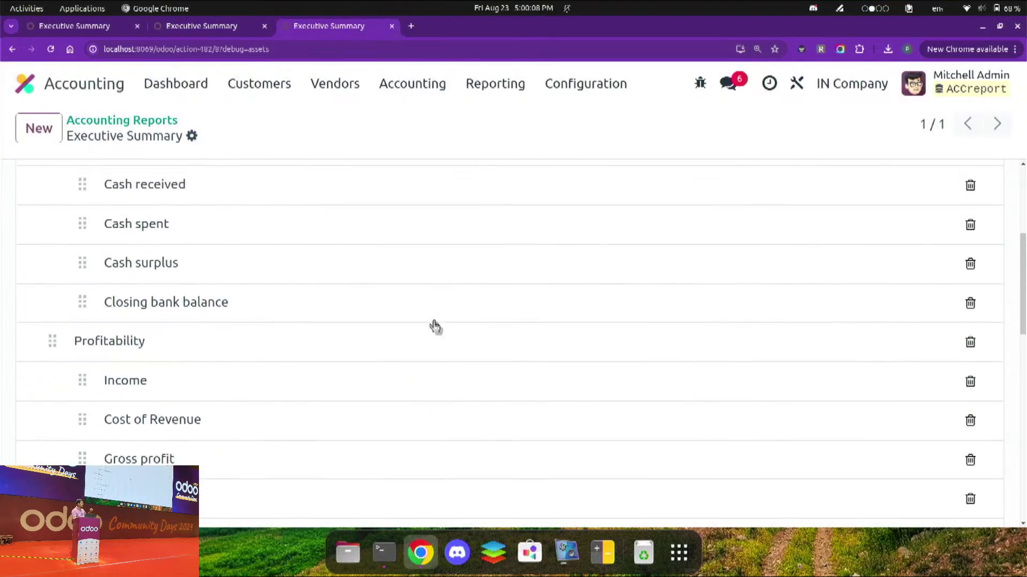
left_click(369, 236)
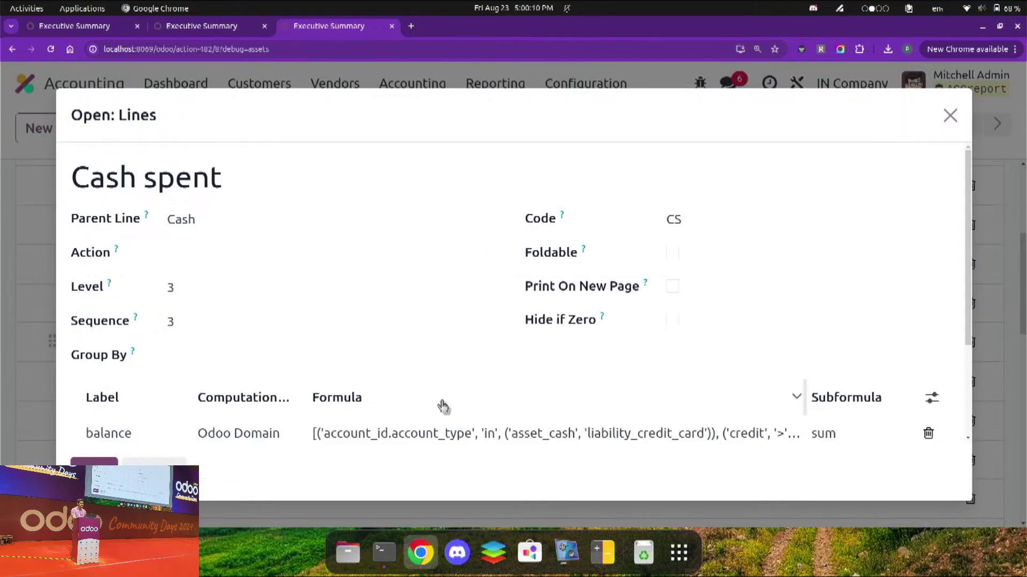
scroll(442, 406, "down", 3)
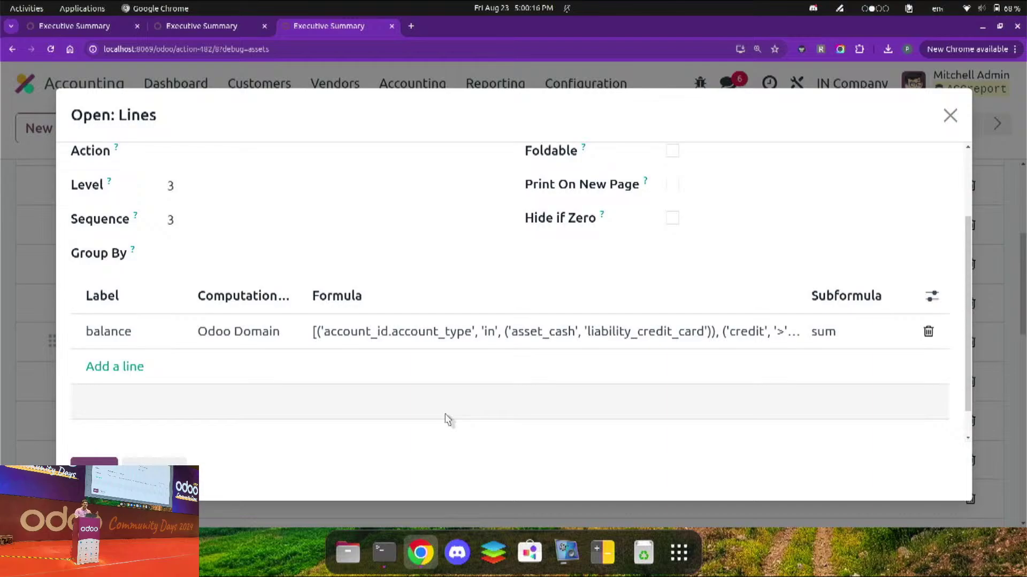
left_click(155, 472)
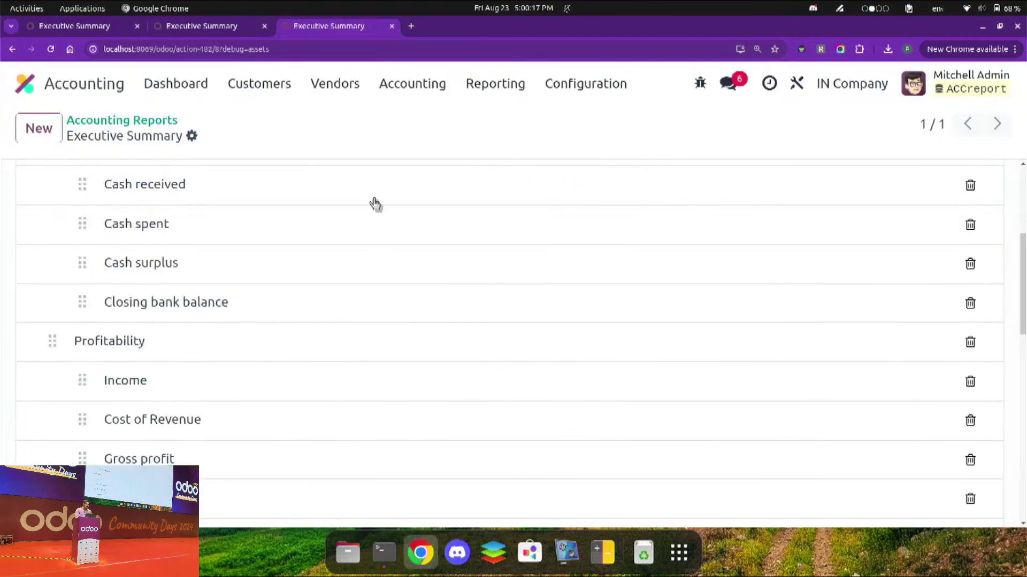
Step: Start an expression on the Liability line labelled "balance" with the Odoo Domain computation engine
left_click(216, 29)
scroll(408, 337, "down", 2)
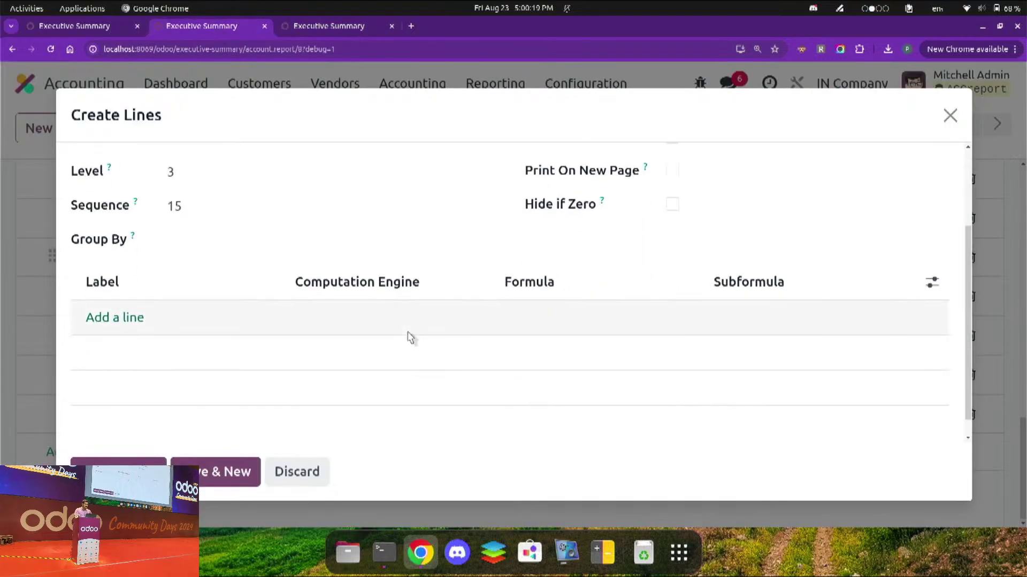
left_click(133, 319)
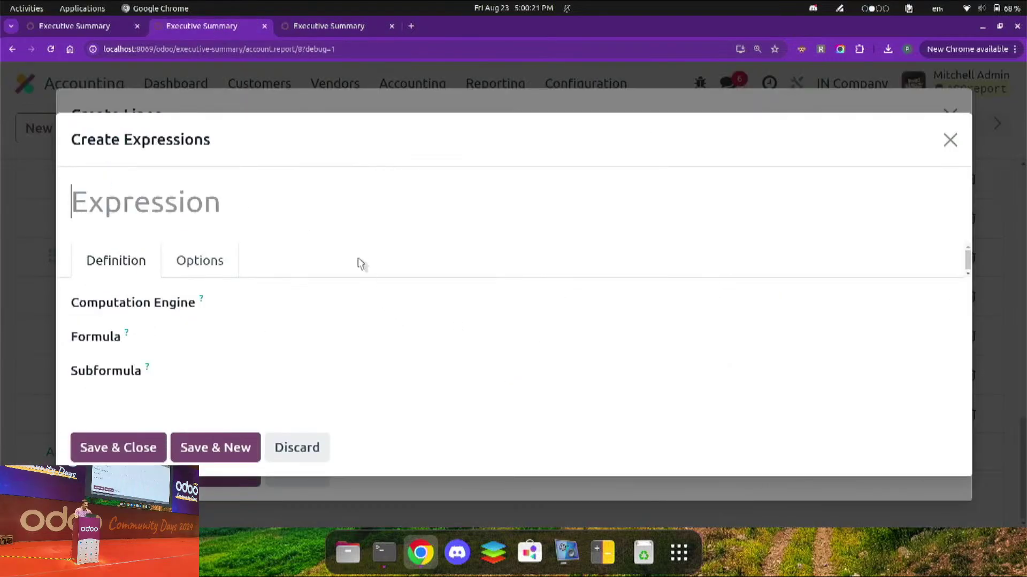
type("balance")
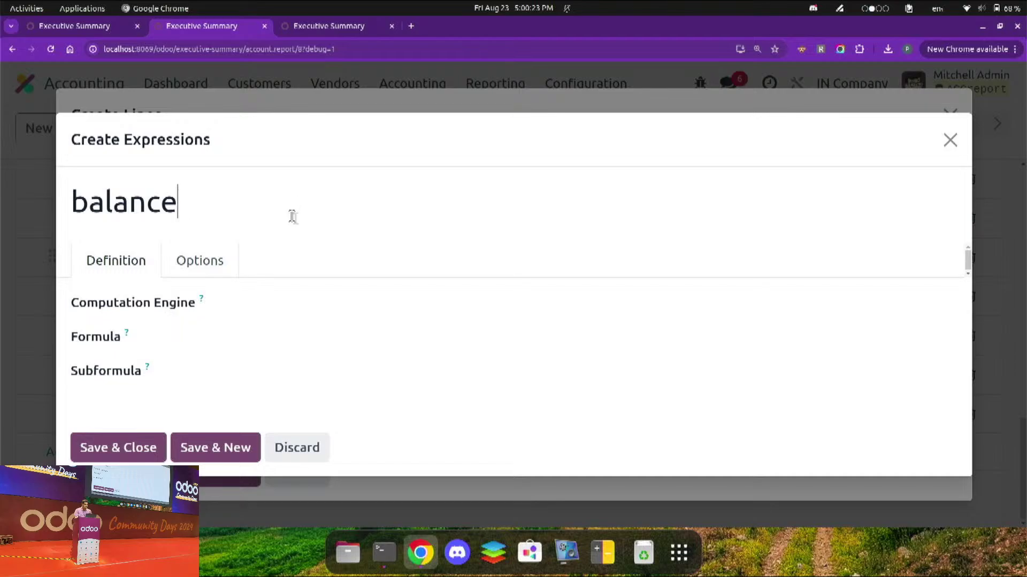
left_click(293, 308)
left_click(289, 324)
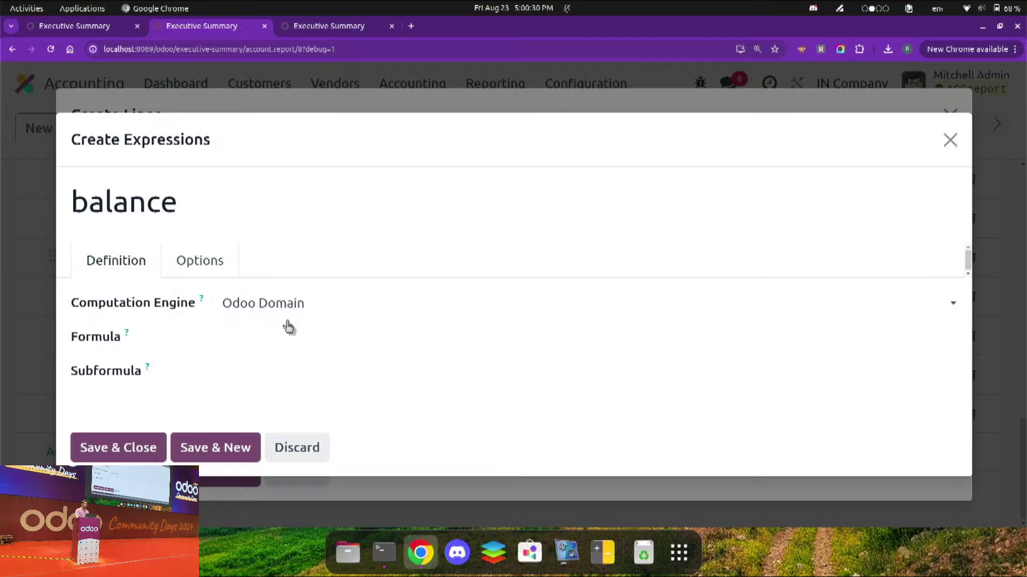
Step: Open the 100101 Cash account from the Chart of Accounts and inspect its Type field
left_click(343, 24)
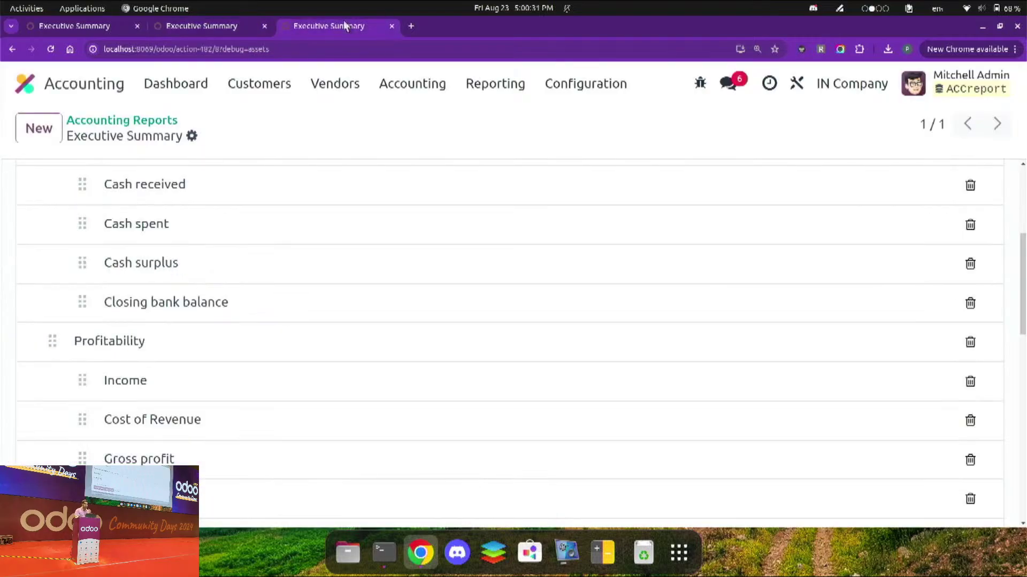
left_click(585, 84)
left_click(632, 389)
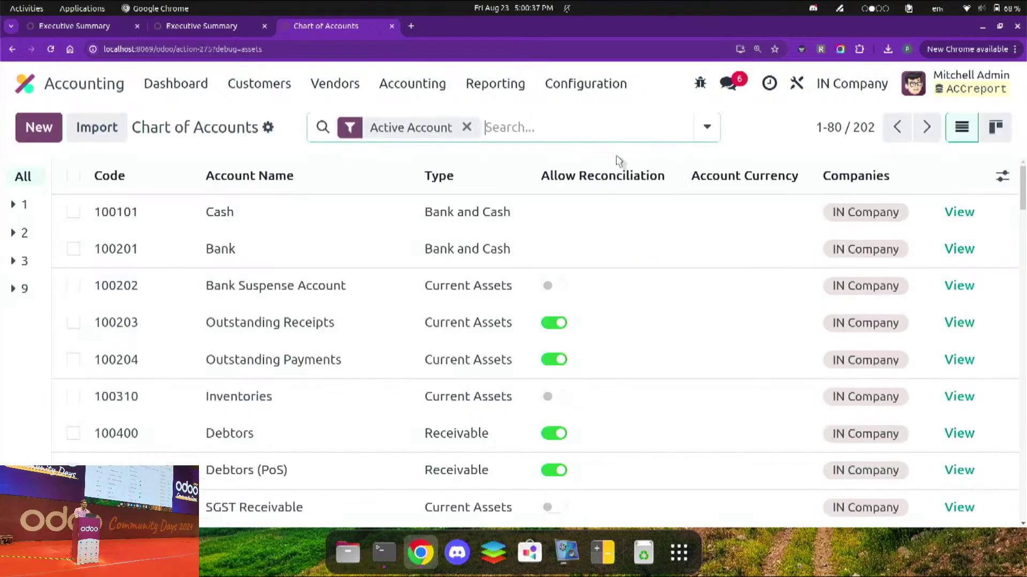
left_click(959, 213)
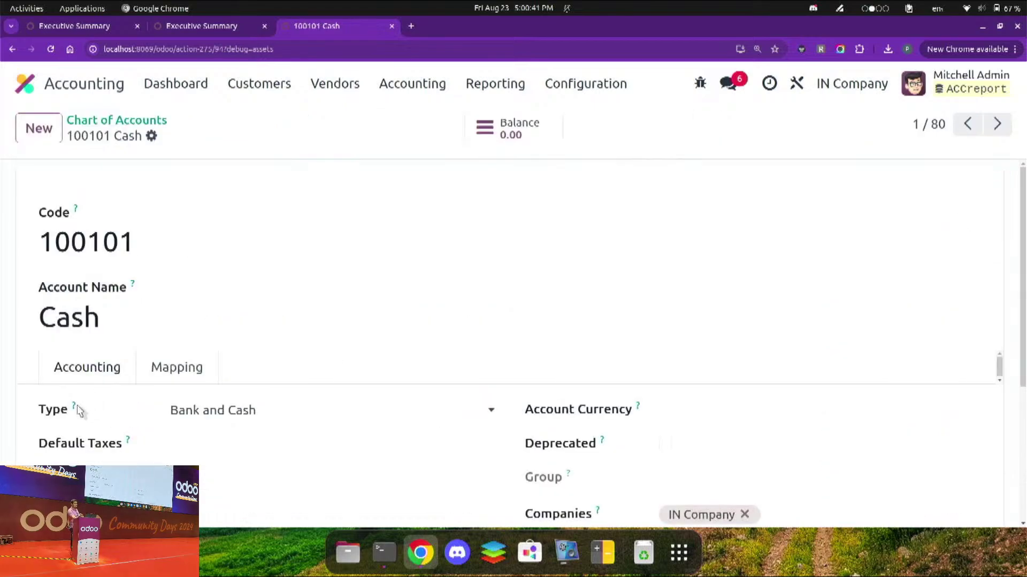
mouse_move(74, 409)
scroll(148, 397, "down", 3)
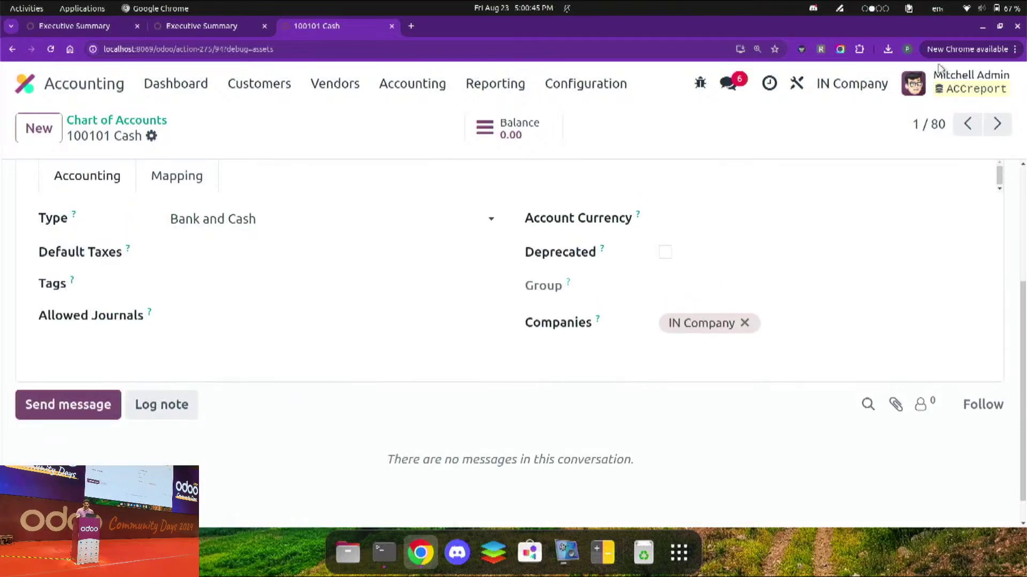
Step: Reduce the browser zoom to 125% and examine the technical details of the Cash account's Type field
left_click(1014, 49)
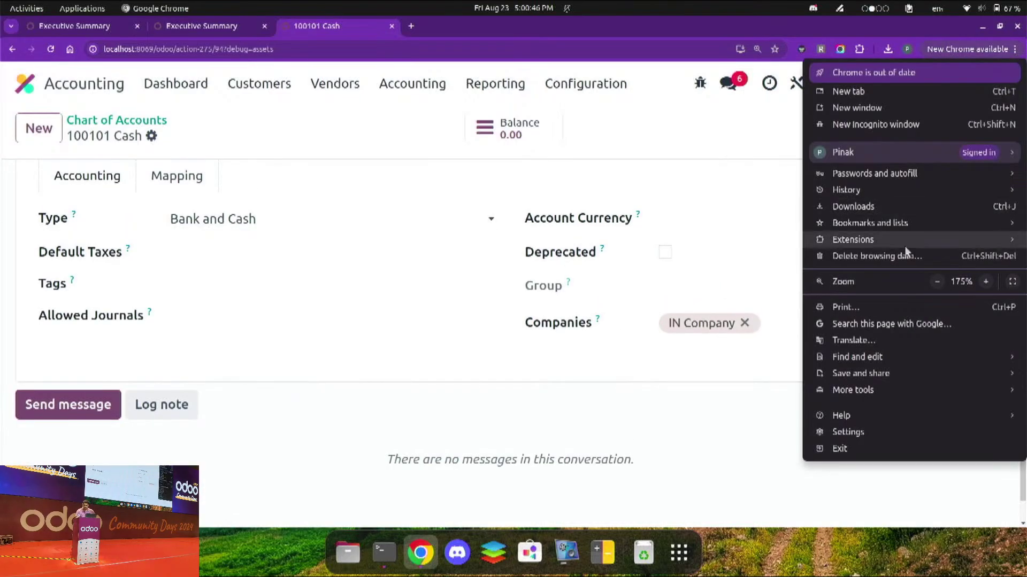
left_click(937, 281)
left_click(937, 282)
left_click(986, 282)
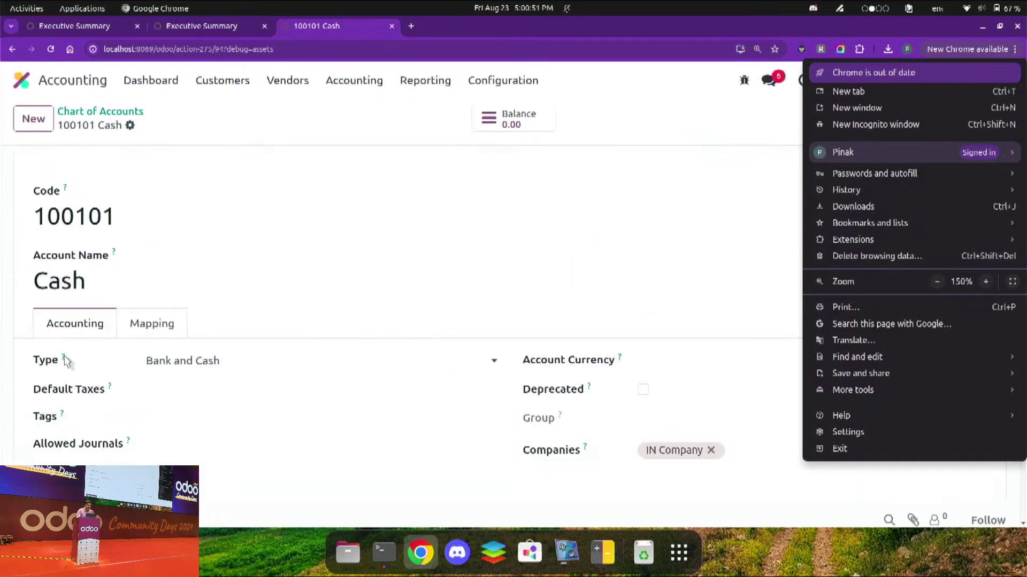
left_click(66, 362)
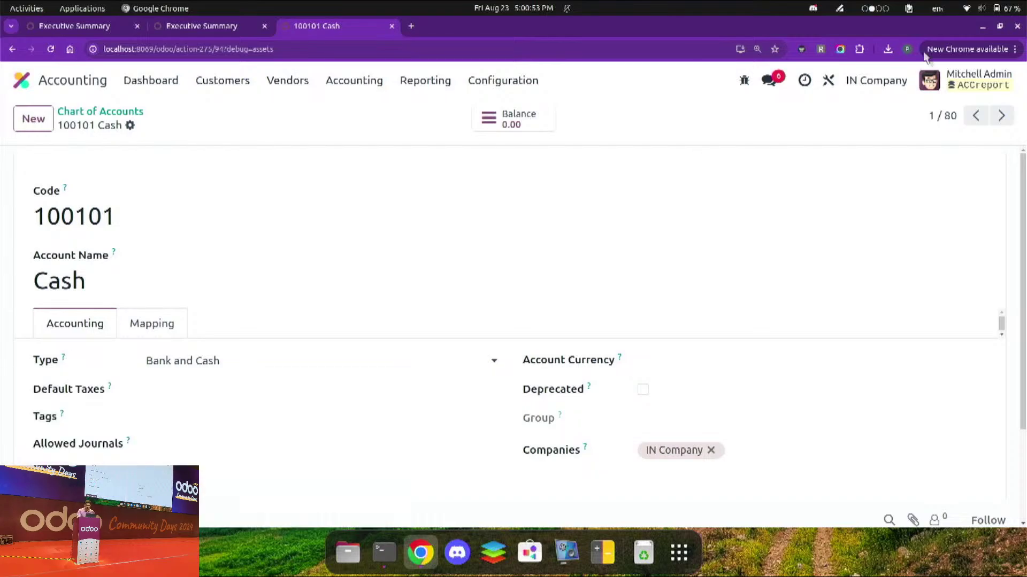
left_click(1014, 48)
left_click(937, 281)
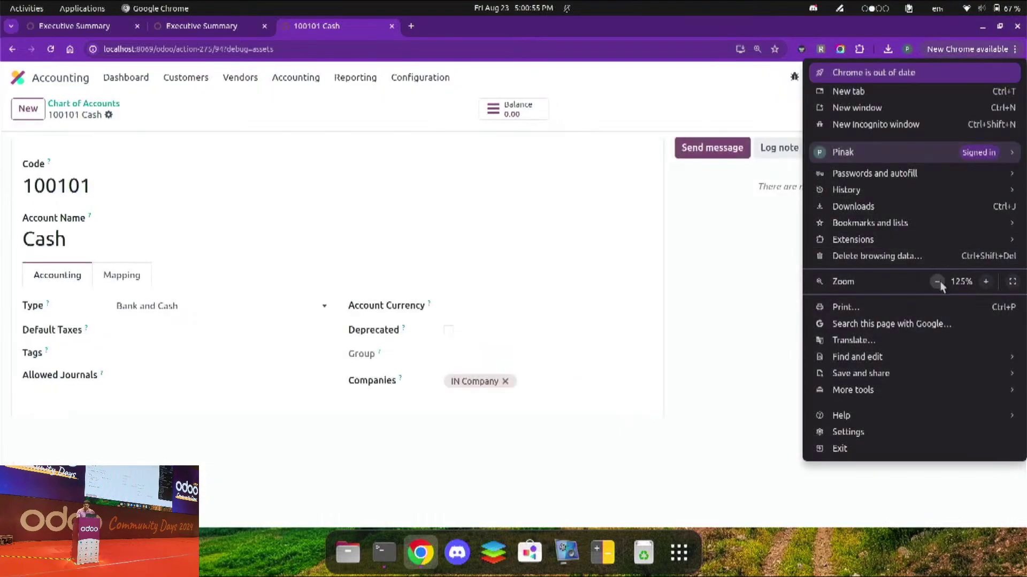
left_click(585, 272)
mouse_move(50, 310)
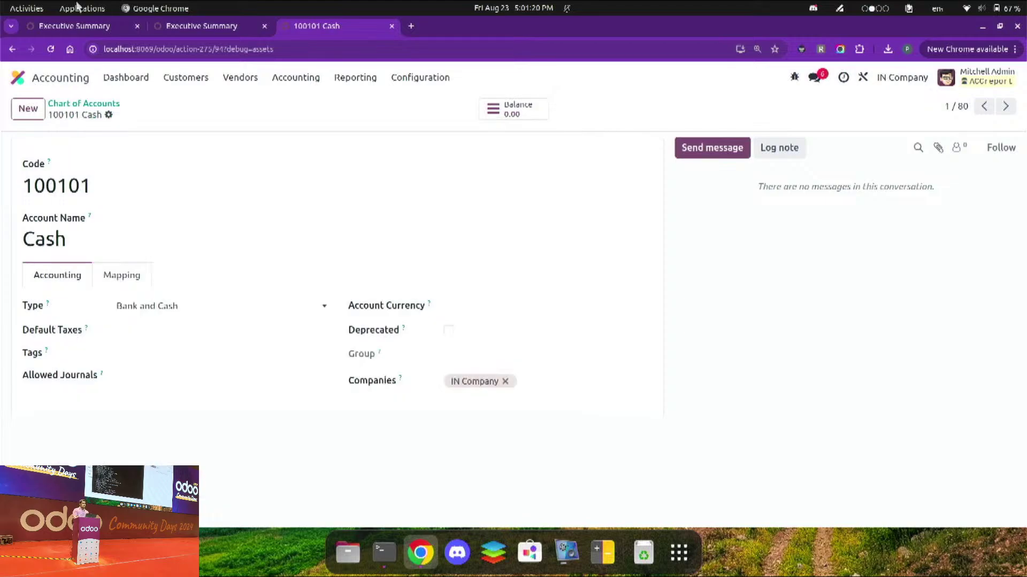
Step: Open the Receivables line under Balance Sheet in the Executive Summary configuration, leaving the Liability expression open for its formula
left_click(187, 29)
left_click(376, 330)
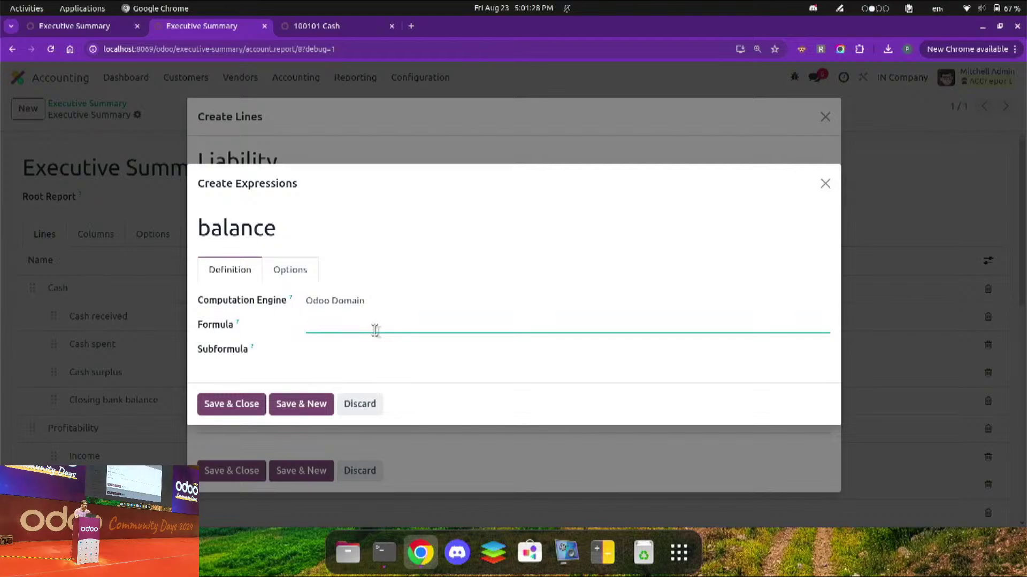
left_click(109, 27)
left_click(662, 114)
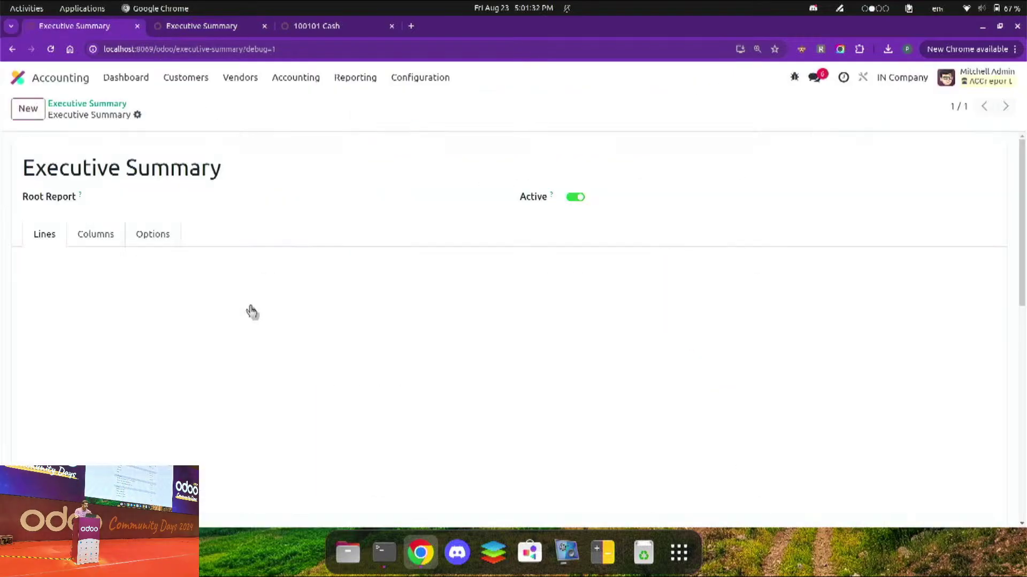
scroll(199, 384, "down", 4)
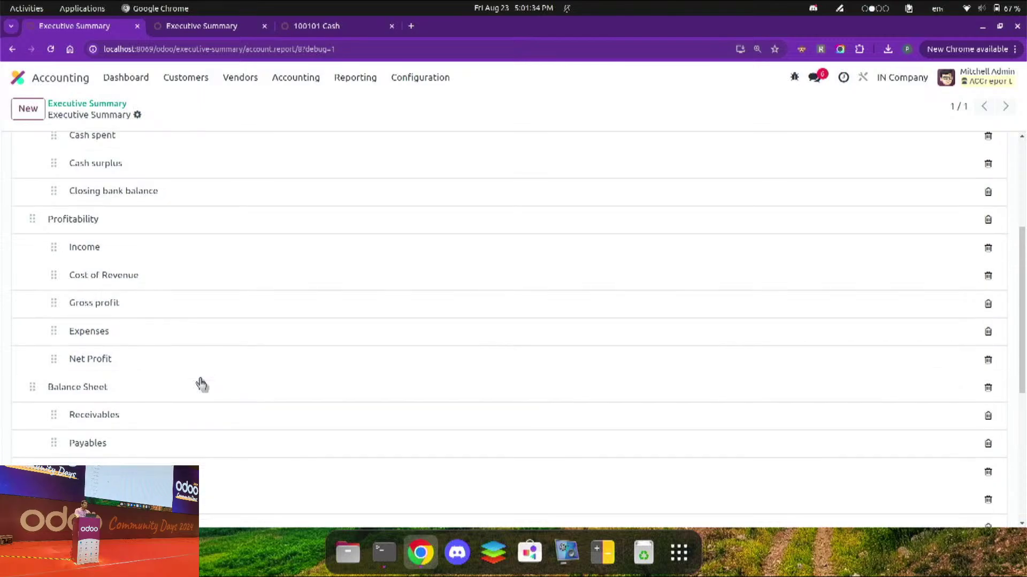
scroll(202, 384, "down", 1)
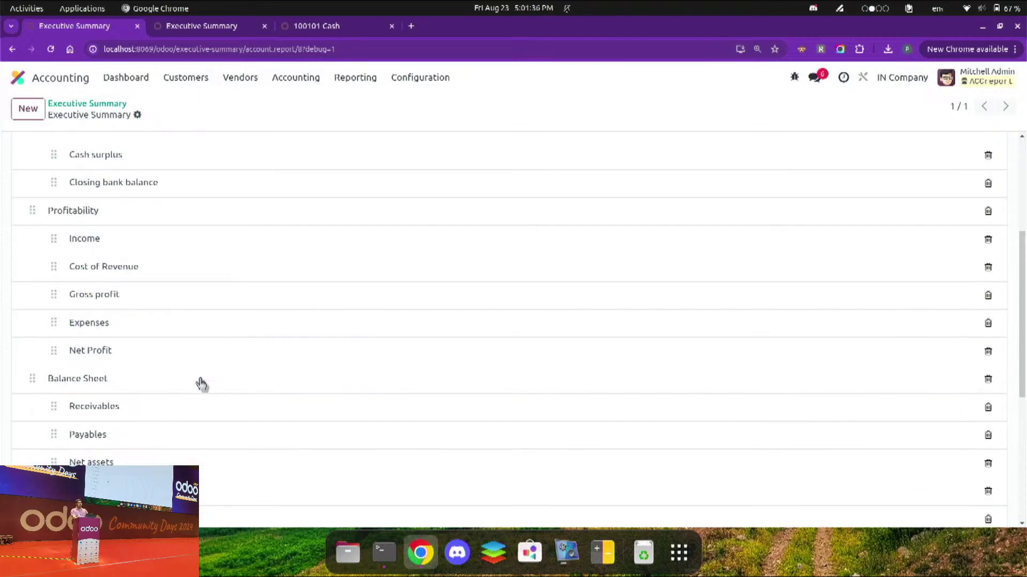
scroll(201, 384, "down", 1)
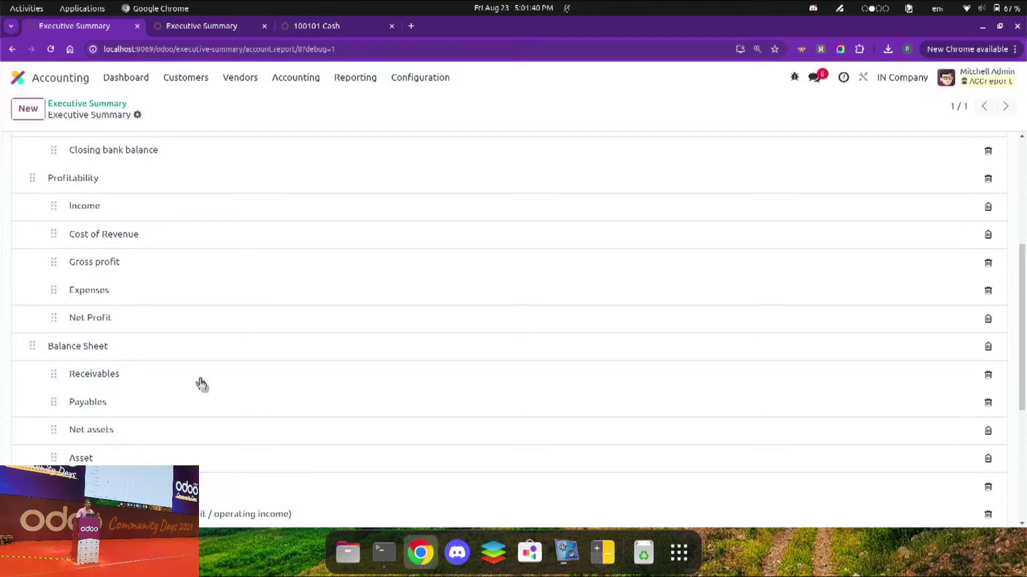
left_click(201, 384)
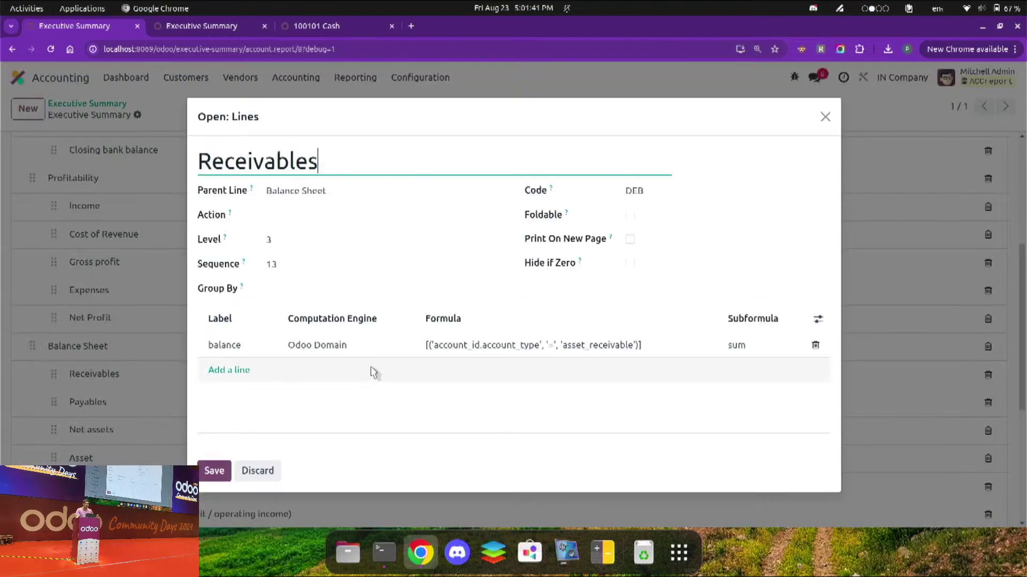
Step: Copy the whole domain formula from the Receivables line's balance expression
left_click(332, 353)
left_click(363, 330)
key("ctrl+a")
key("ctrl+c")
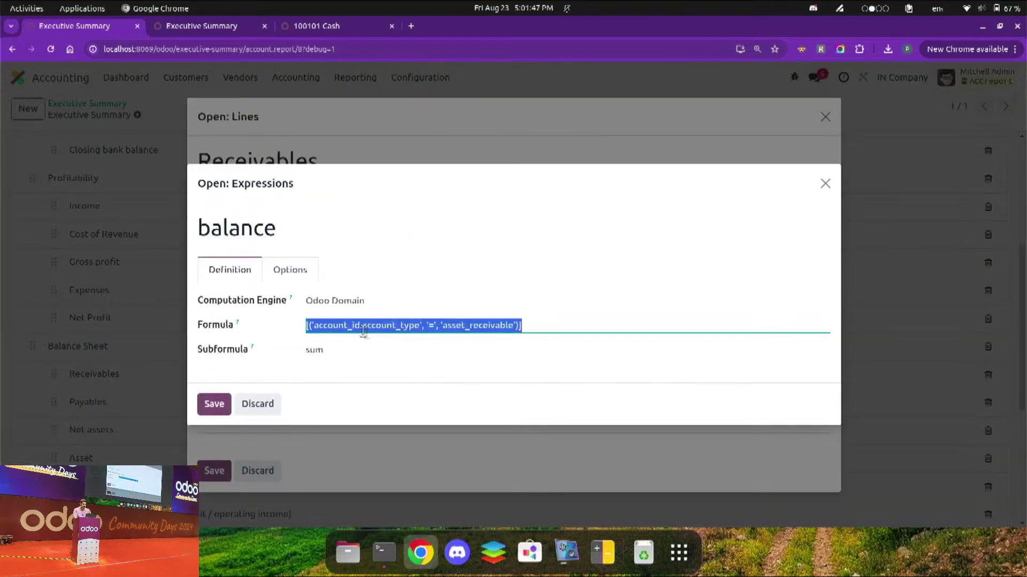
Step: Paste the copied formula into the Liability line's balance expression and change its account type to 'liability_current'
left_click(206, 28)
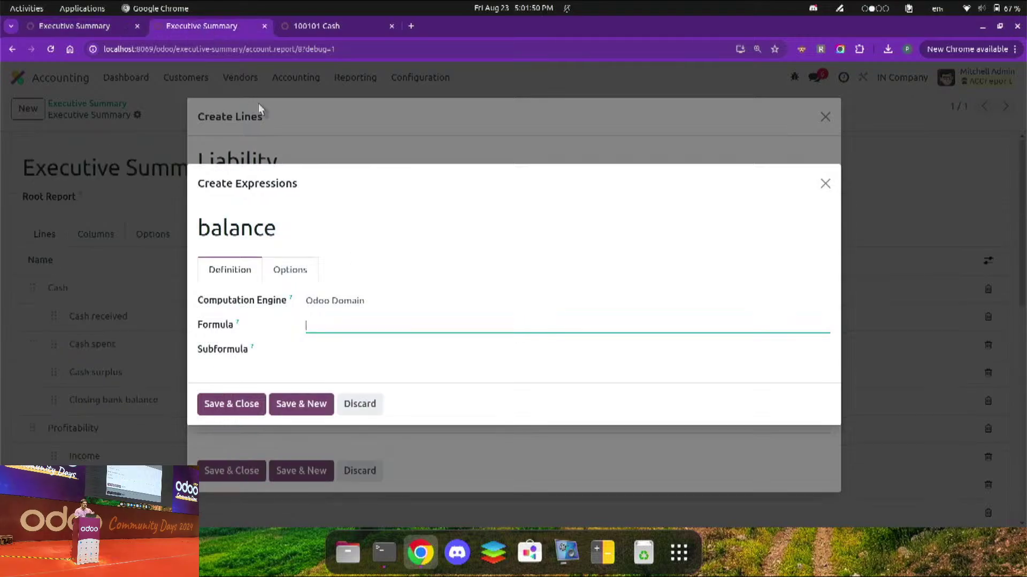
key("ctrl+v")
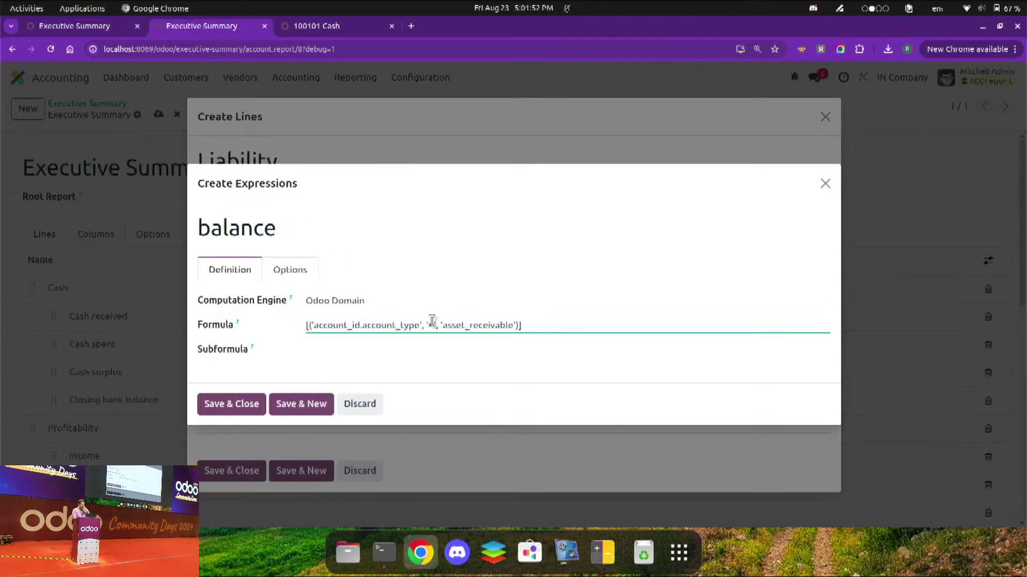
left_click(448, 327)
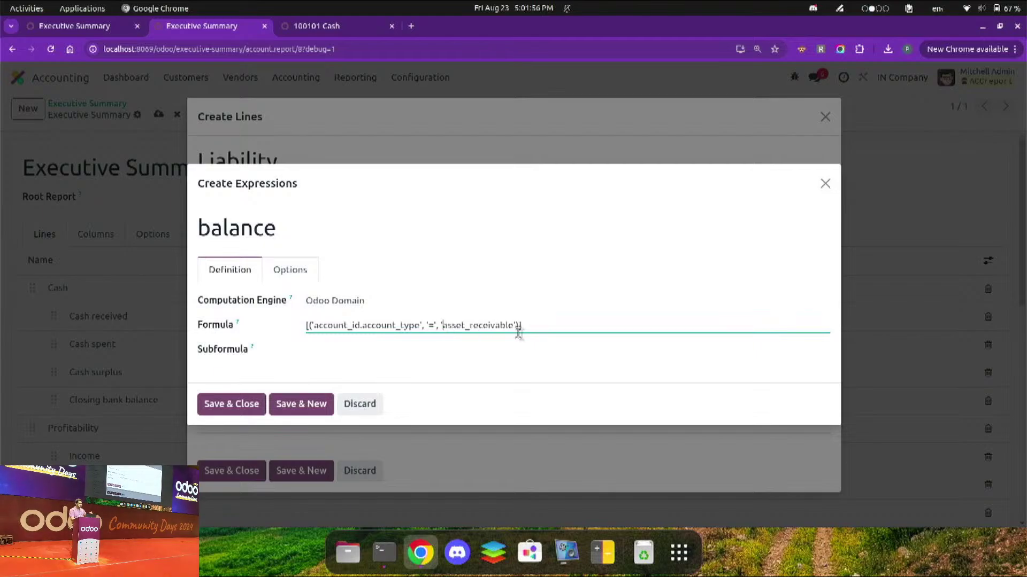
key("ctrl+shift+Right")
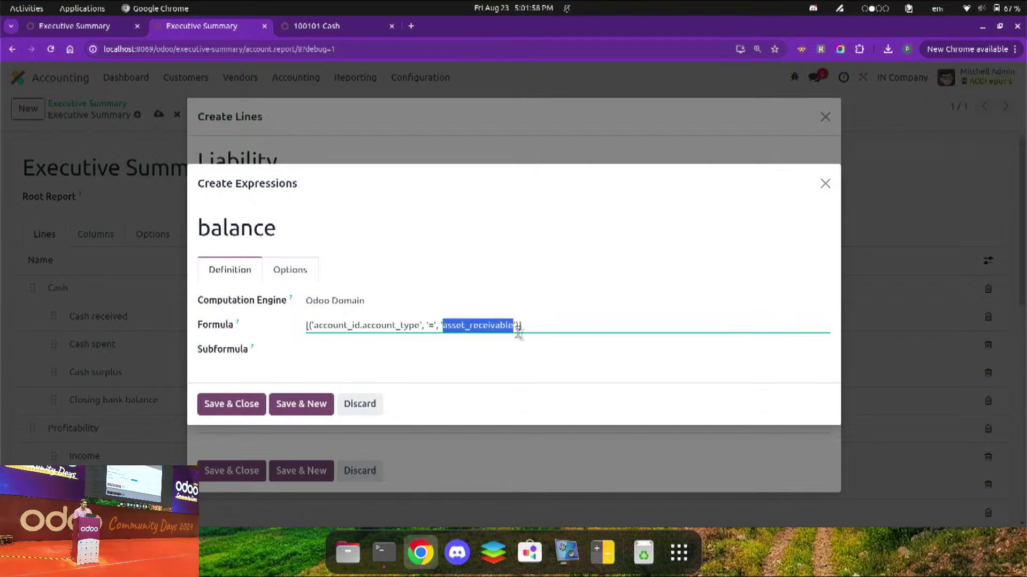
left_click(377, 27)
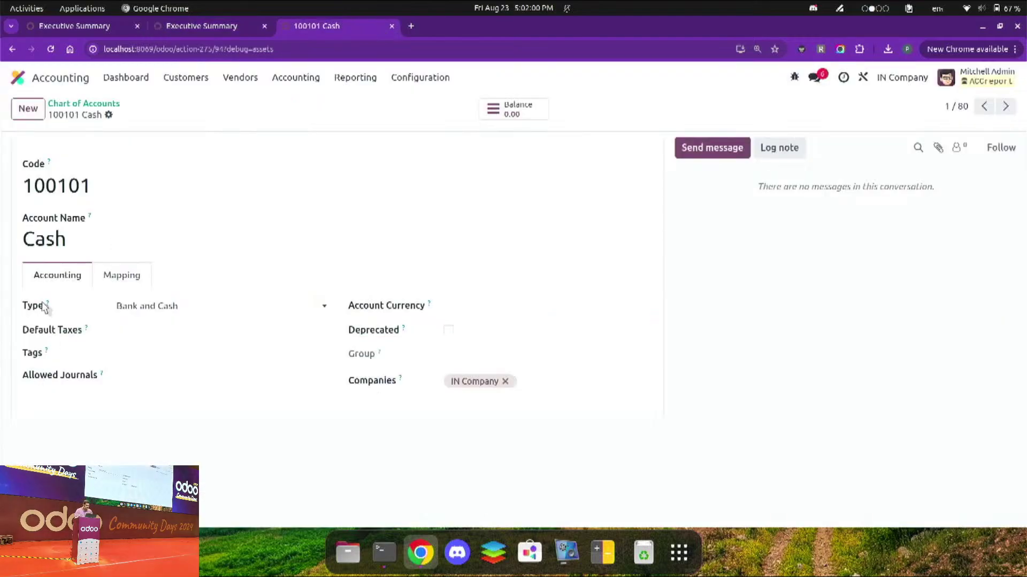
mouse_move(49, 309)
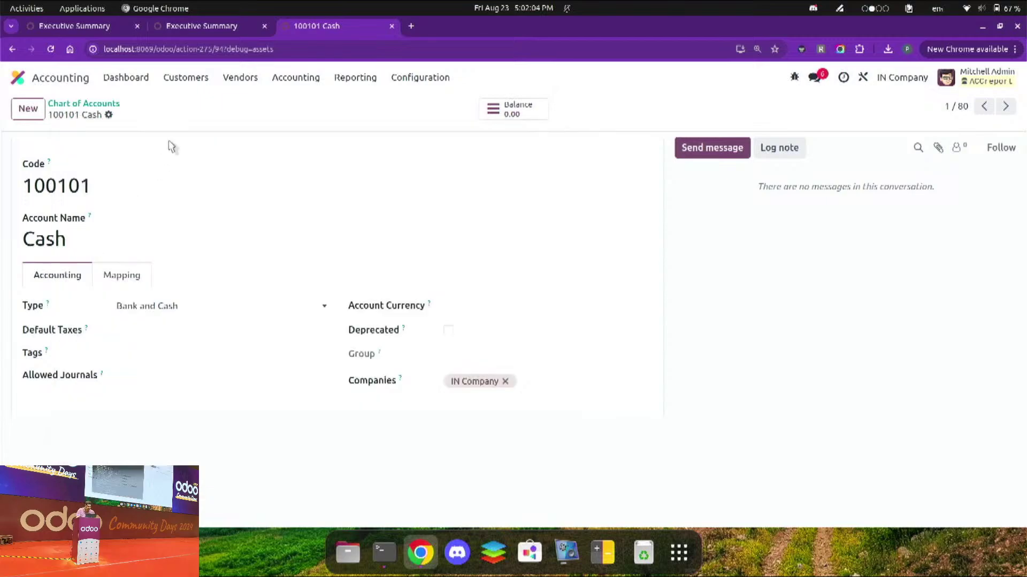
left_click(185, 26)
type("liability")
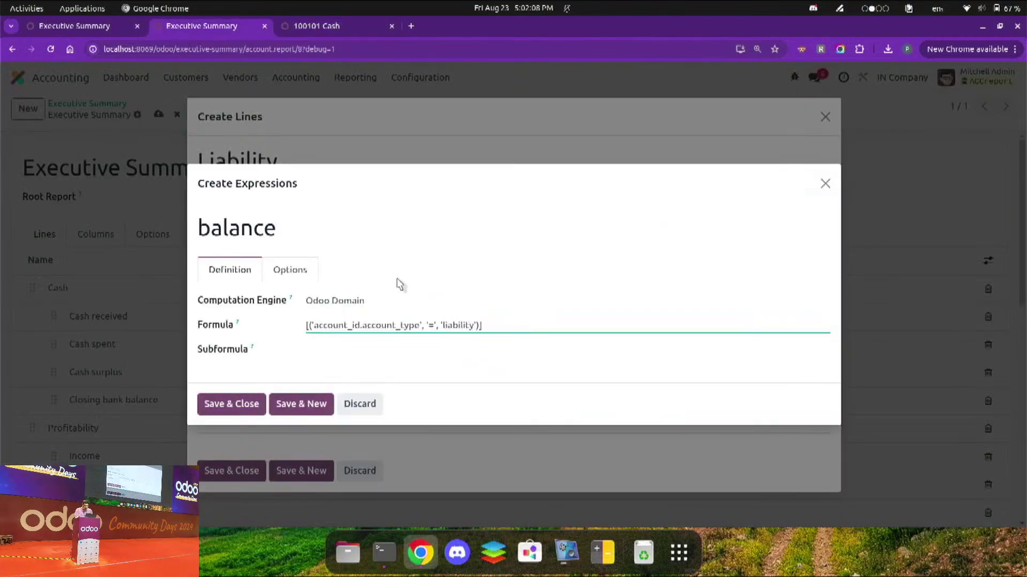
type("_current")
Step: Set the balance expression's subformula to sum, then save both the expression and the Liability line
left_click(366, 351)
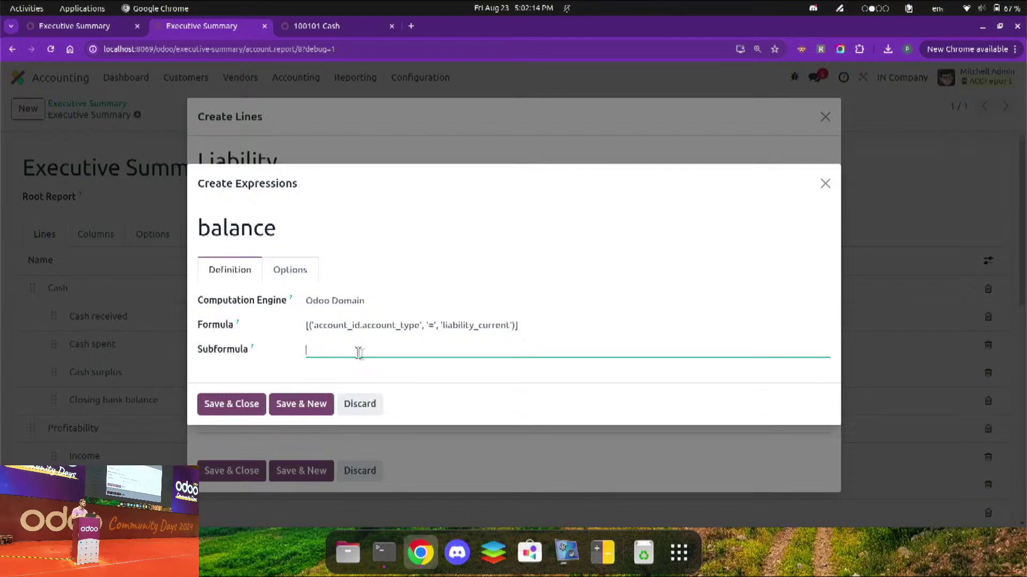
type("sum")
left_click(219, 404)
left_click(213, 469)
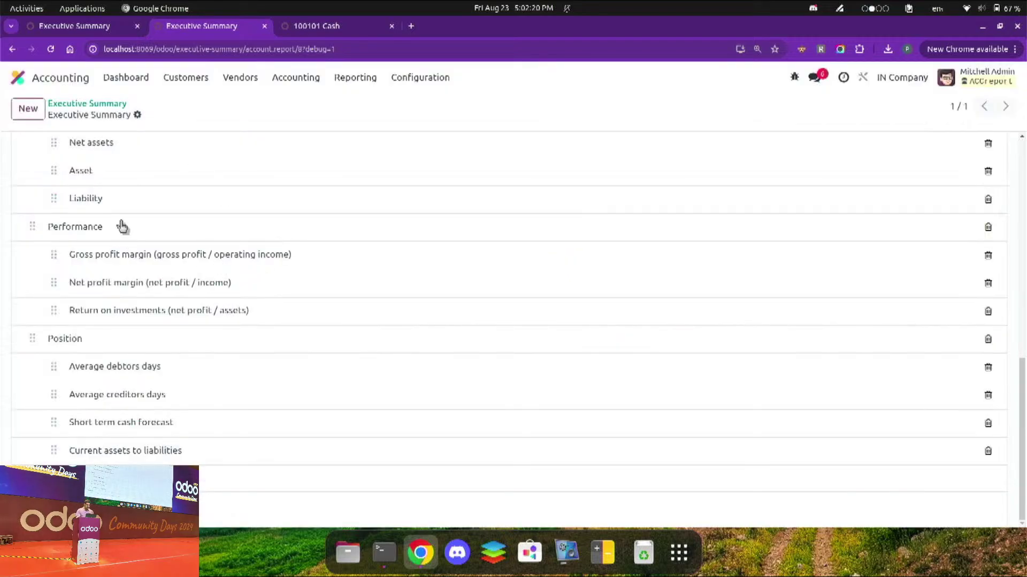
Step: Give the Liability line level 3 and sequence 15, and save the Executive Summary configuration
left_click(113, 202)
left_click(285, 242)
type("3")
left_click(284, 264)
type("15")
left_click(213, 471)
left_click(159, 114)
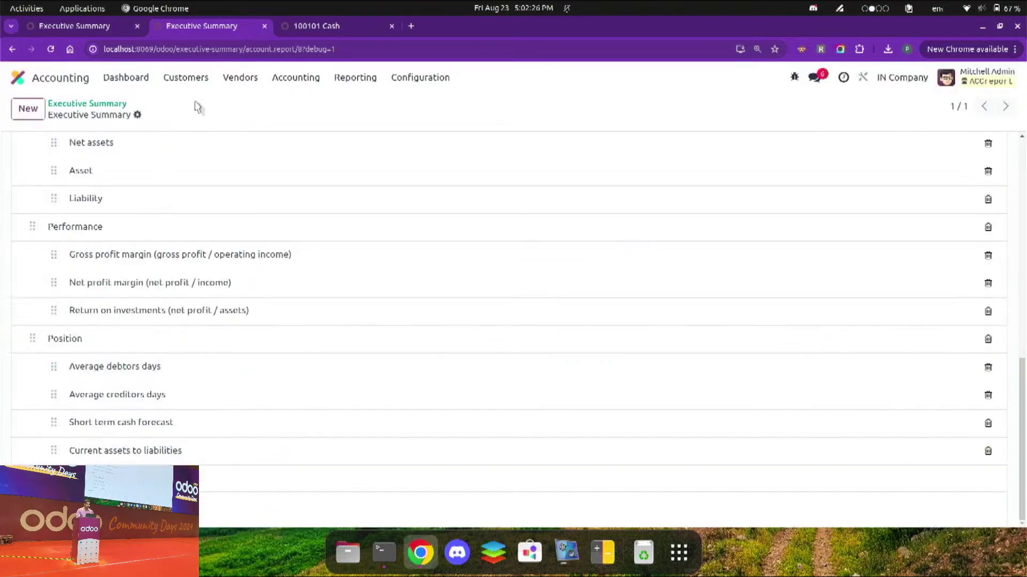
Step: Close the open Receivables dialogs and check the Liability line under Balance Sheet in the Executive Summary report
left_click(93, 33)
key("Escape")
key("Escape")
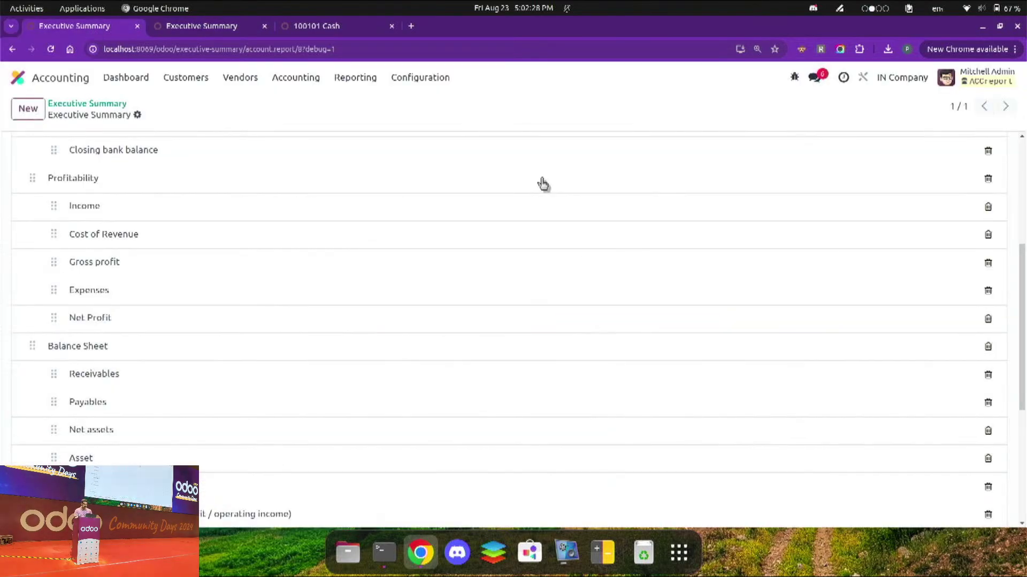
left_click(355, 77)
left_click(392, 177)
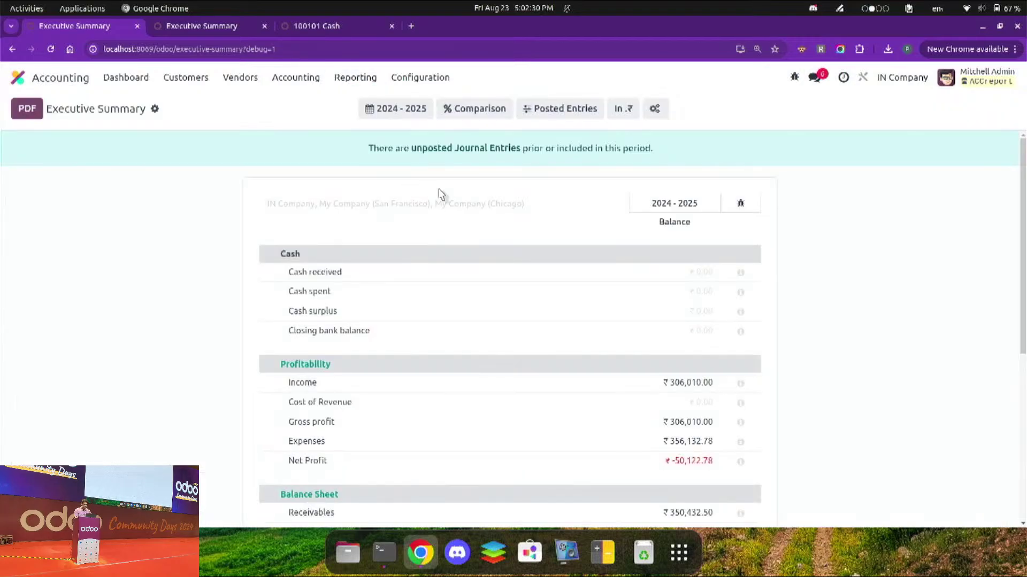
scroll(456, 271, "down", 3)
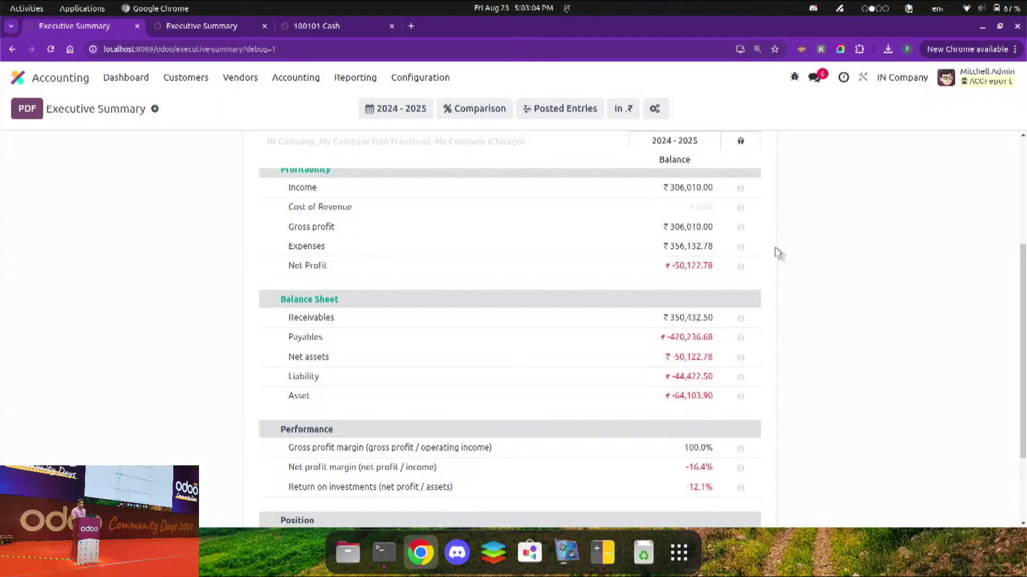
scroll(776, 252, "up", 4)
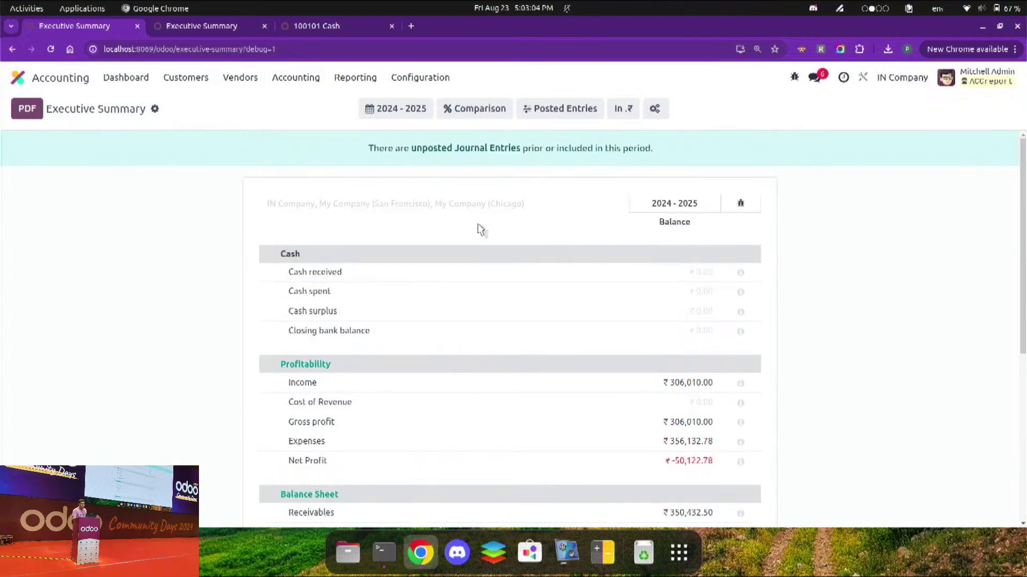
Step: Open the Profit and Loss report and enlarge the browser zoom by one level to view its lines
left_click(342, 80)
left_click(415, 141)
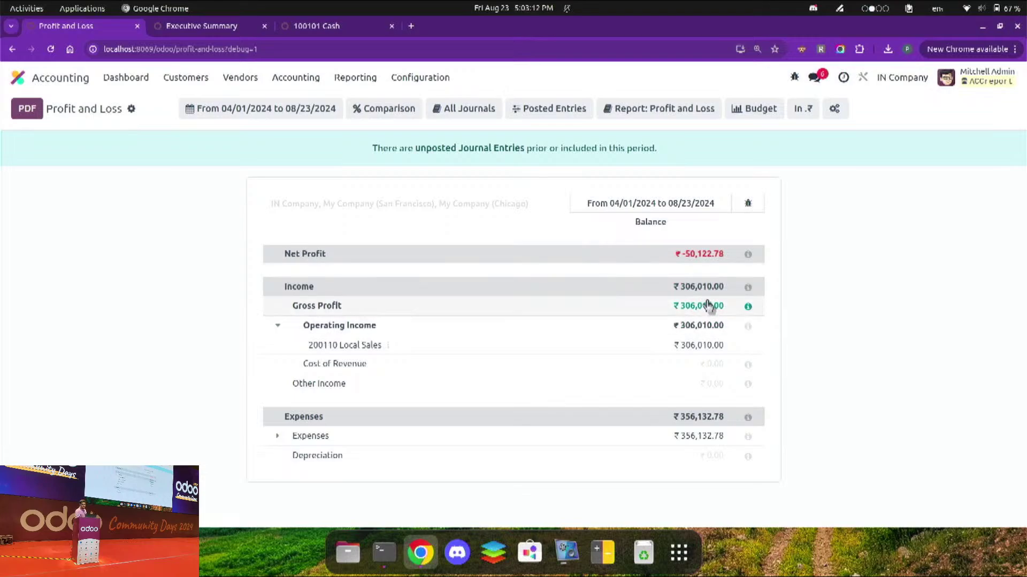
left_click(1014, 49)
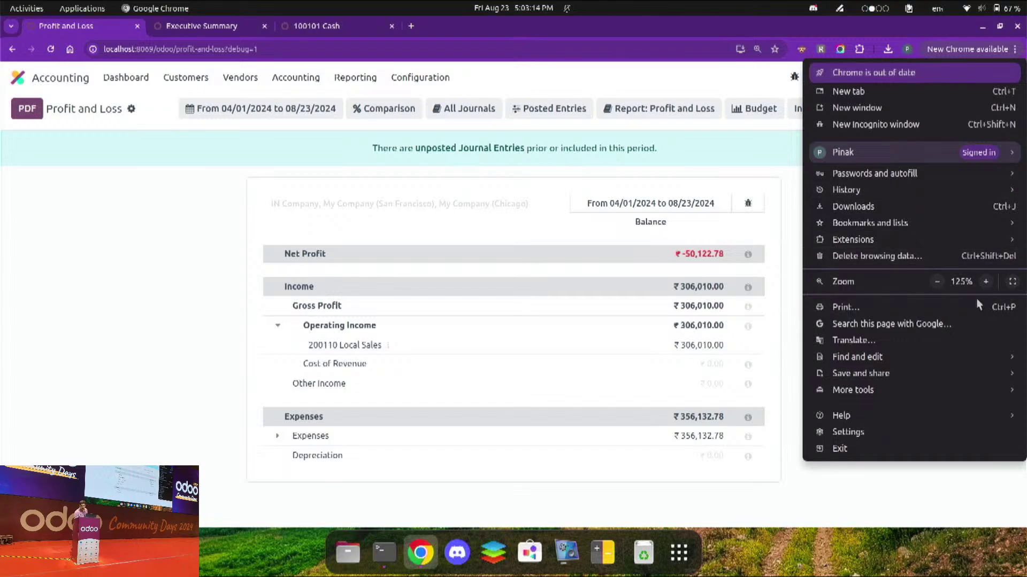
left_click(985, 282)
left_click(649, 264)
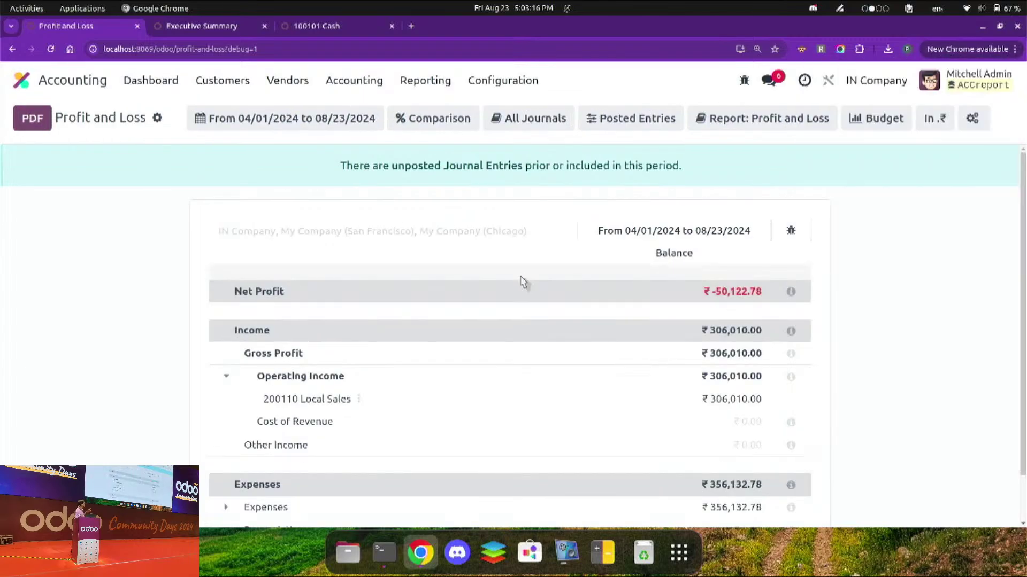
scroll(564, 342, "down", 1)
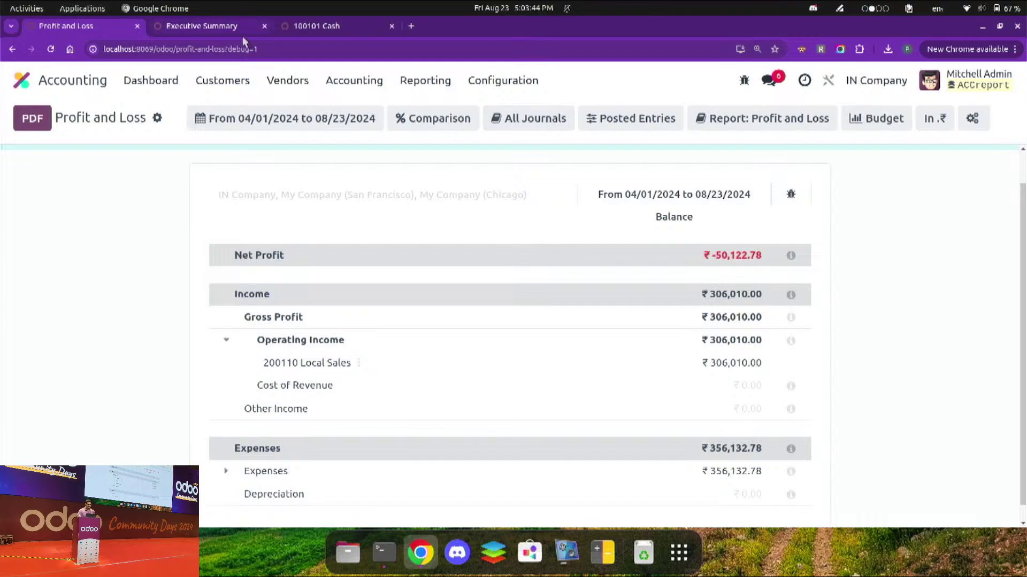
Step: In the second browser tab, search the Accounting Reports by name for "pro" and open the Profit and Loss configuration
left_click(230, 27)
left_click(133, 111)
left_click(530, 81)
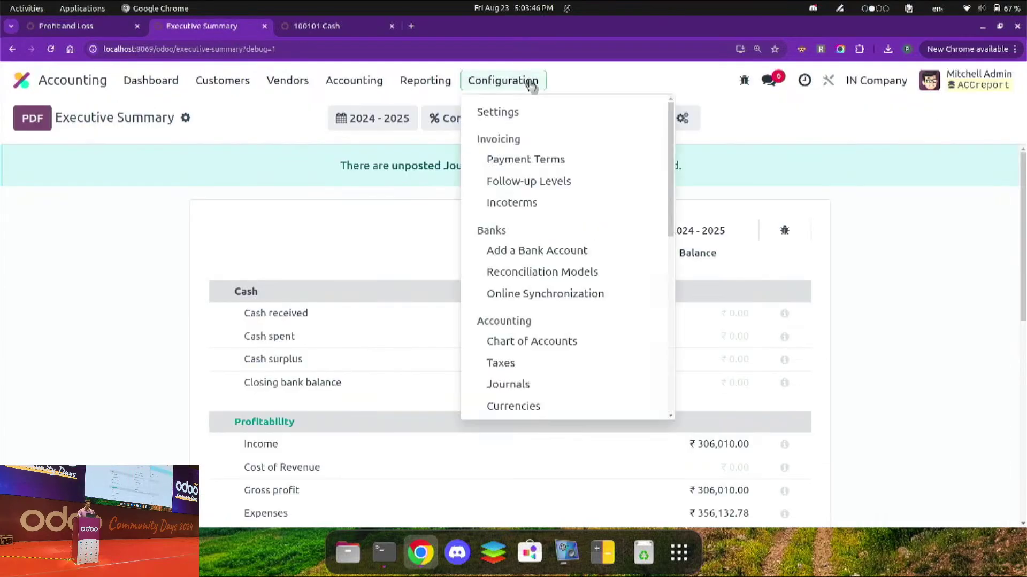
scroll(550, 272, "down", 5)
left_click(551, 381)
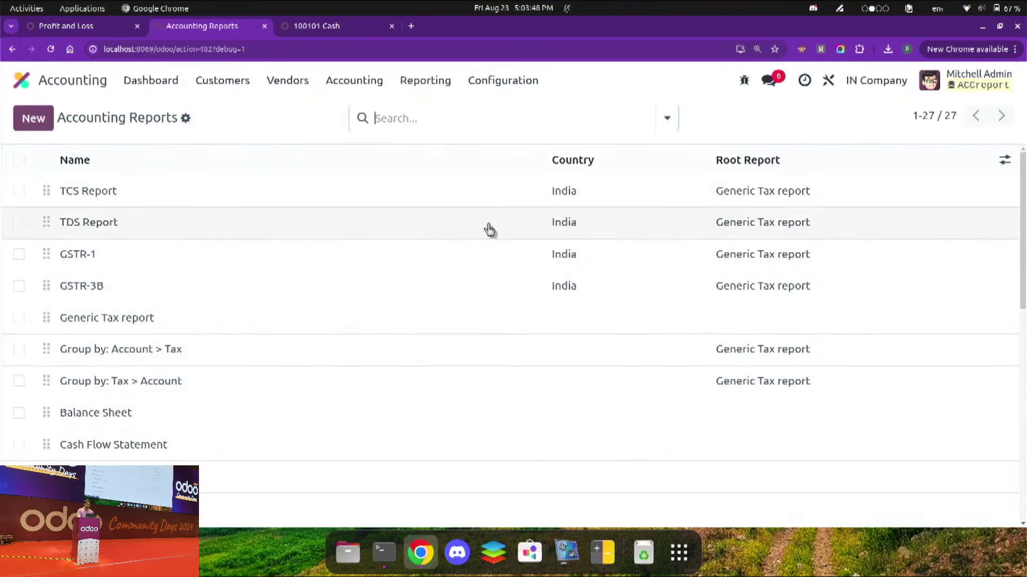
type("pro")
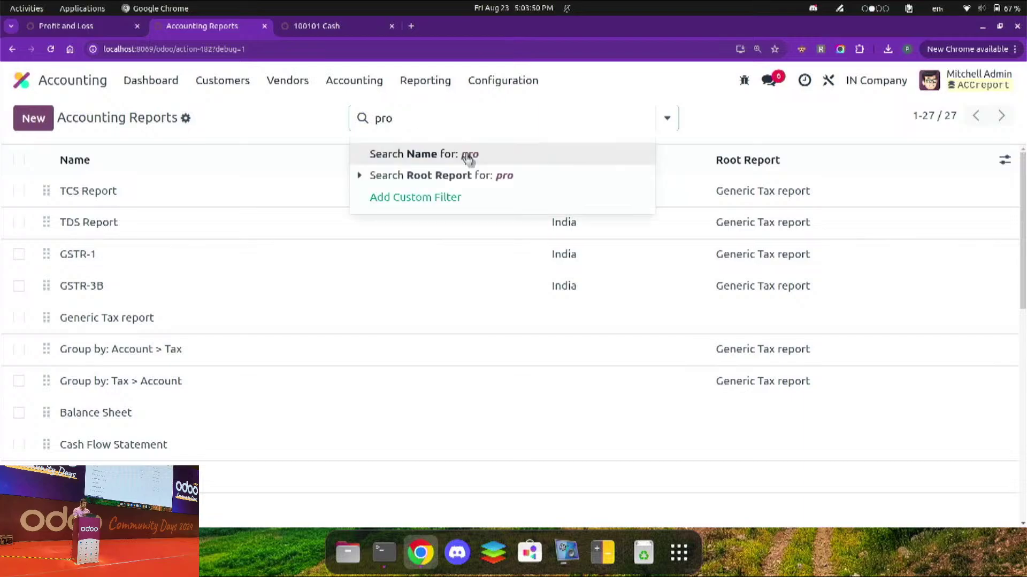
left_click(468, 155)
left_click(327, 193)
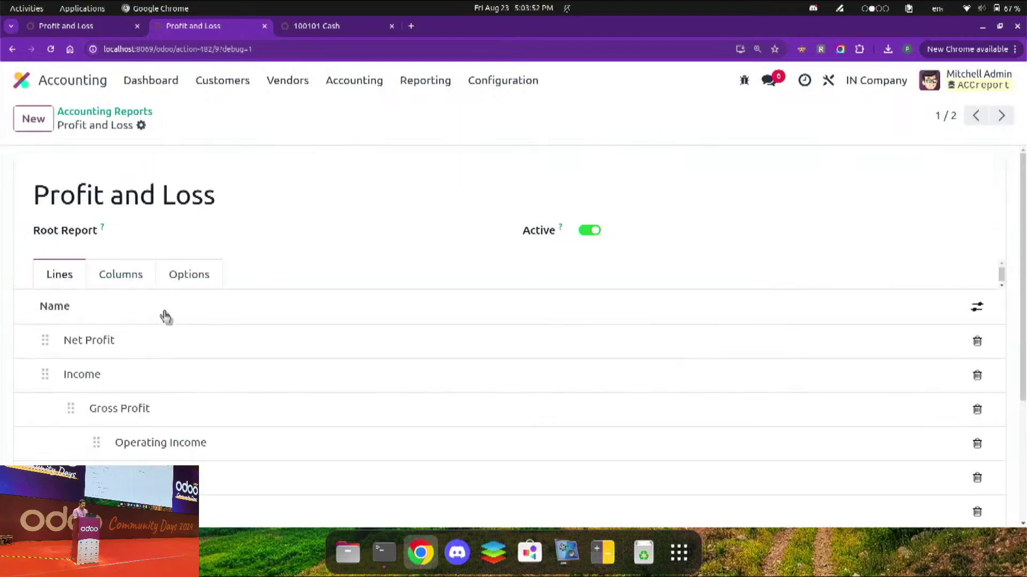
Step: Add a column named Ratio with expression label ratio and figure type Percentage to Profit and Loss, and save it
left_click(138, 284)
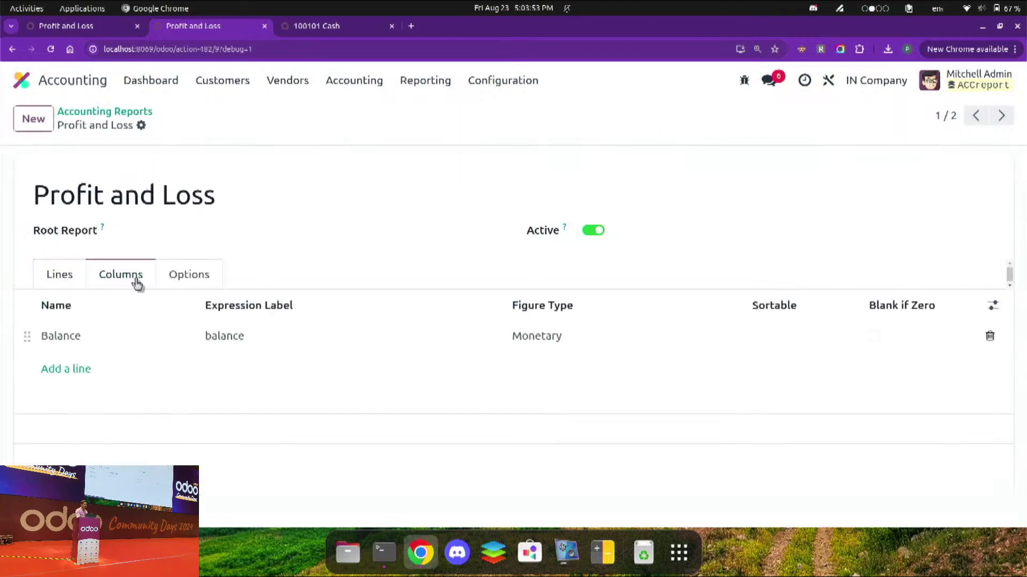
left_click(75, 375)
type("R")
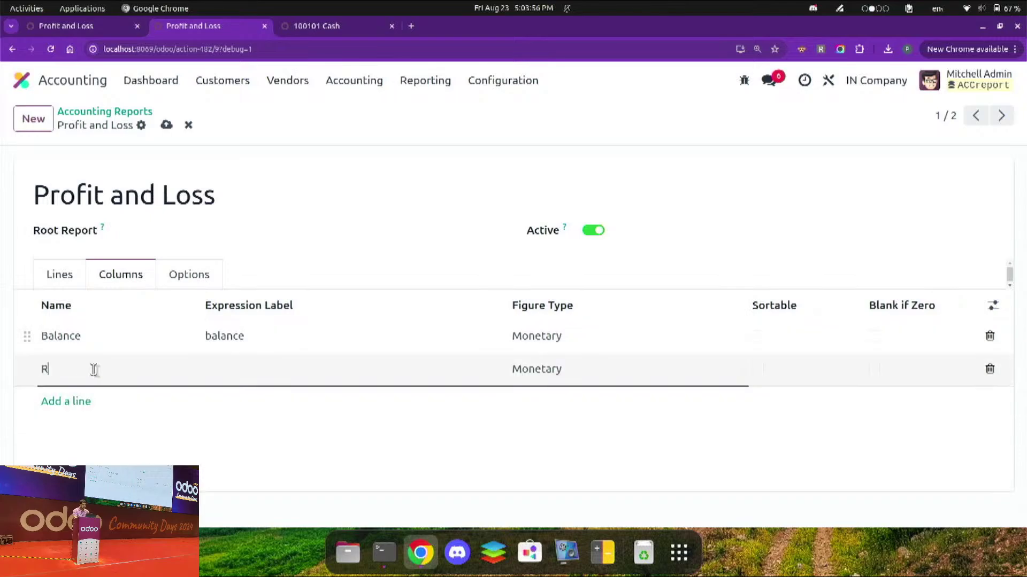
type("atio")
key("Tab")
type("ratio")
left_click(559, 370)
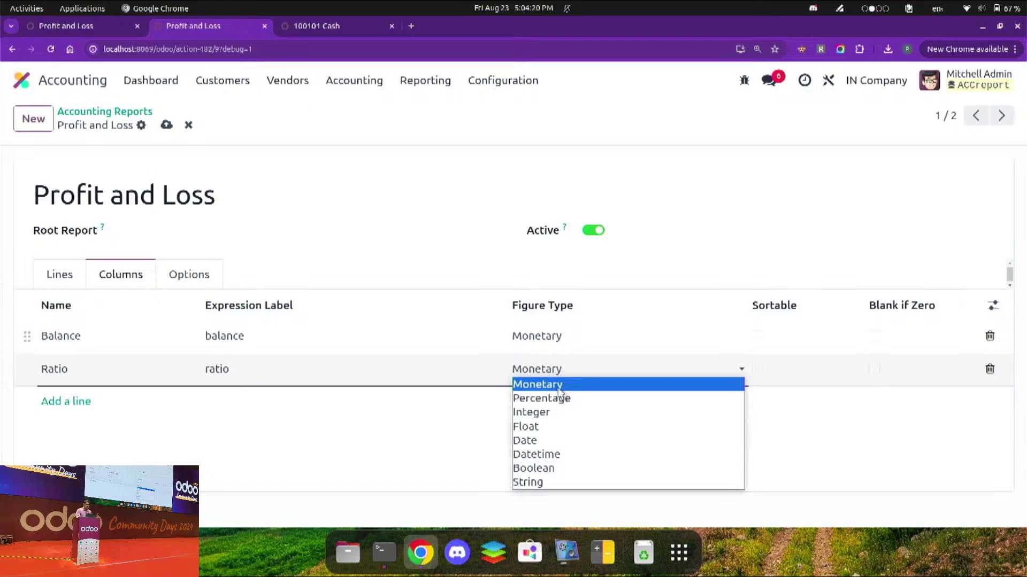
left_click(549, 400)
left_click(519, 432)
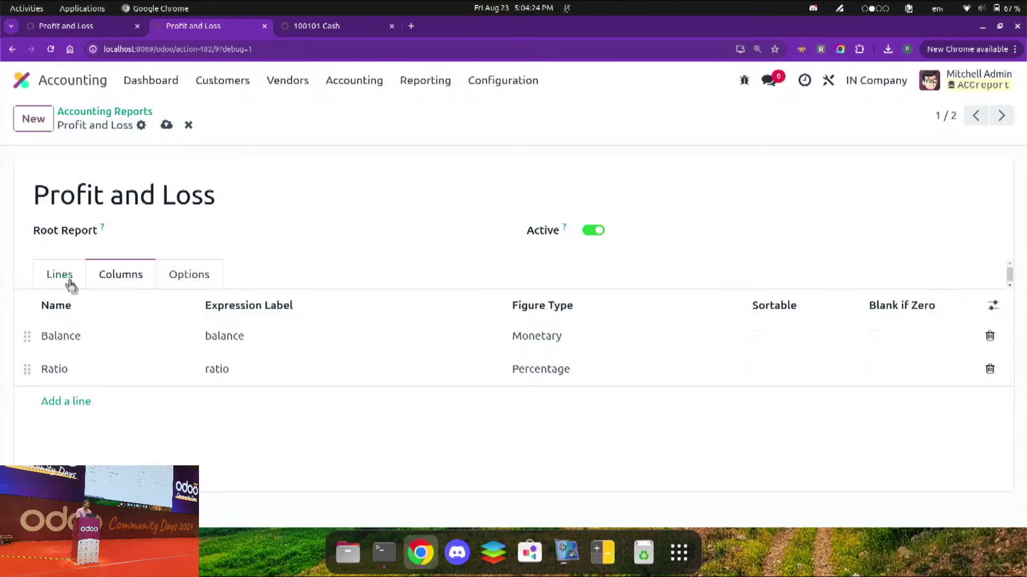
left_click(166, 122)
Step: Check the Ratio column in the Profit and Loss report and compare the configuration's lines with its columns
left_click(94, 31)
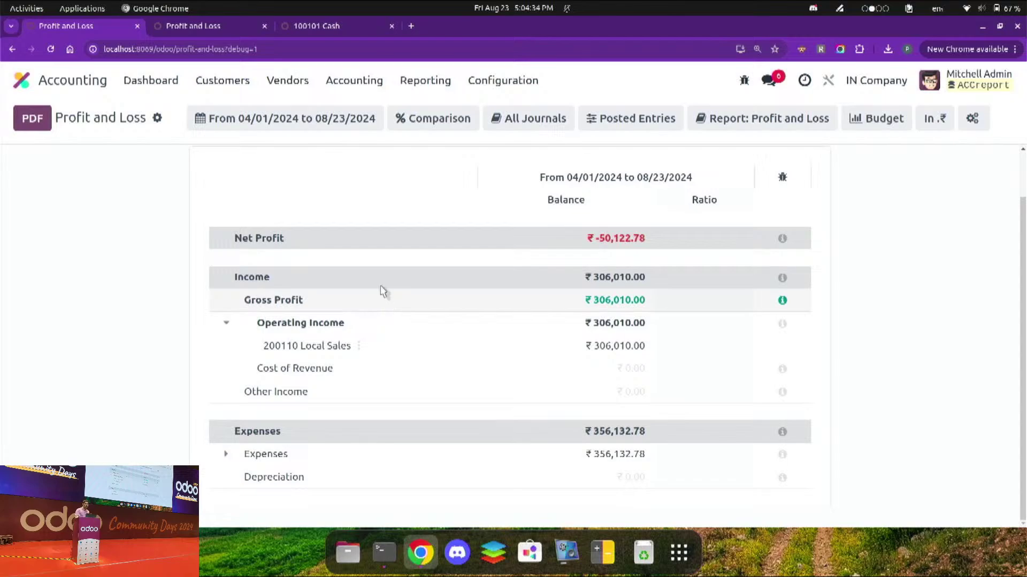
left_click(216, 30)
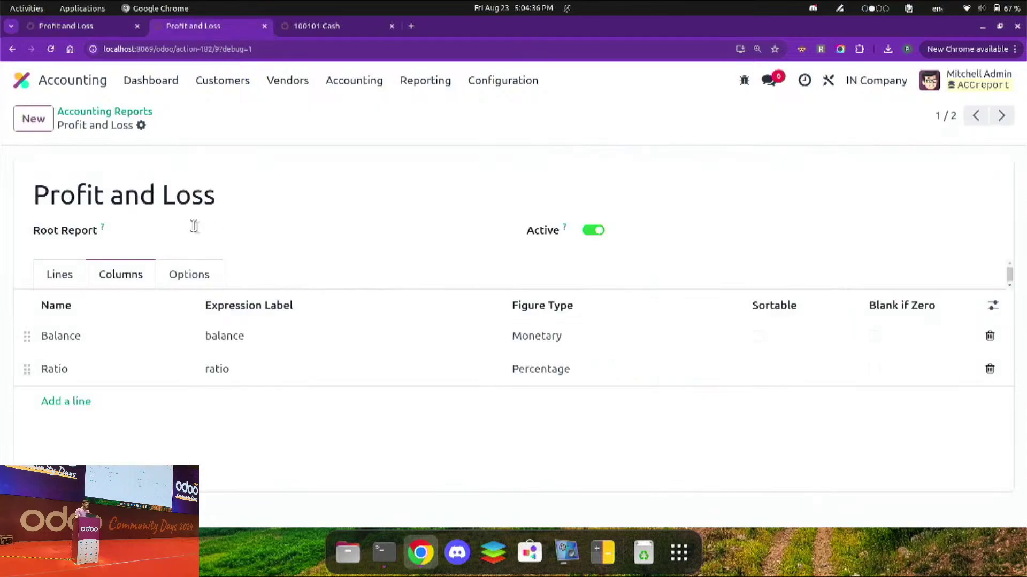
left_click(69, 275)
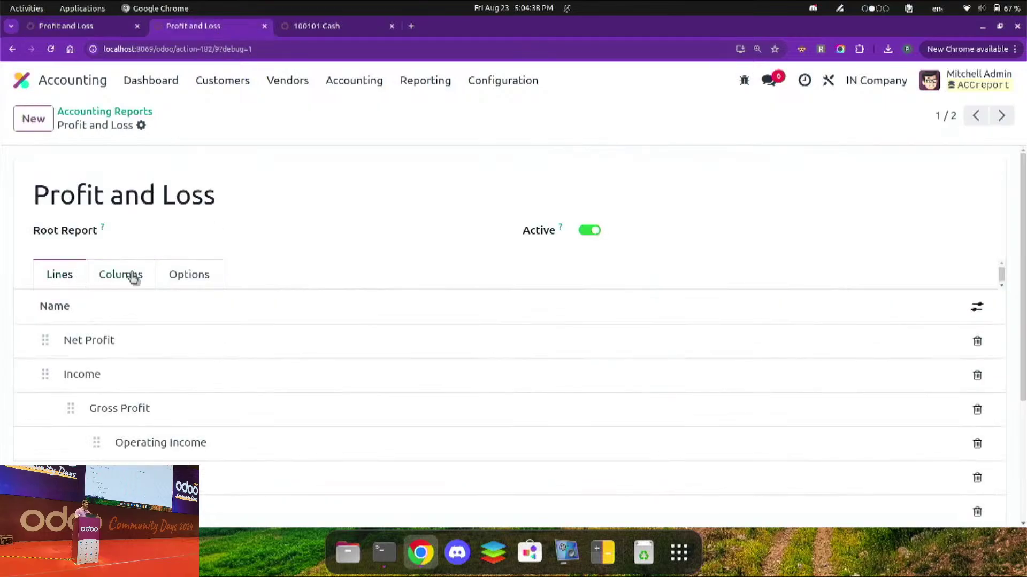
left_click(133, 276)
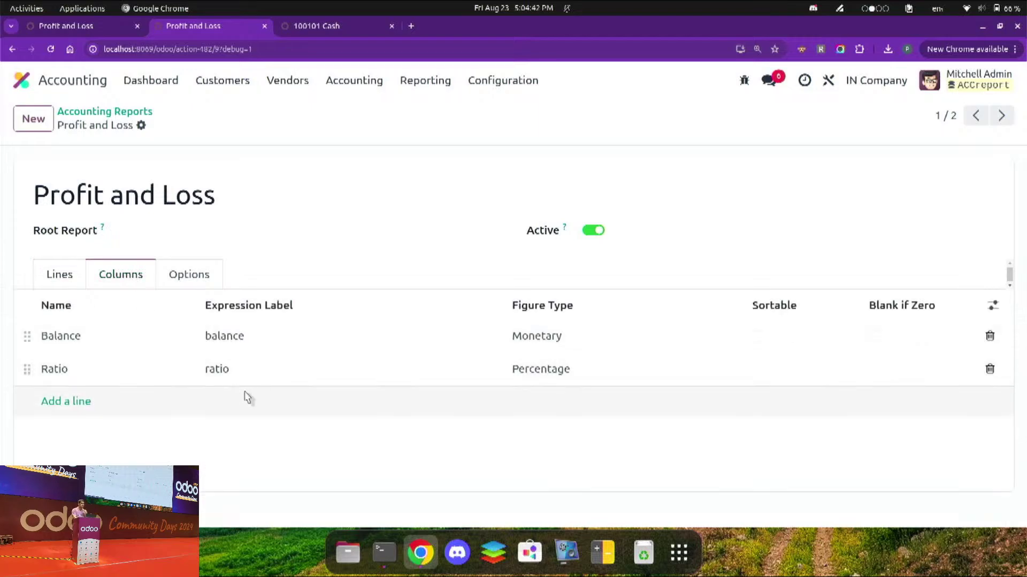
left_click(61, 277)
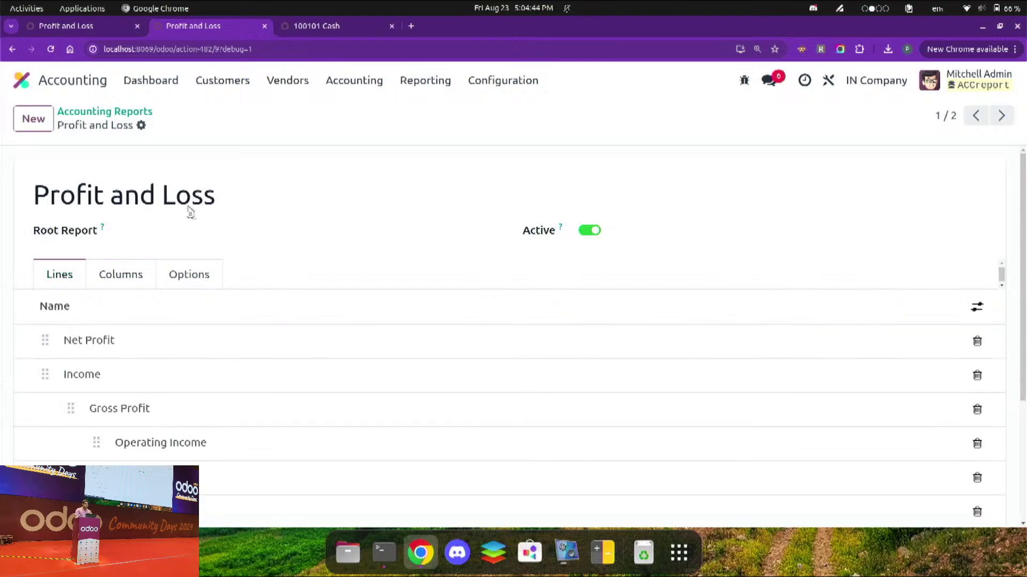
left_click(87, 27)
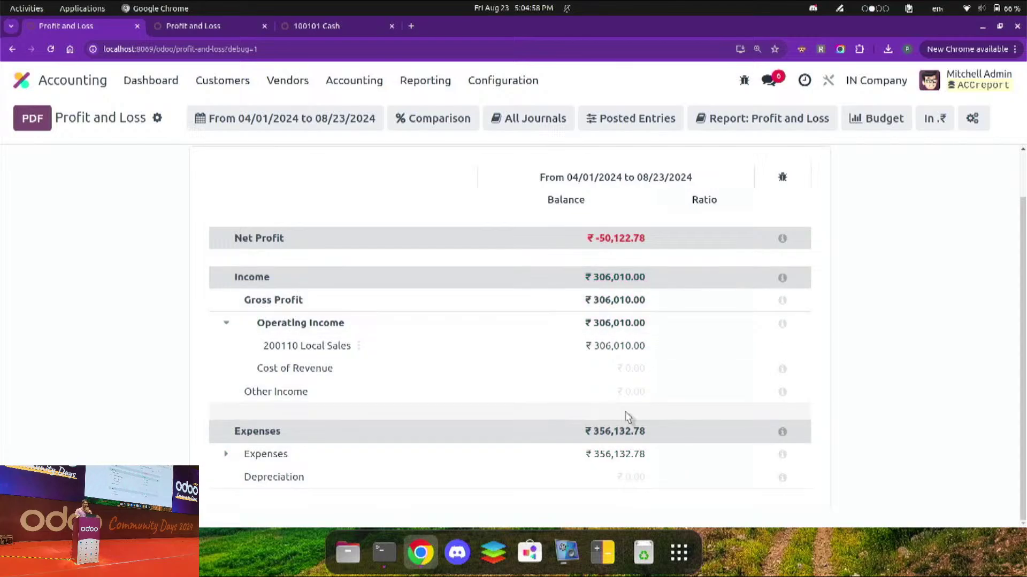
Step: In the Profit and Loss configuration, start an expression labelled ratio on the top-level Expenses line, using the Aggregate Other Formulas computation engine
left_click(192, 27)
scroll(239, 222, "down", 3)
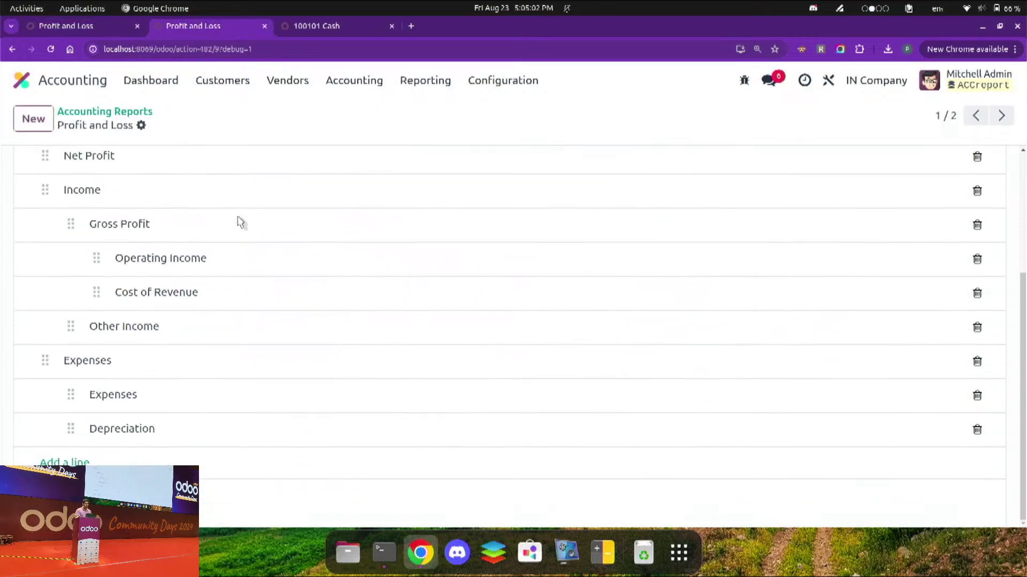
left_click(131, 369)
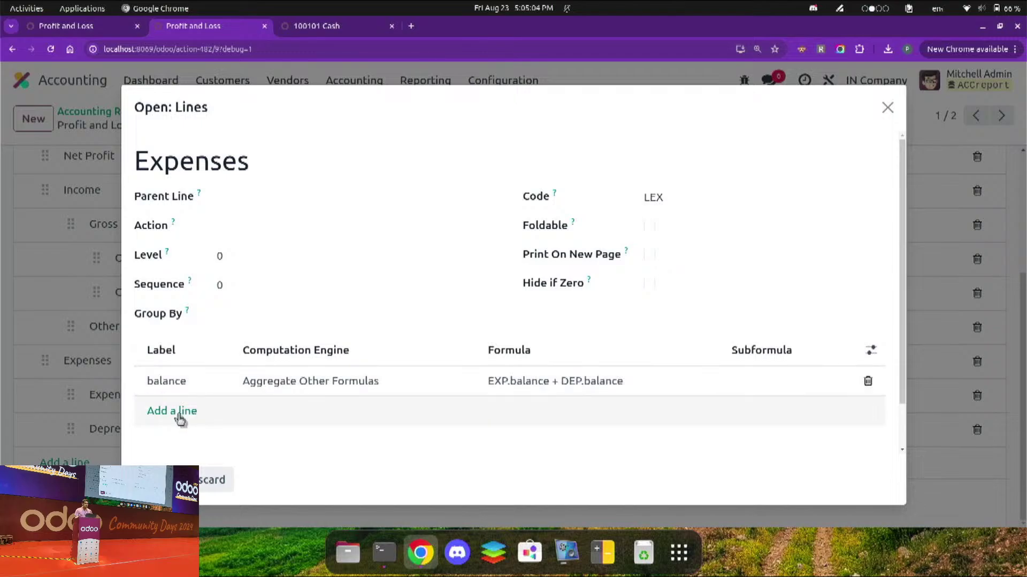
left_click(178, 413)
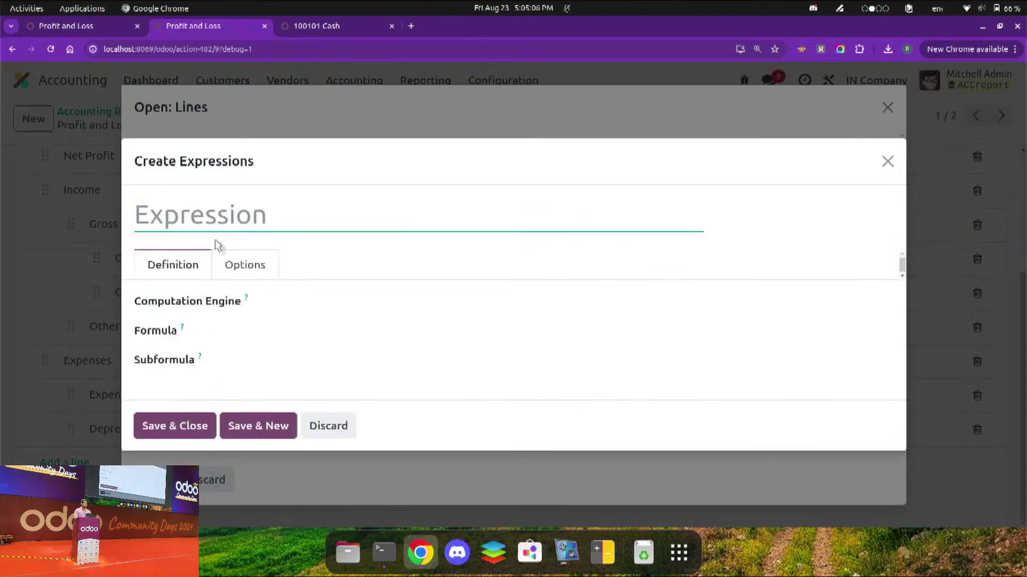
type("ratio")
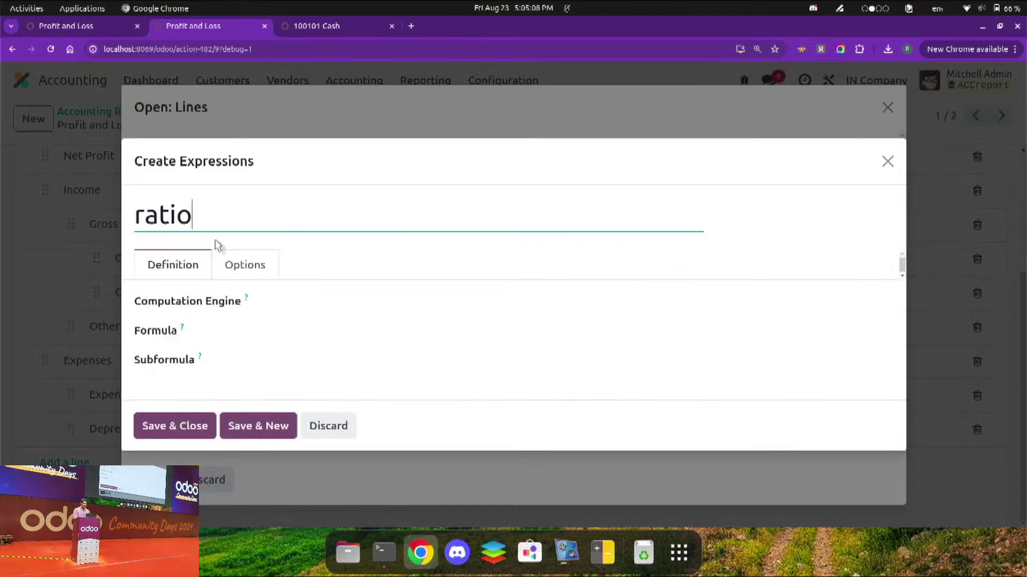
left_click(300, 298)
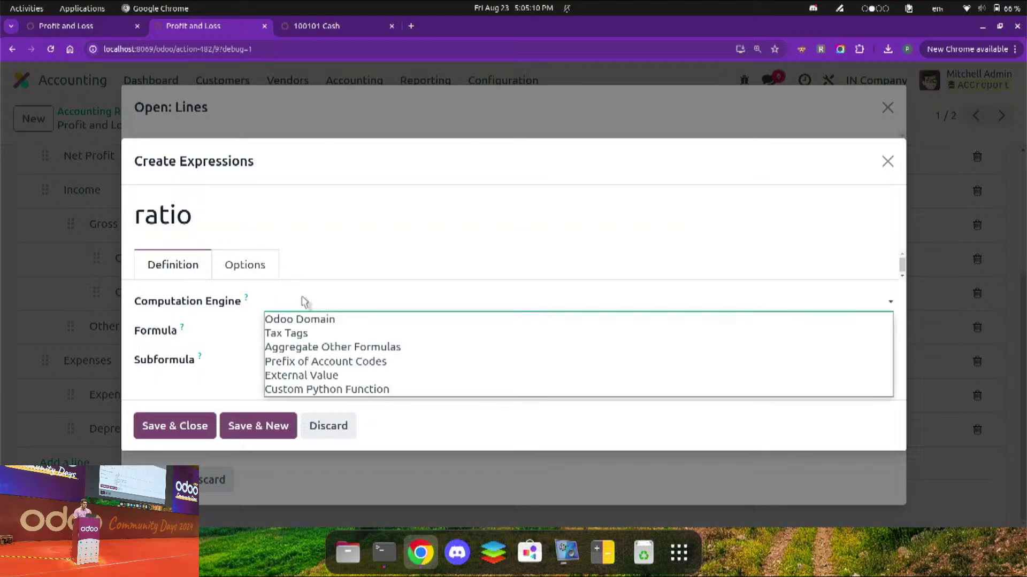
left_click(327, 348)
left_click(344, 334)
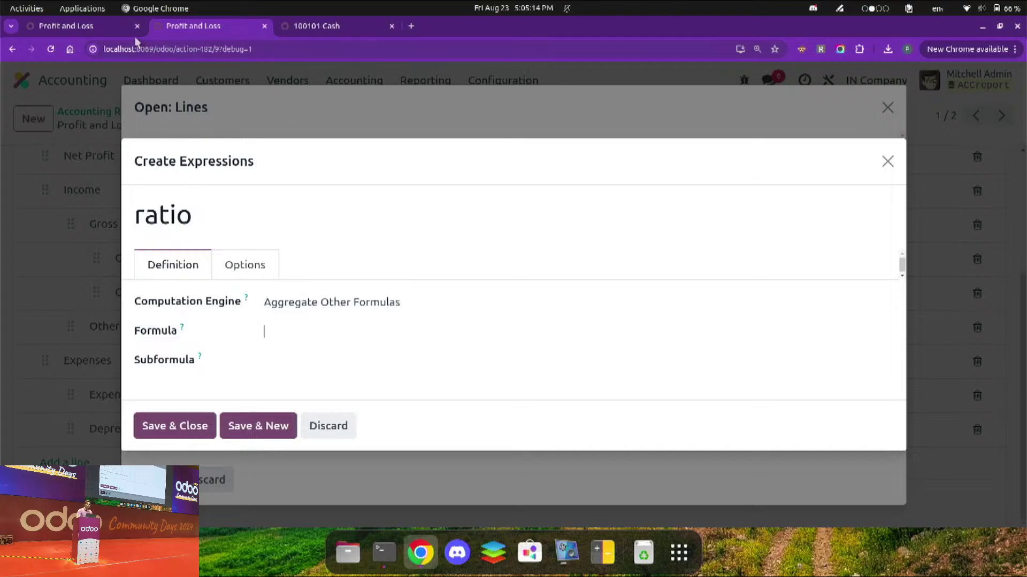
Step: In the first browser tab, open the Profit and Loss configuration and check the codes of the Operating Income and top-level Expenses lines
left_click(99, 28)
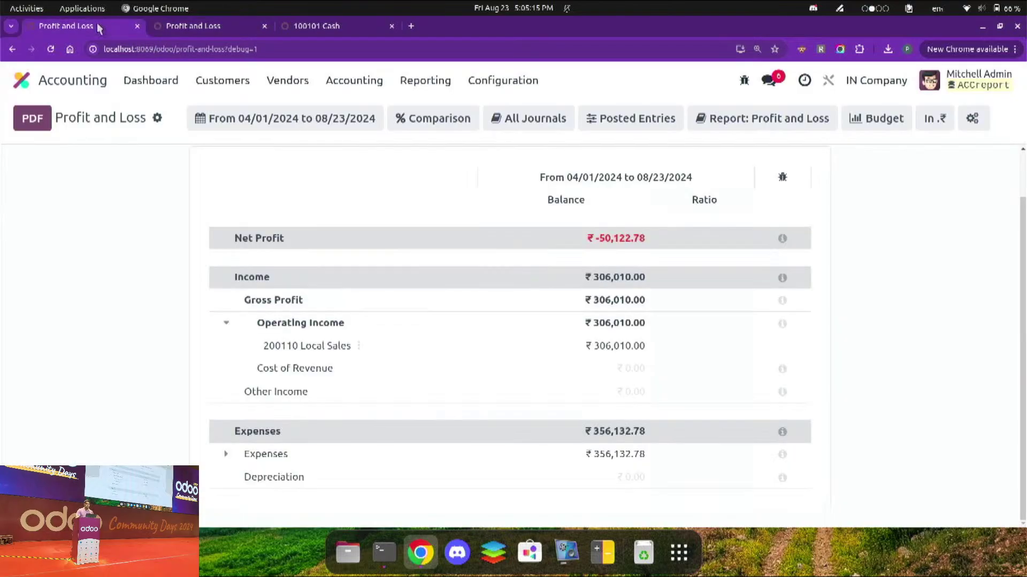
left_click(973, 119)
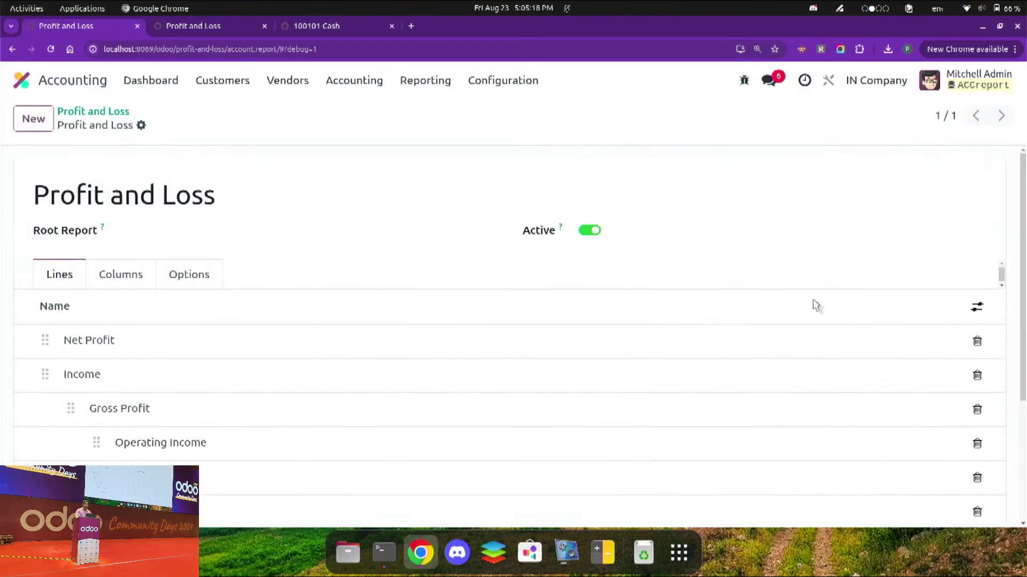
scroll(484, 348, "down", 2)
left_click(486, 345)
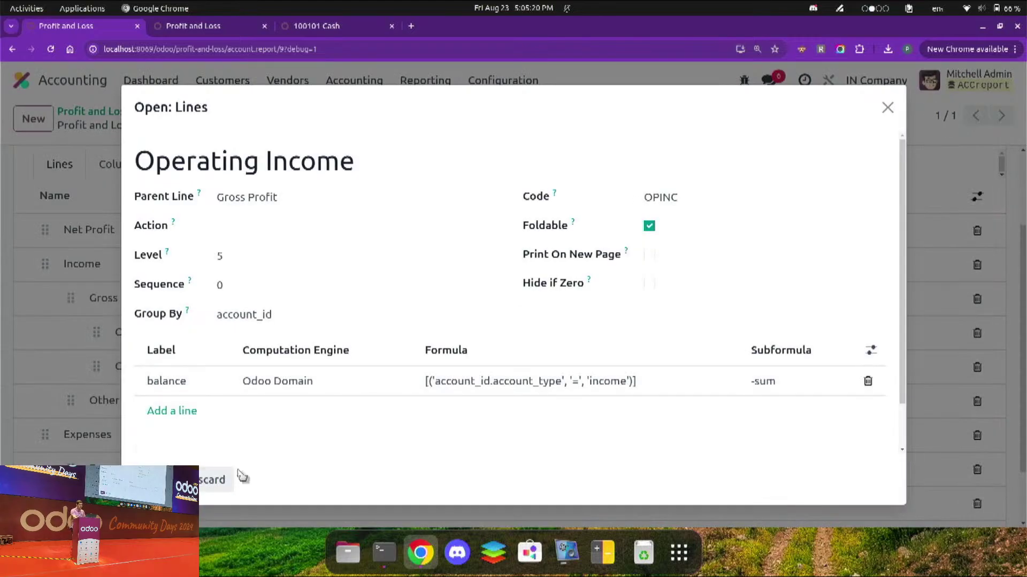
left_click(209, 476)
left_click(184, 442)
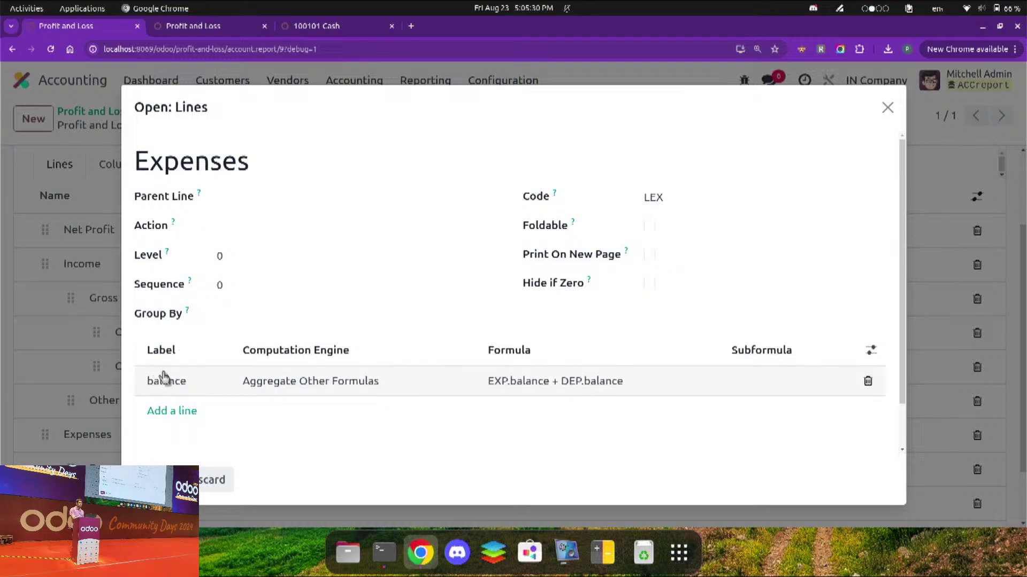
Step: Back in the second browser tab, begin the ratio expression's formula with (LEX.balance/
left_click(204, 29)
left_click(295, 335)
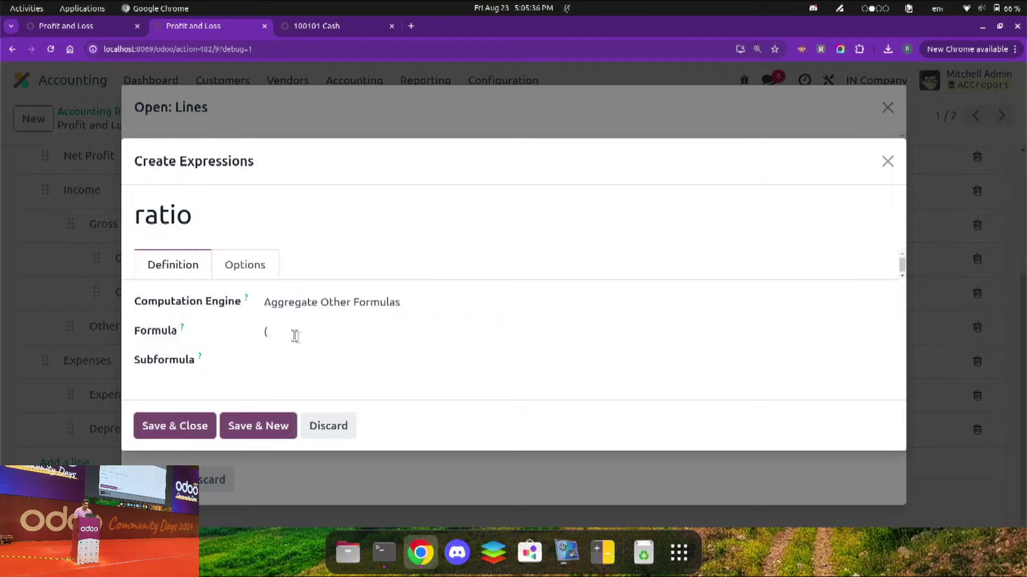
type("(LEX.balance")
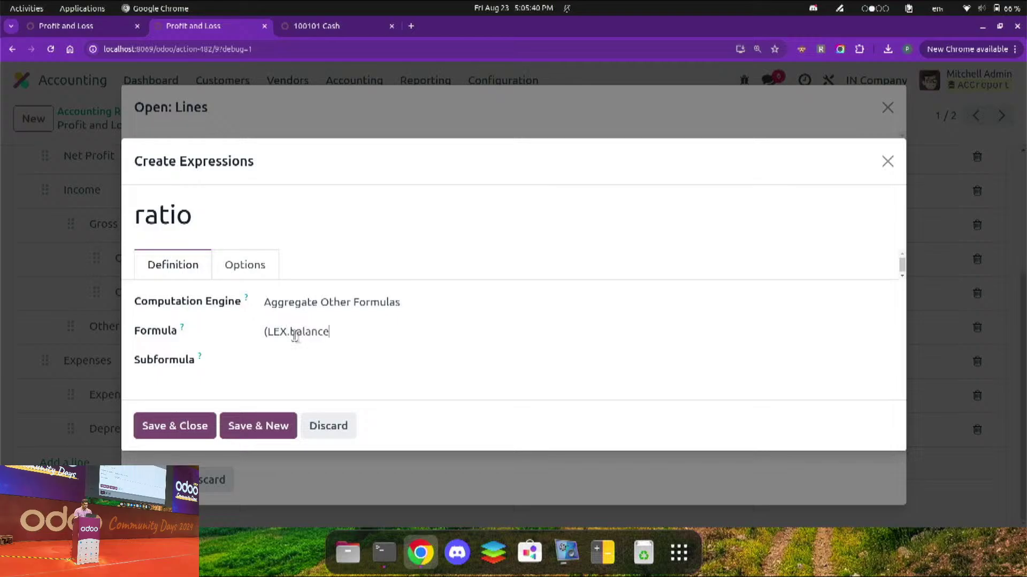
type(")")
Step: In the first browser tab, close the Expenses line and look up the Income line's code
left_click(112, 32)
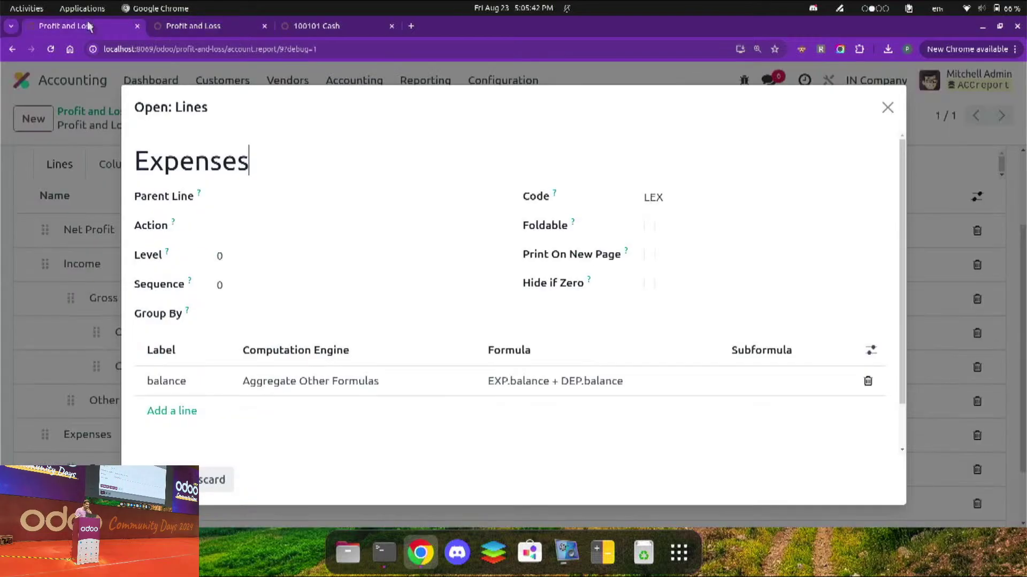
left_click(887, 108)
left_click(80, 273)
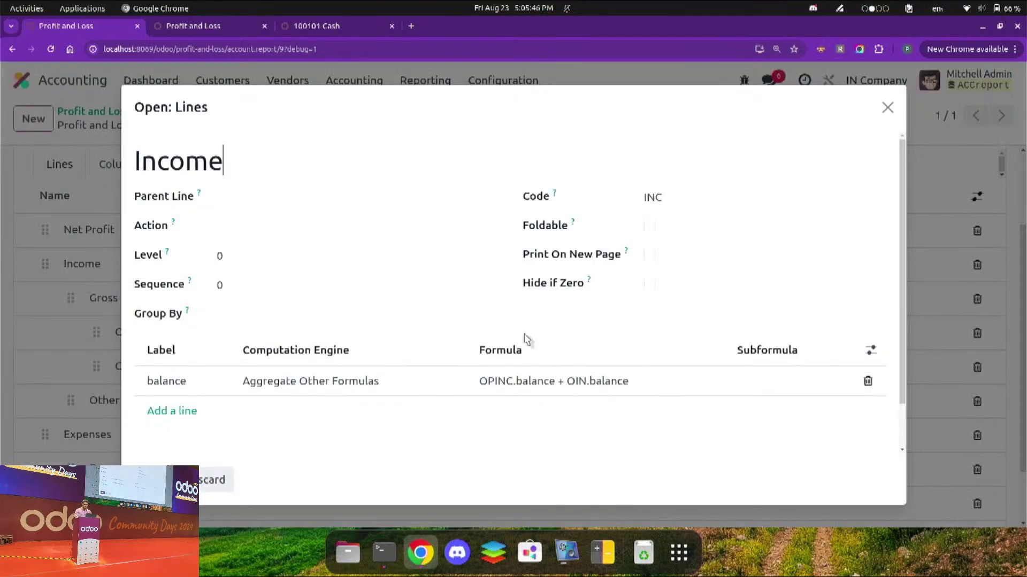
Step: Complete the ratio formula as (LEX.balance/INC.balance)*100 in the second browser tab, and save the expression, the Expenses line and the report
left_click(193, 25)
type("INC")
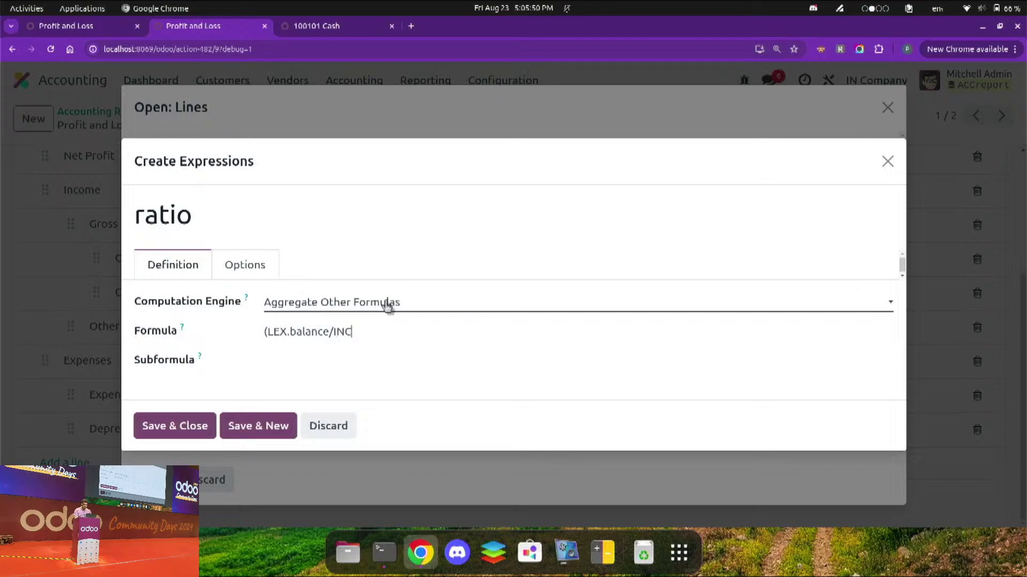
type(".balance")
type(")*100")
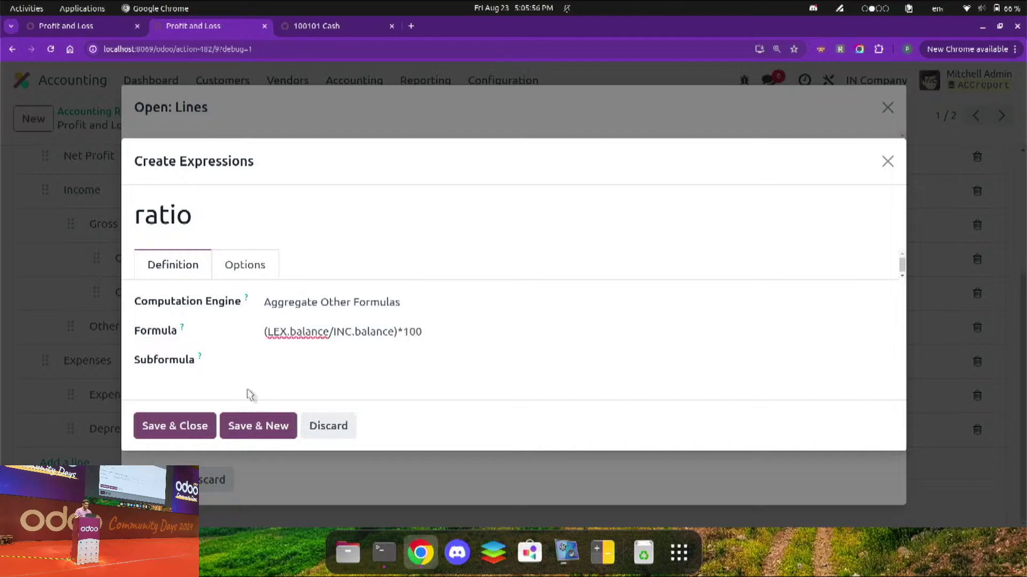
left_click(175, 425)
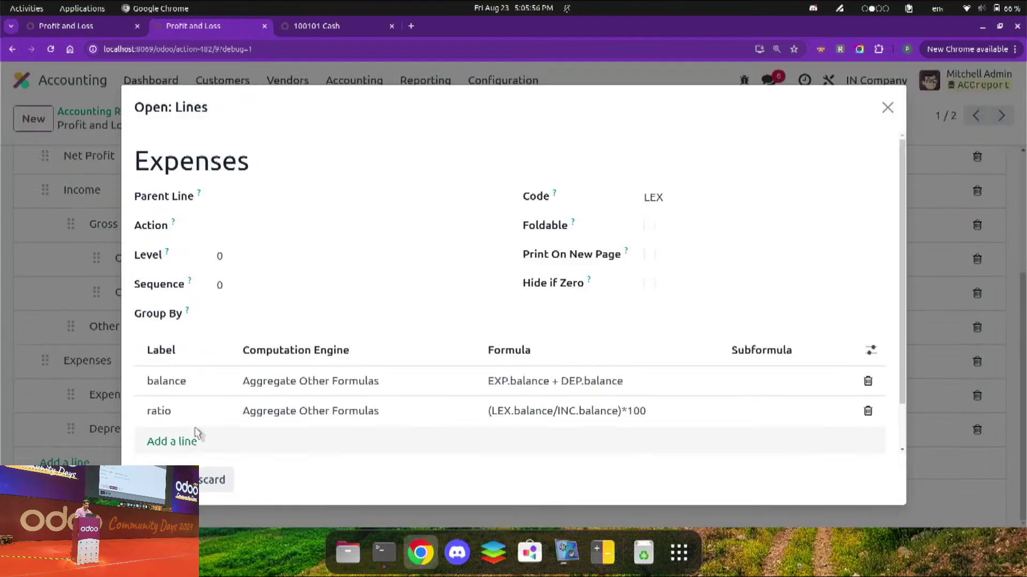
left_click(155, 468)
left_click(166, 124)
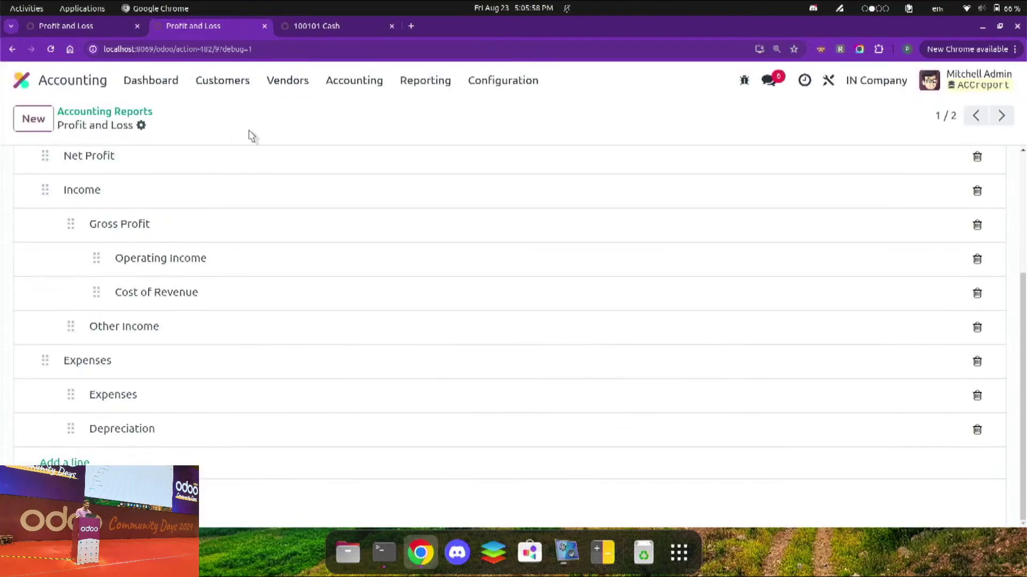
Step: Close the Income line in the first browser tab and return to the Profit and Loss report to check the Expenses ratio
left_click(70, 26)
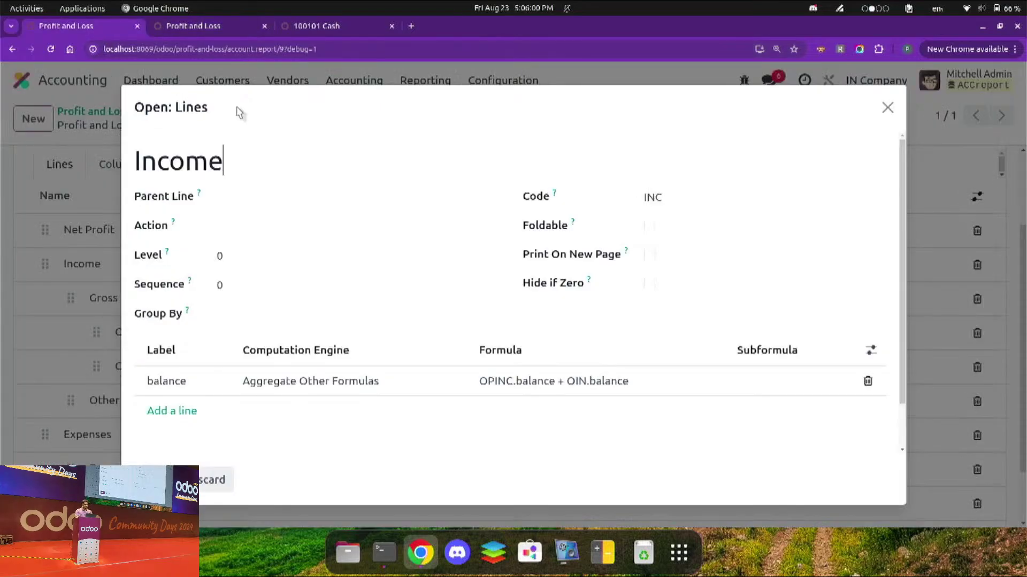
key("Escape")
left_click(112, 111)
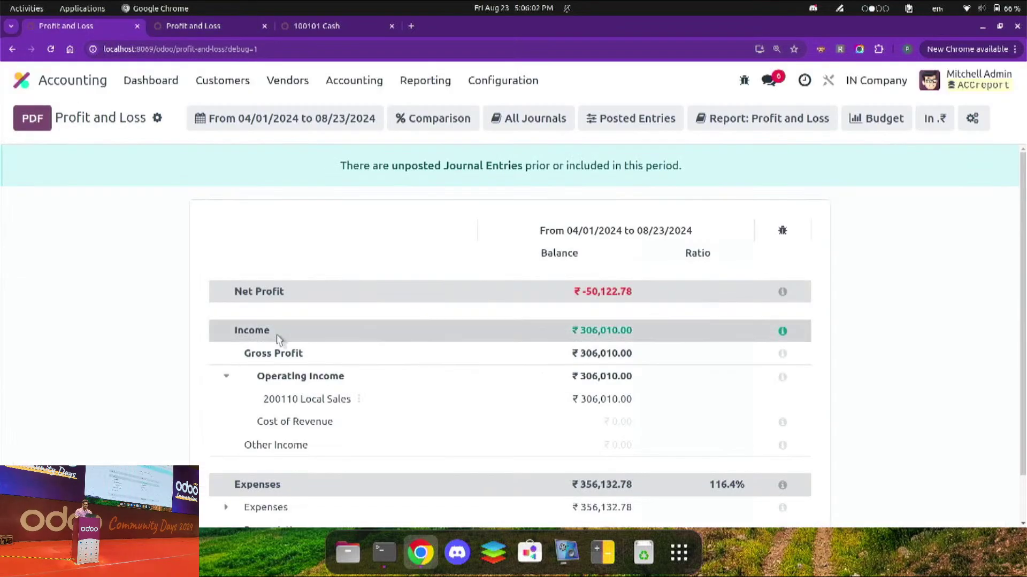
scroll(277, 342, "down", 1)
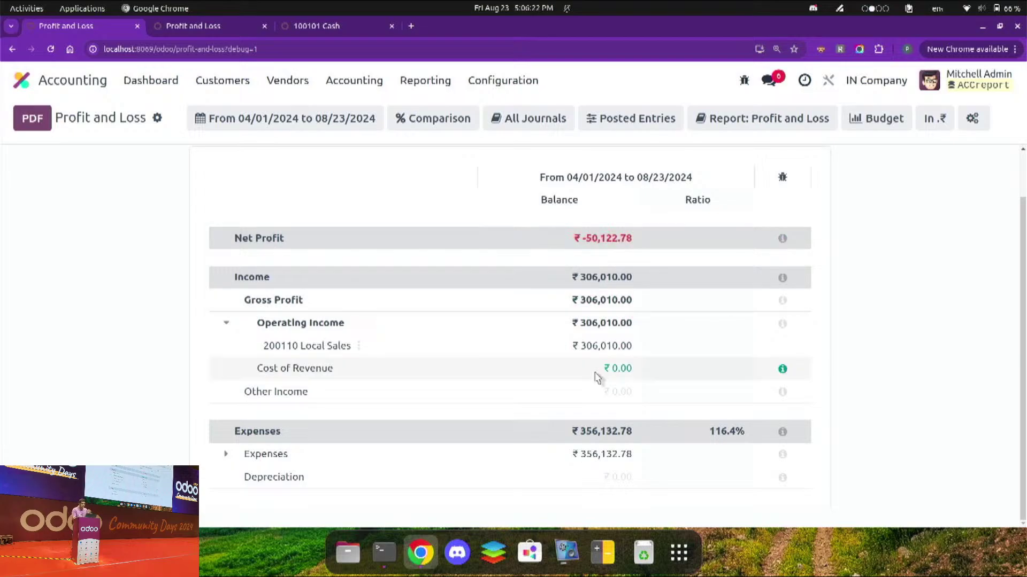
key("alt")
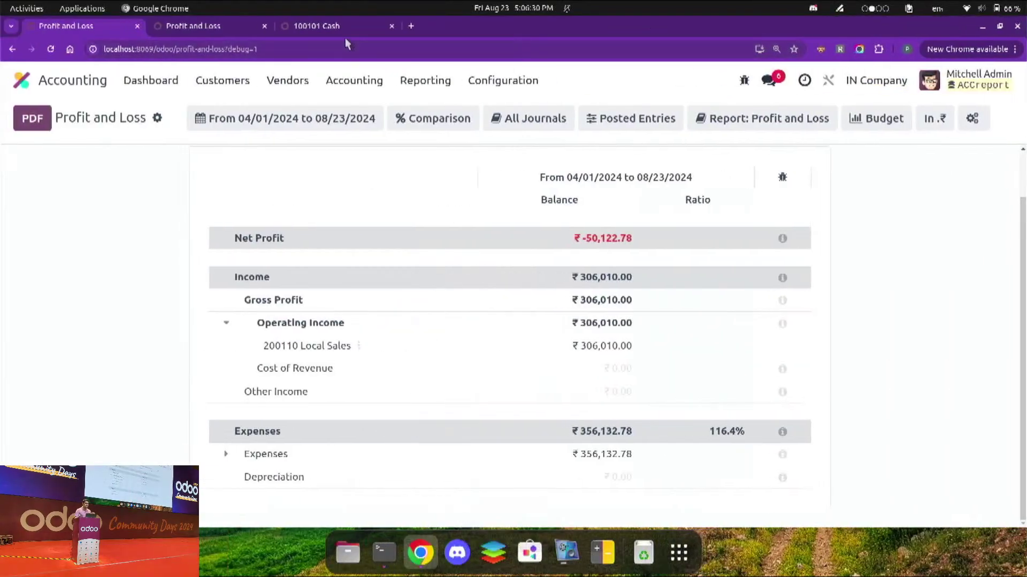
Step: View the option settings of the Profit and Loss configuration in the second browser tab
left_click(199, 28)
scroll(245, 202, "up", 3)
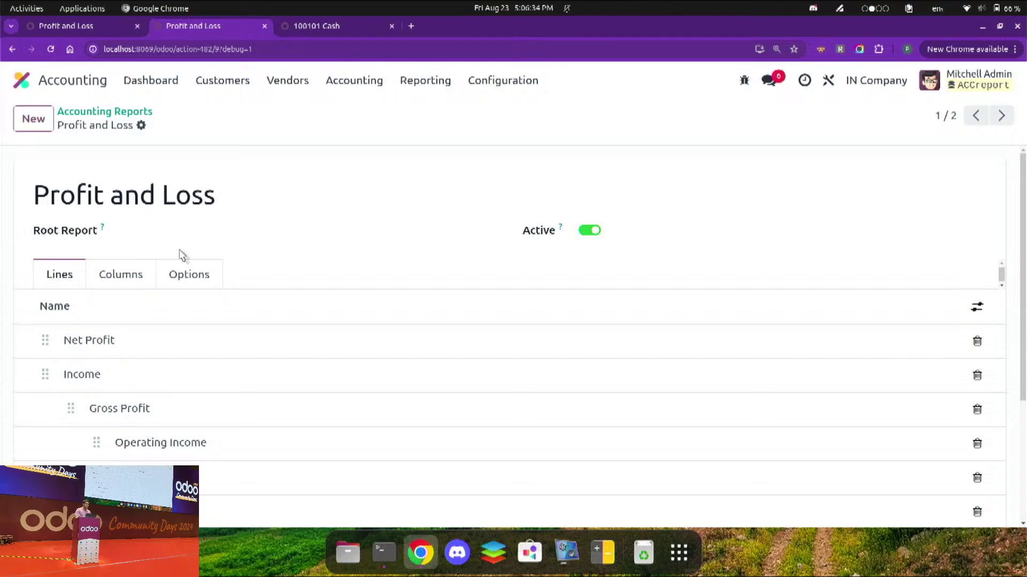
left_click(184, 283)
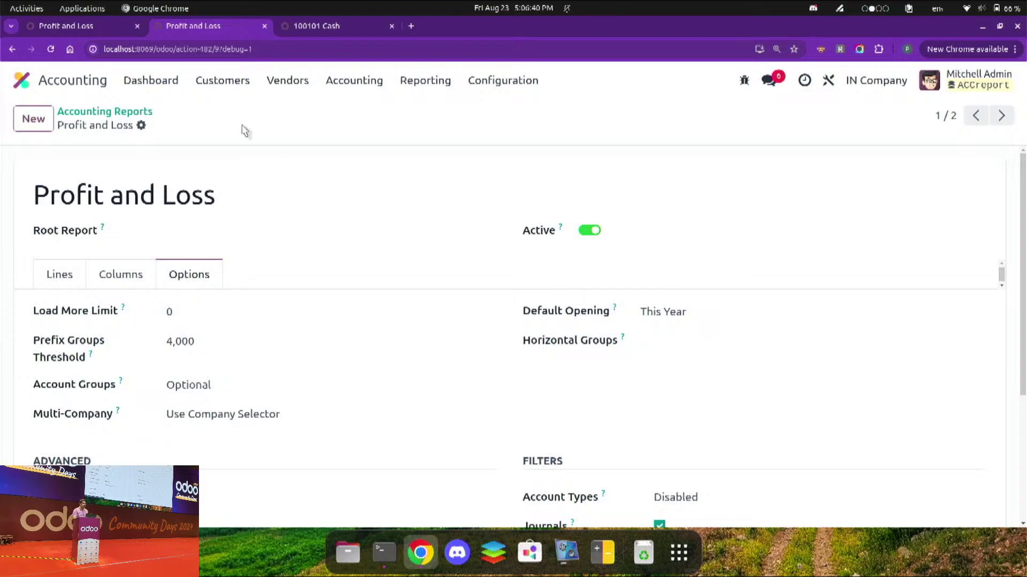
Step: In the first browser tab, open the Balance Sheet report and turn off its Split Horizontally option
left_click(89, 32)
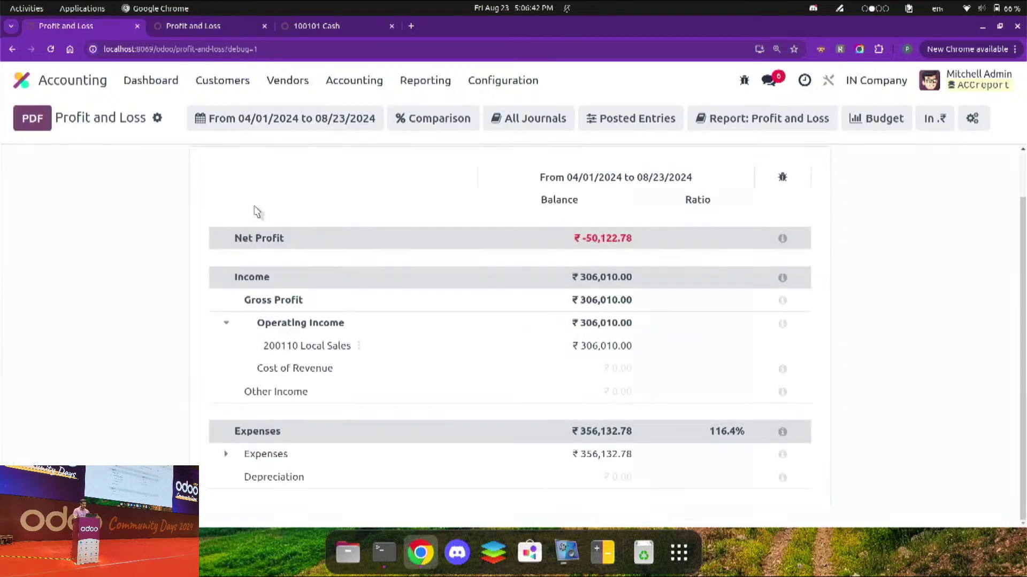
left_click(418, 87)
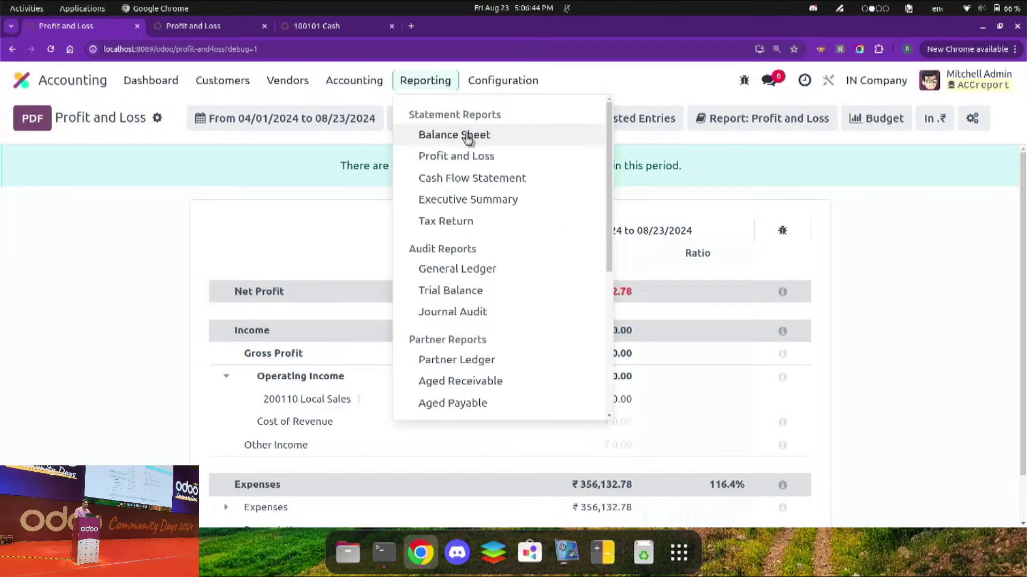
left_click(467, 137)
left_click(529, 117)
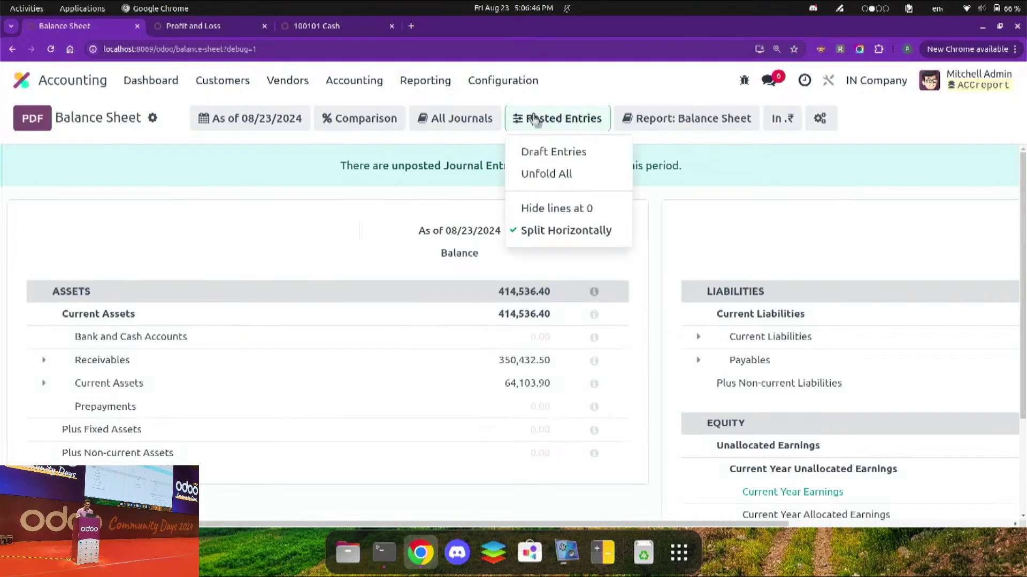
left_click(562, 233)
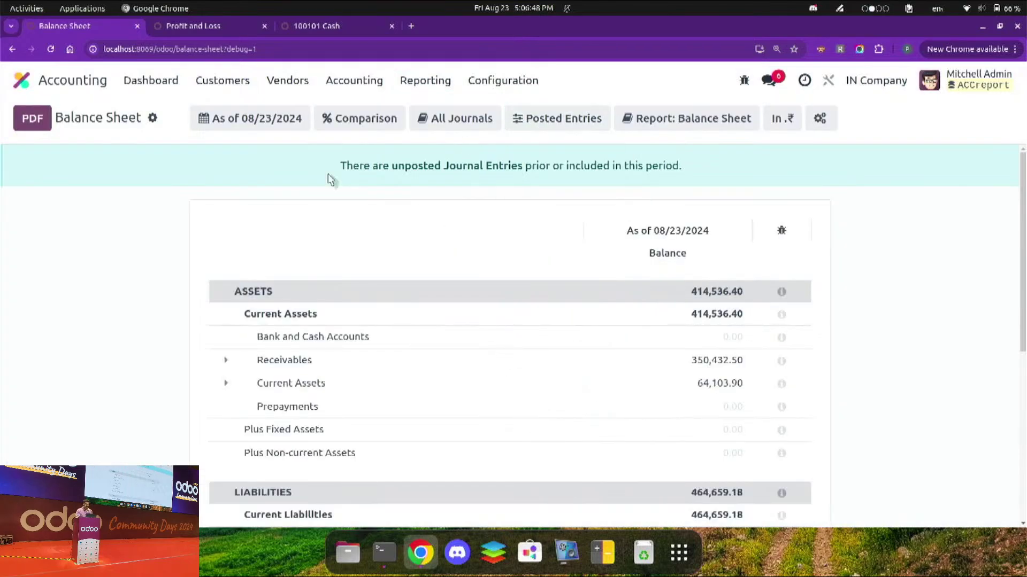
Step: In the second browser tab, search the Accounting Reports by name for "balan" and open the Balance Sheet configuration's options
left_click(228, 28)
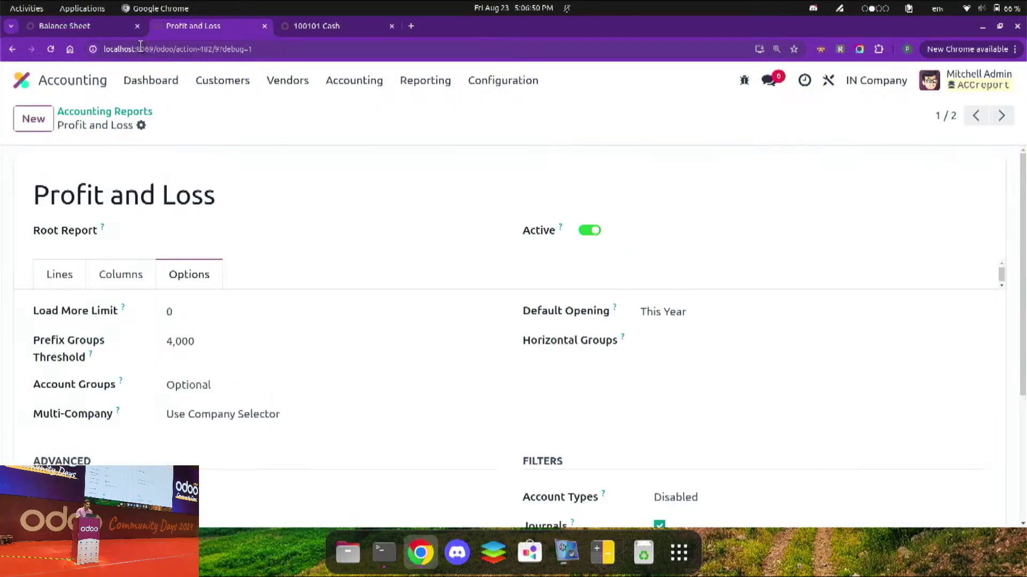
left_click(131, 112)
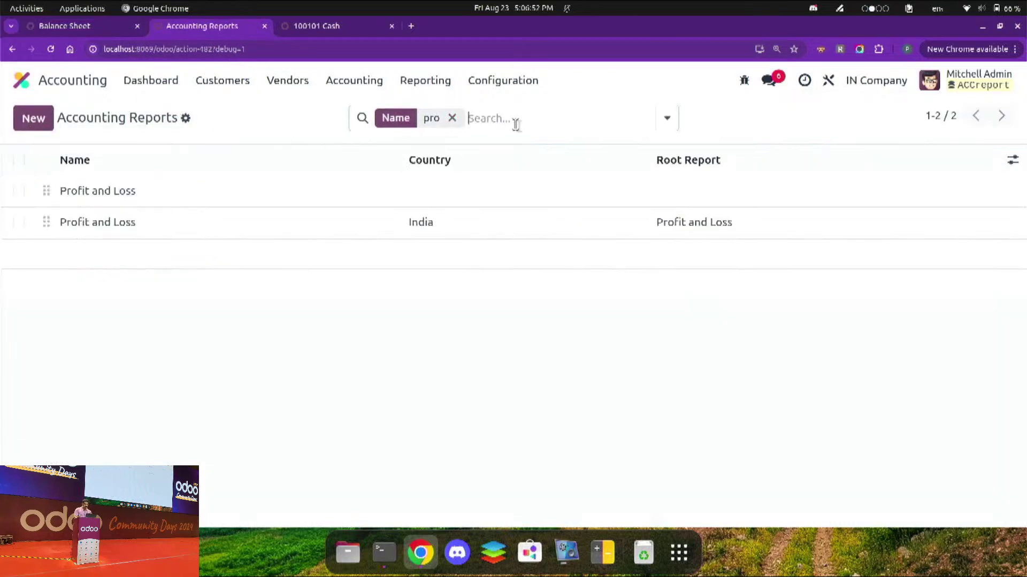
key("BackSpace")
type("balan")
key("Return")
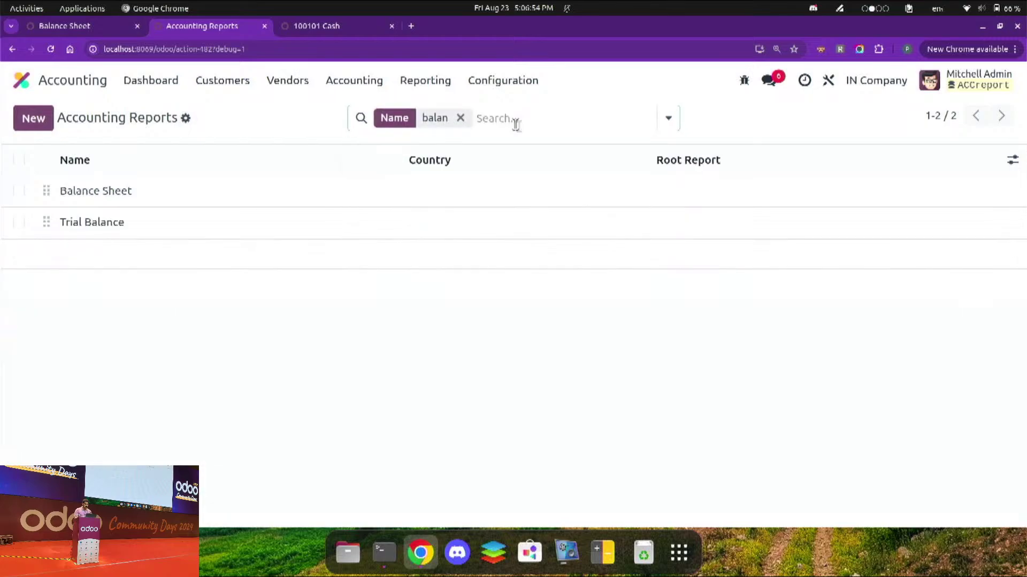
left_click(272, 204)
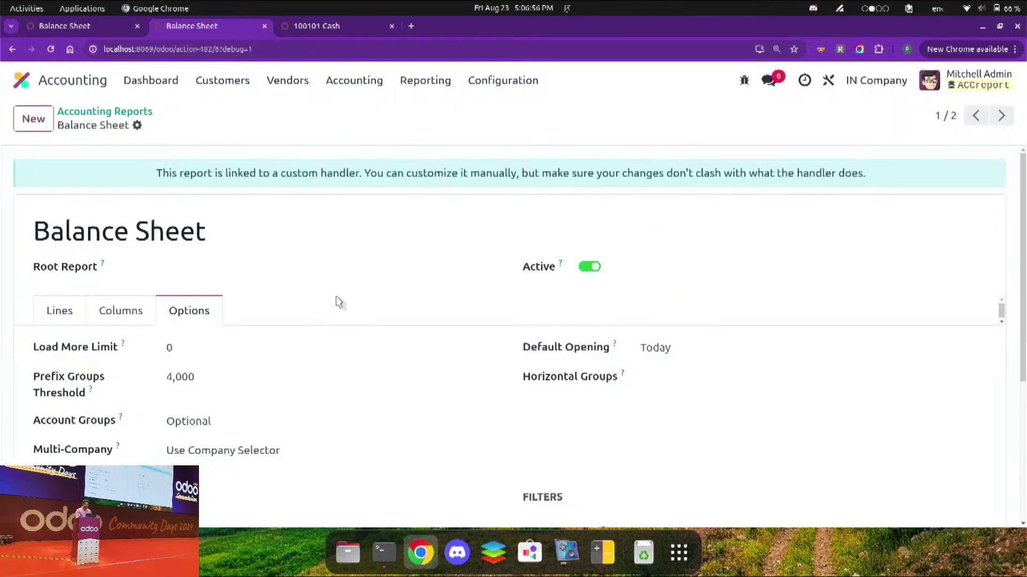
scroll(338, 300, "down", 1)
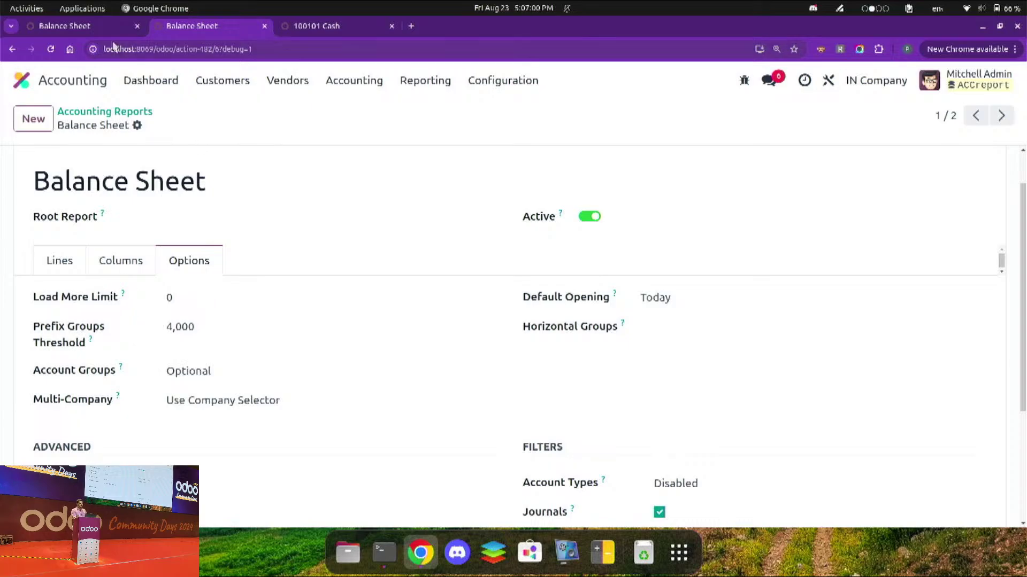
Step: Return to the Balance Sheet report and unfold the Current Liabilities line under Liabilities to list its accounts
left_click(101, 26)
scroll(298, 364, "down", 4)
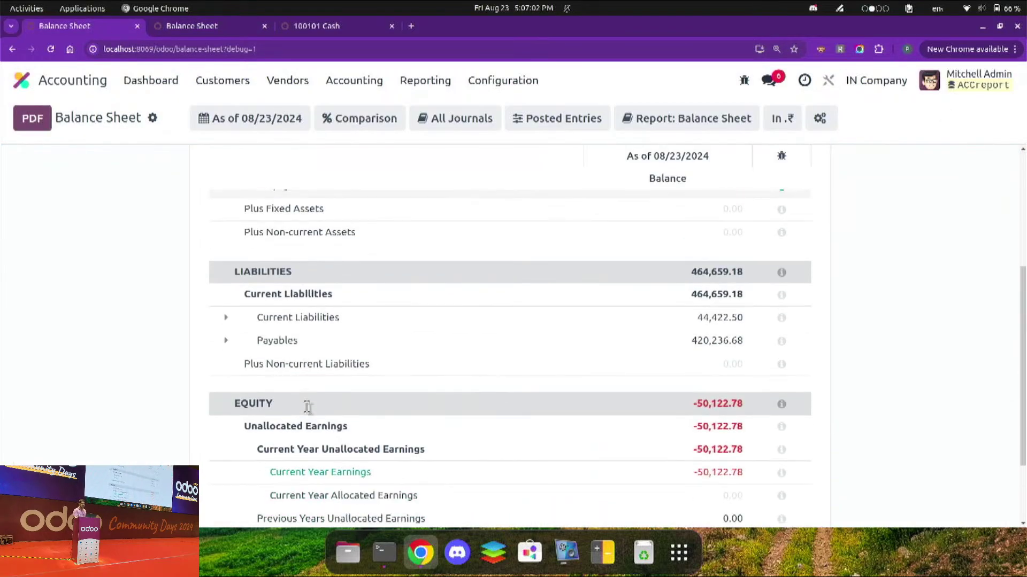
left_click(287, 319)
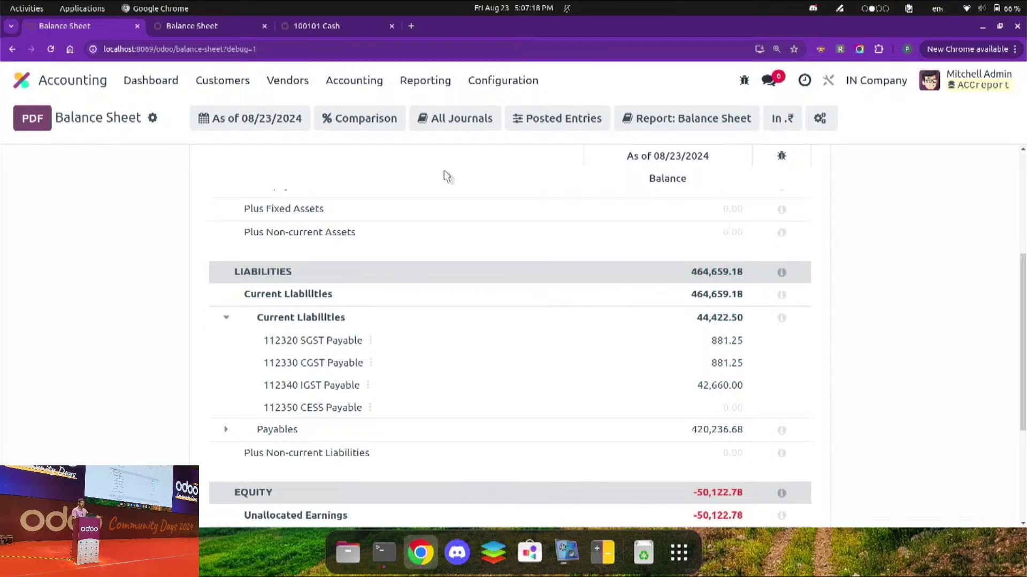
Step: In the second browser tab, set the Balance Sheet's Load More Limit to 3, save, and check the report in the first tab
left_click(222, 26)
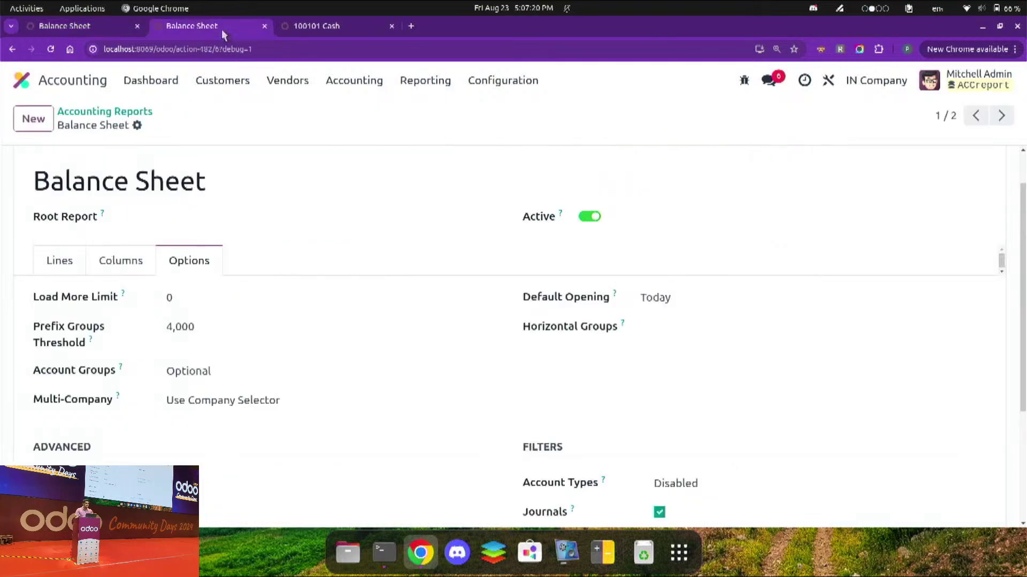
double_click(196, 297)
type("3")
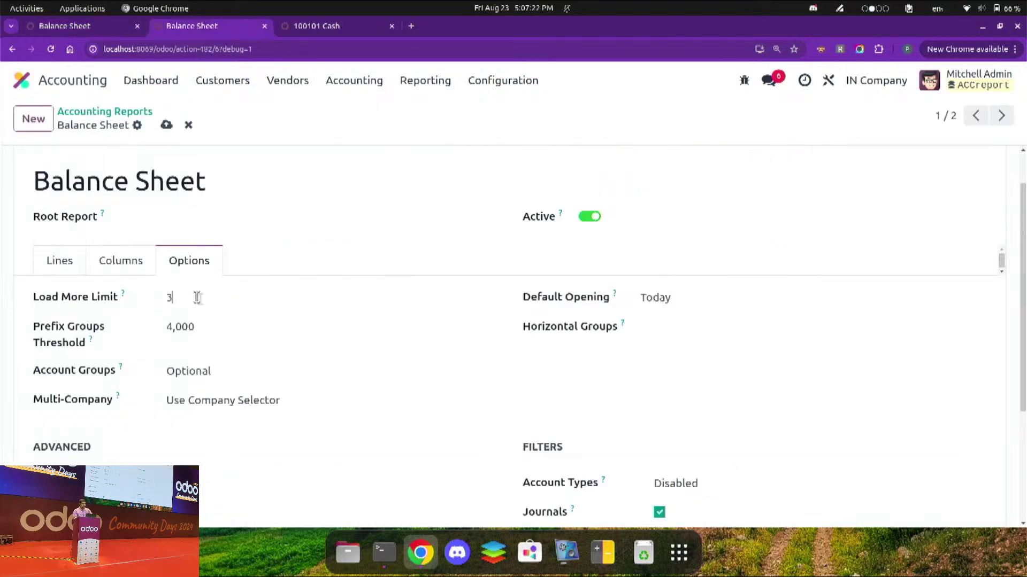
left_click(164, 124)
left_click(118, 26)
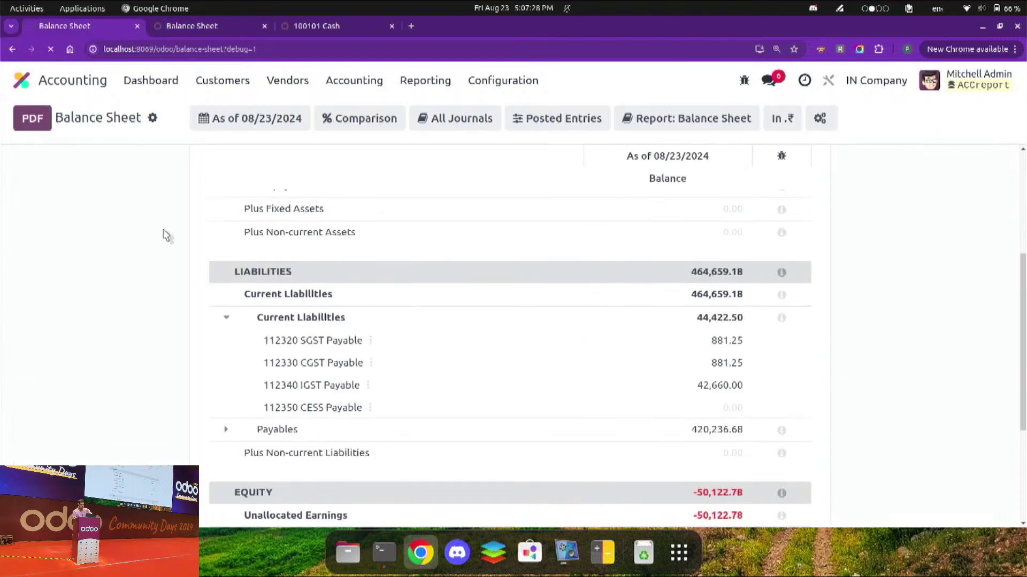
scroll(465, 428, "down", 6)
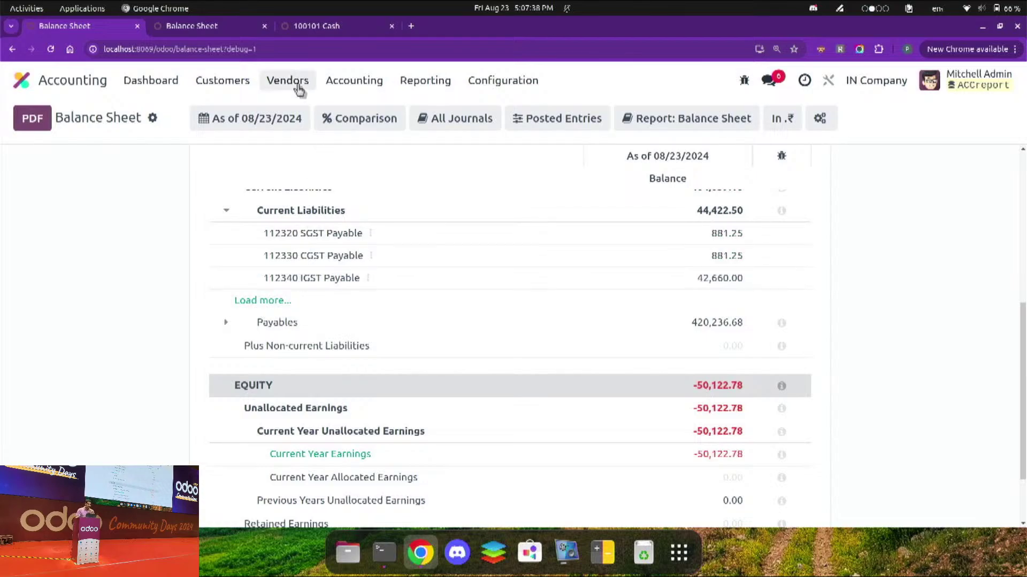
Step: Compare the Balance Sheet's configured options with the report's date, comparison, journal, entries, report variant and currency unit filters
left_click(218, 30)
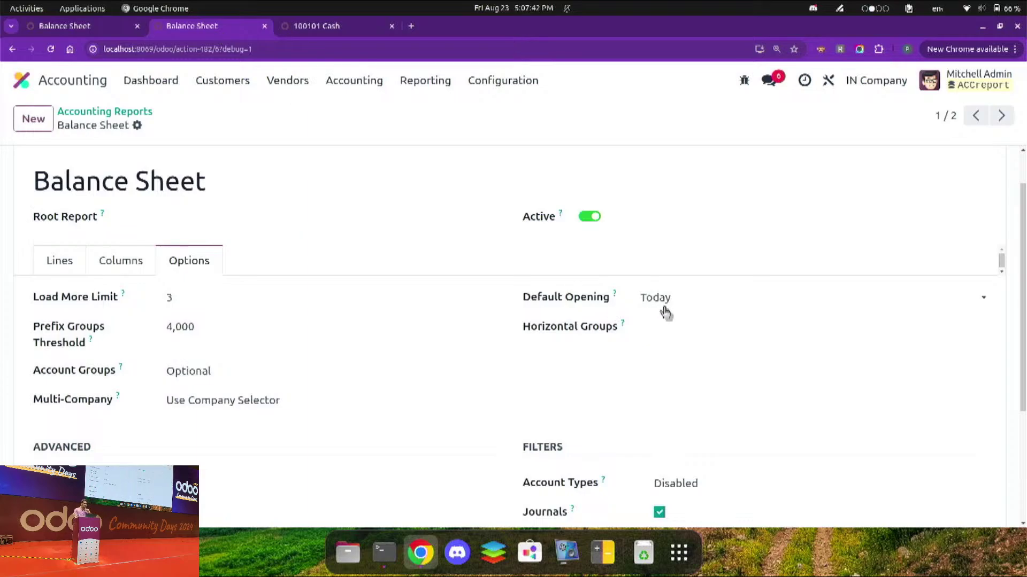
scroll(665, 313, "down", 3)
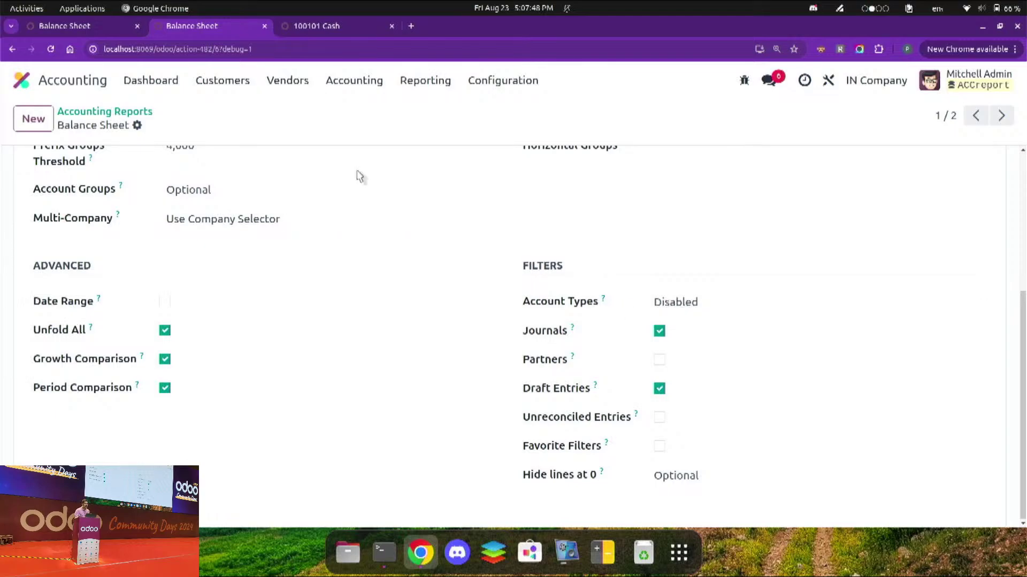
left_click(100, 31)
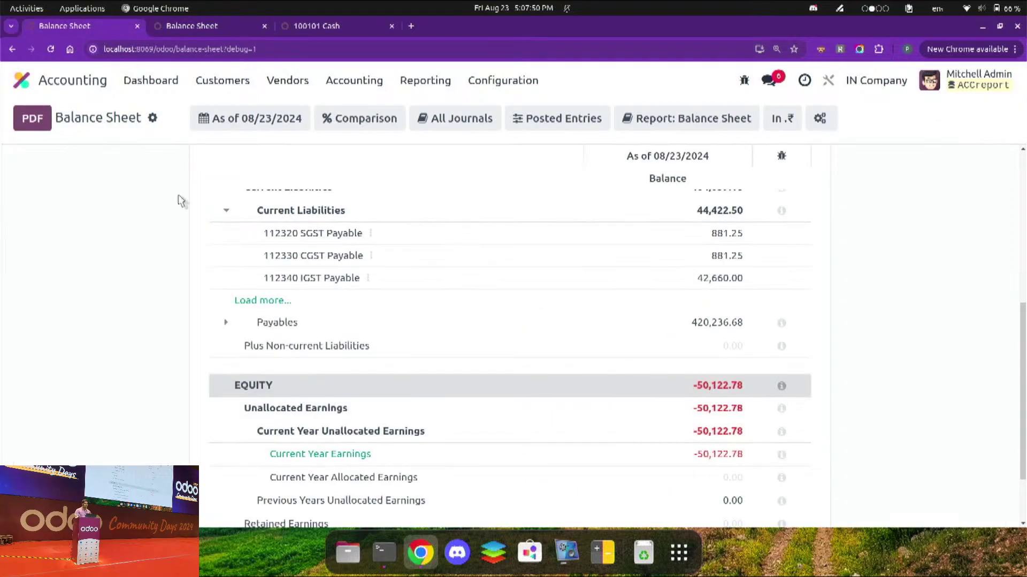
scroll(183, 259, "up", 6)
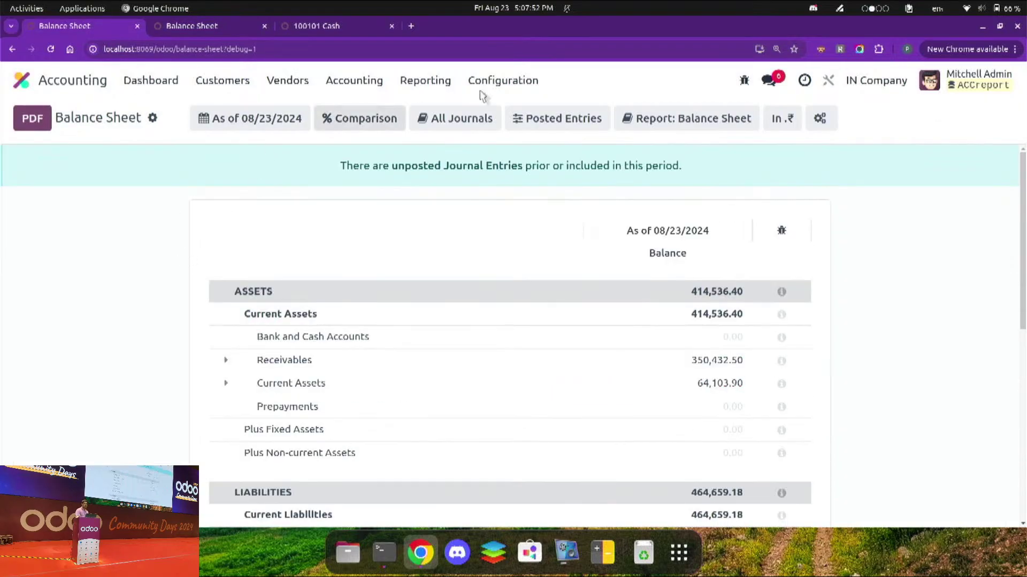
left_click(220, 116)
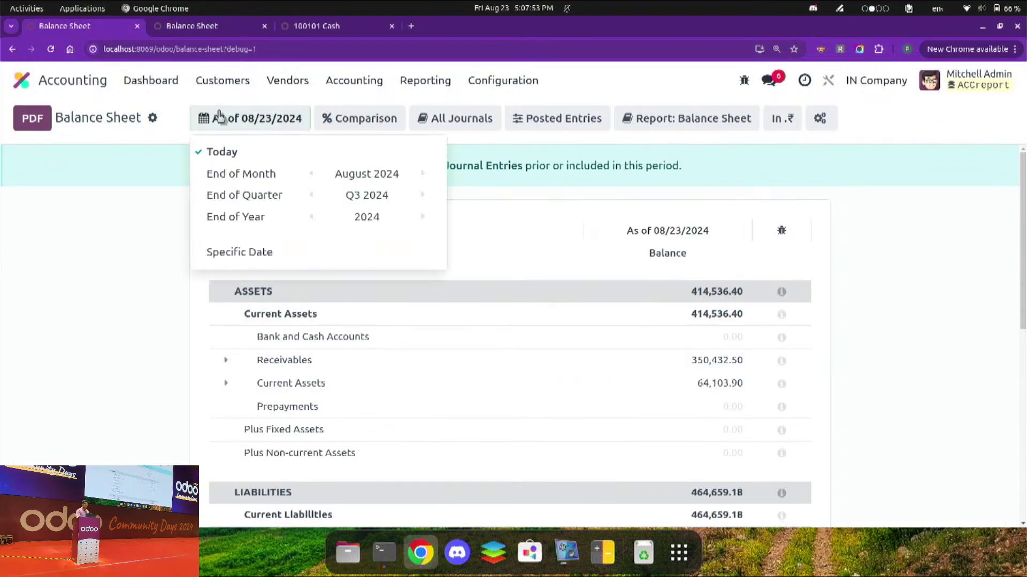
left_click(357, 119)
left_click(450, 127)
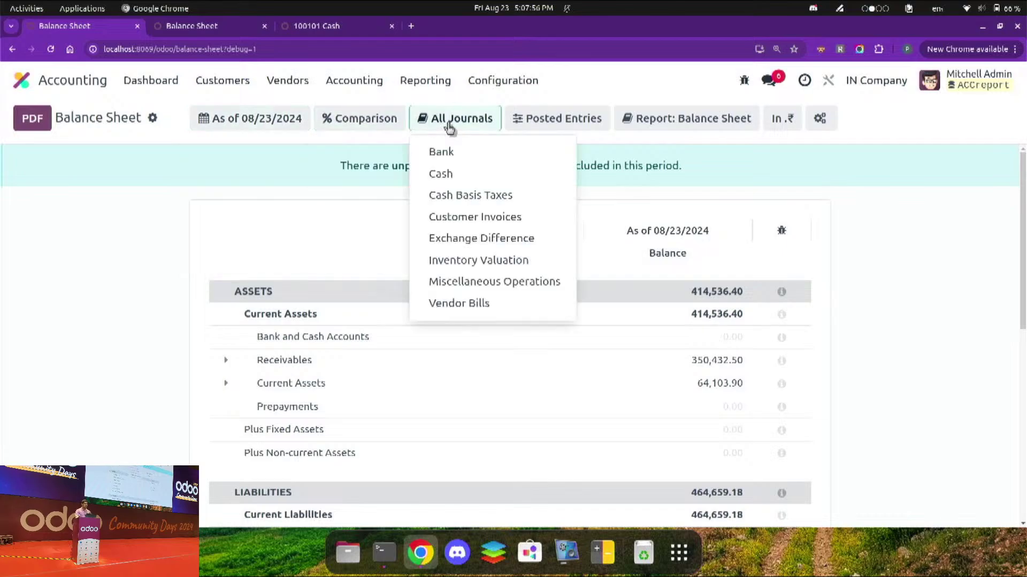
left_click(557, 121)
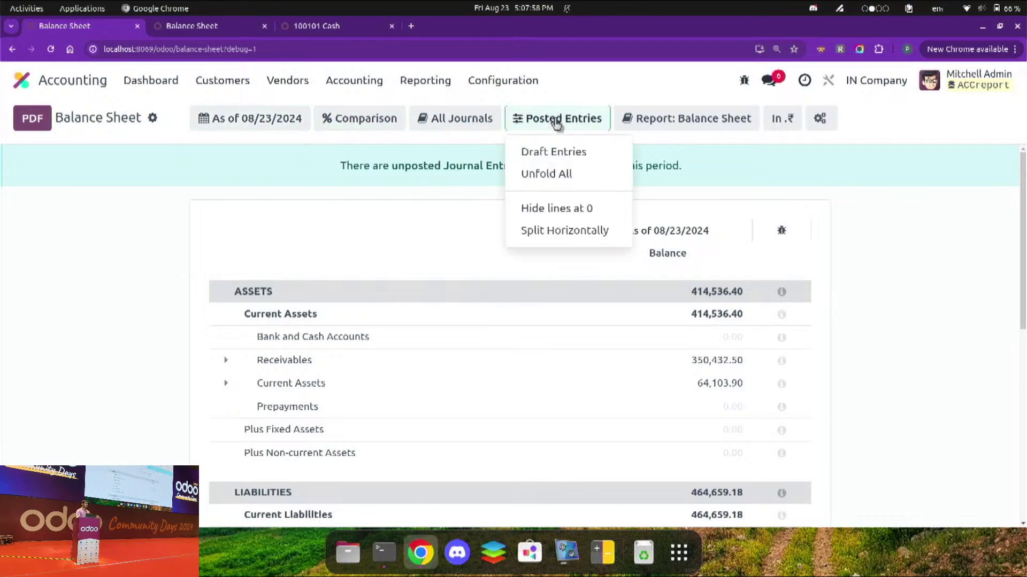
left_click(707, 122)
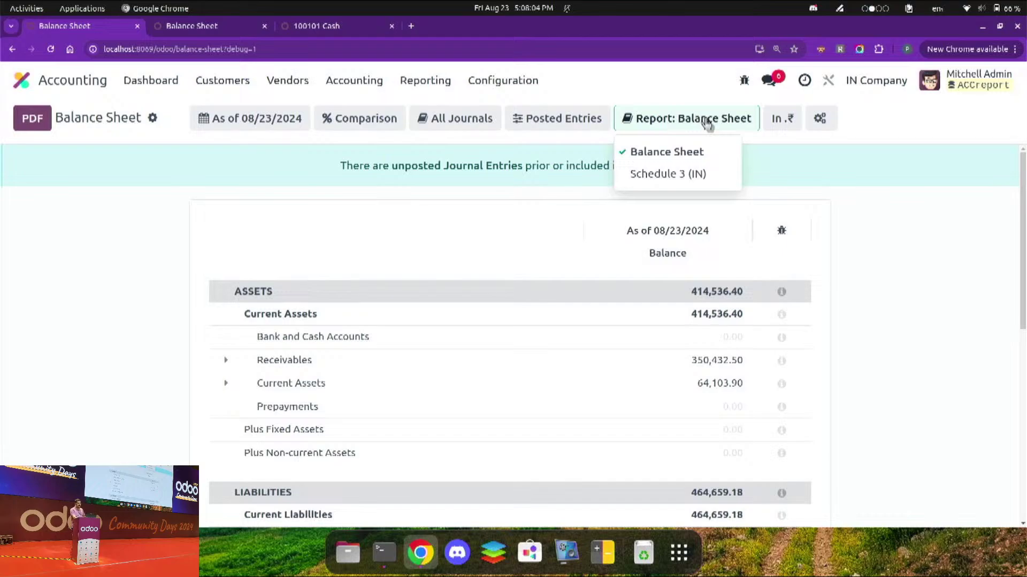
left_click(779, 124)
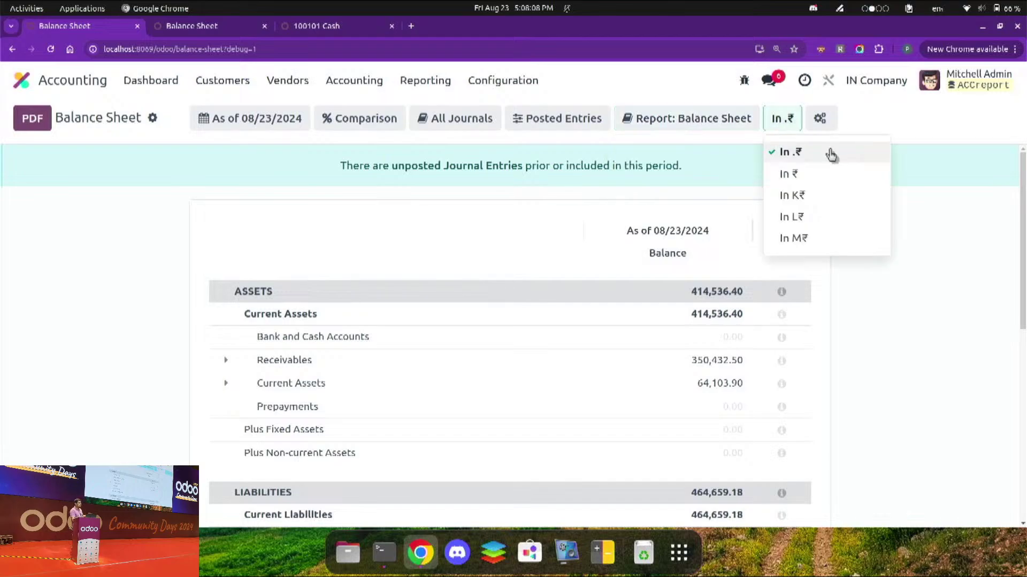
left_click(865, 127)
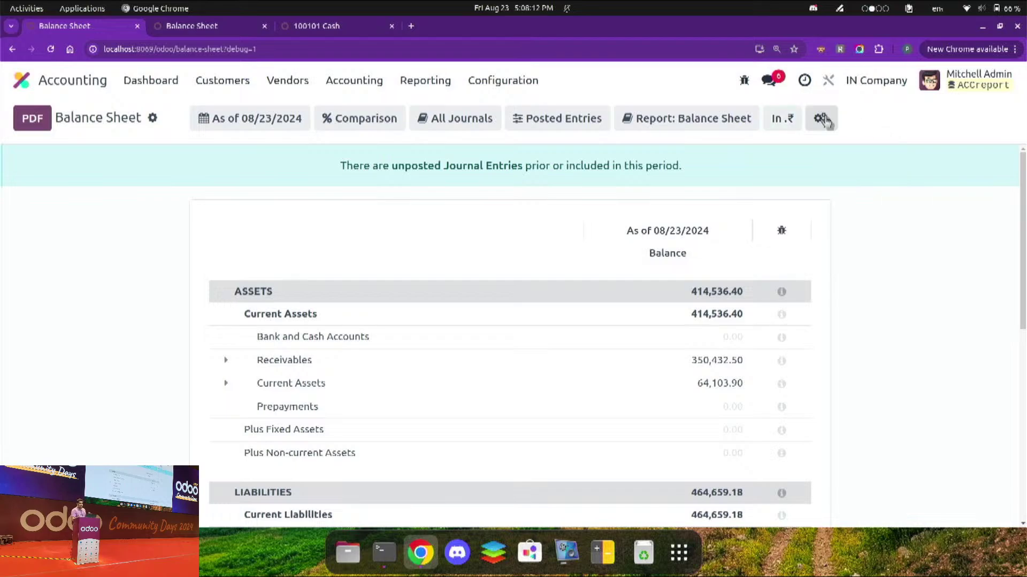
Step: Enable the Partners filter in the Balance Sheet configuration, save it, and view the Partners filter in the report
left_click(821, 118)
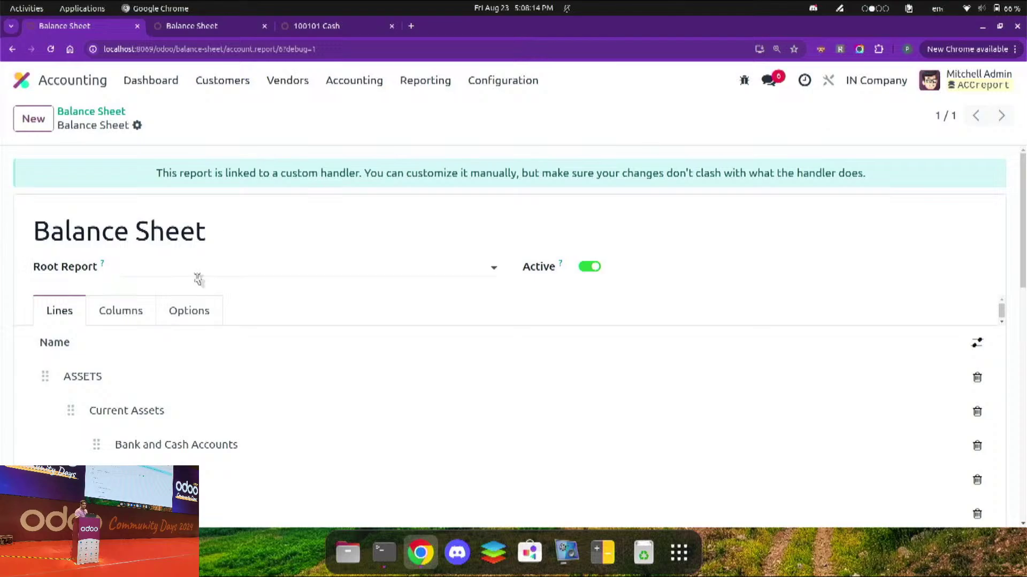
left_click(198, 309)
scroll(340, 333, "down", 4)
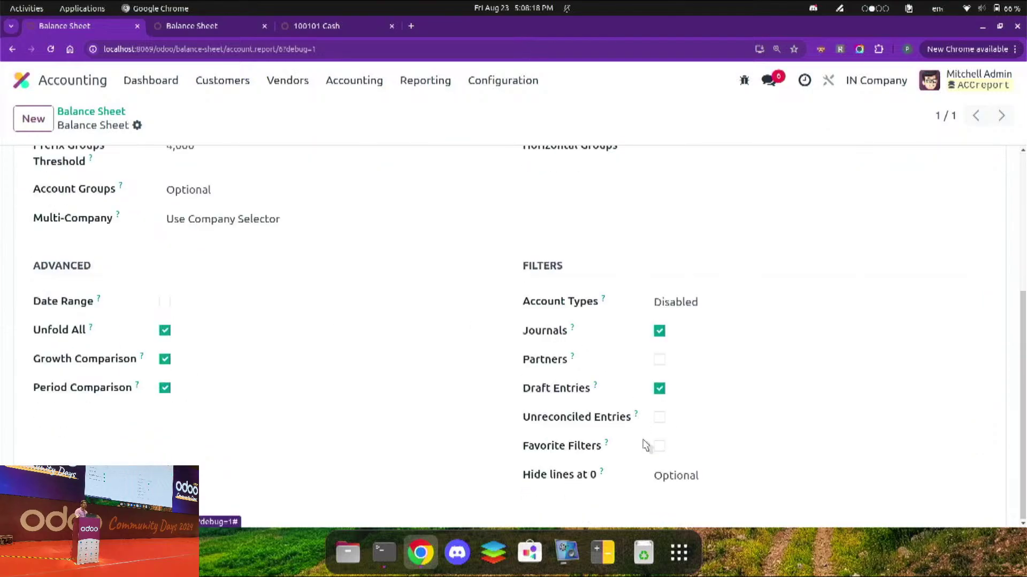
left_click(660, 360)
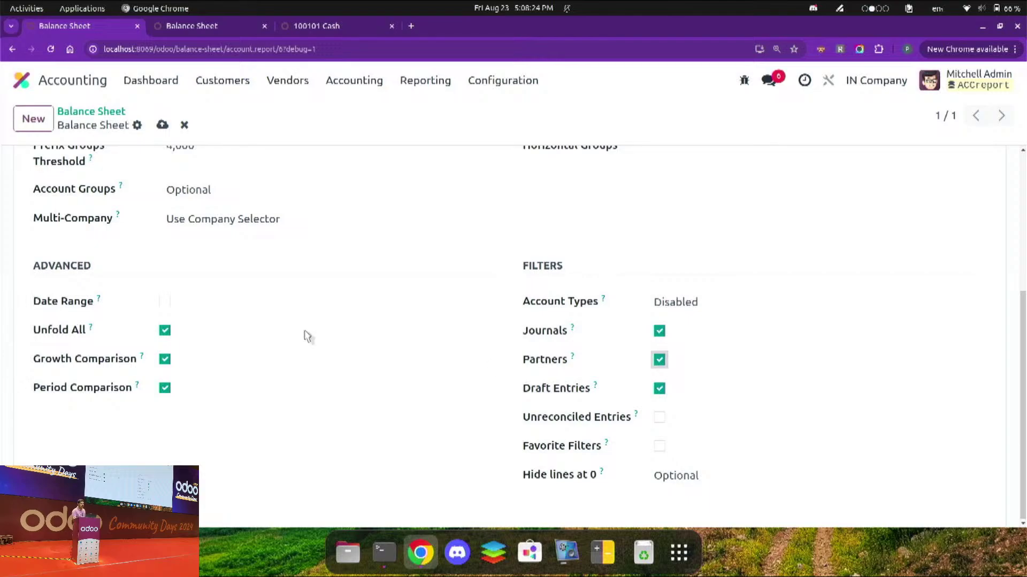
left_click(162, 125)
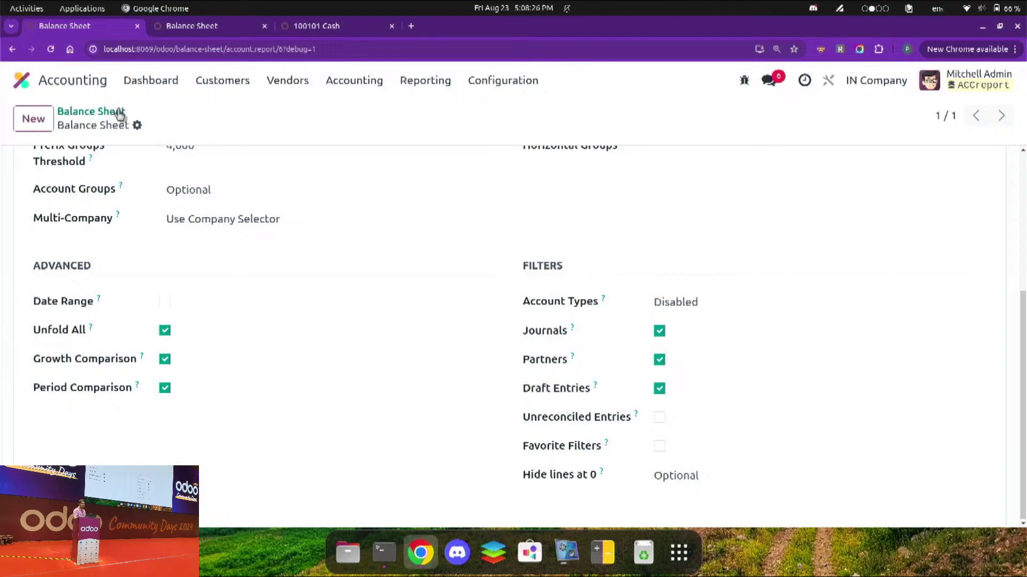
left_click(121, 111)
left_click(543, 121)
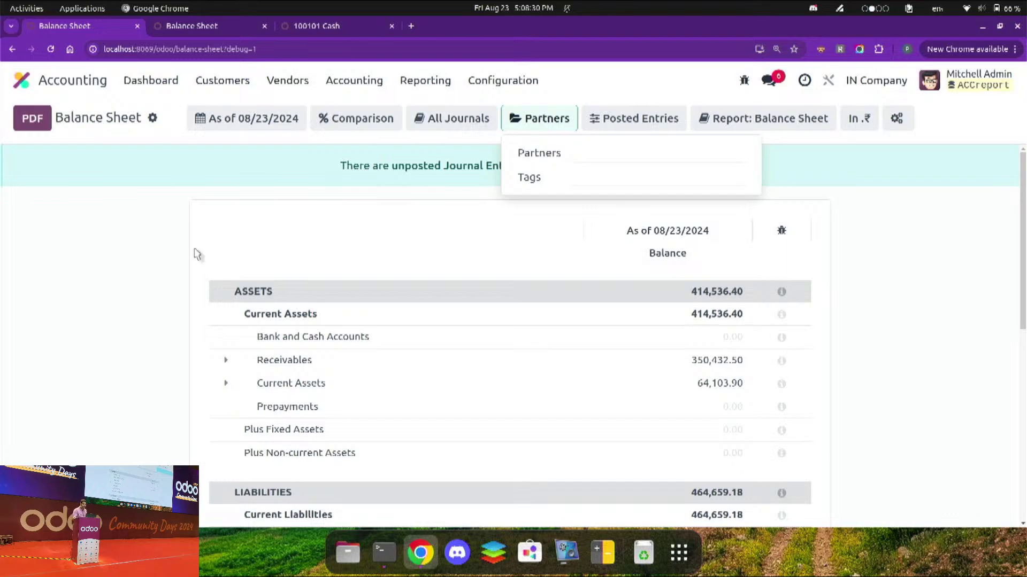
left_click(172, 270)
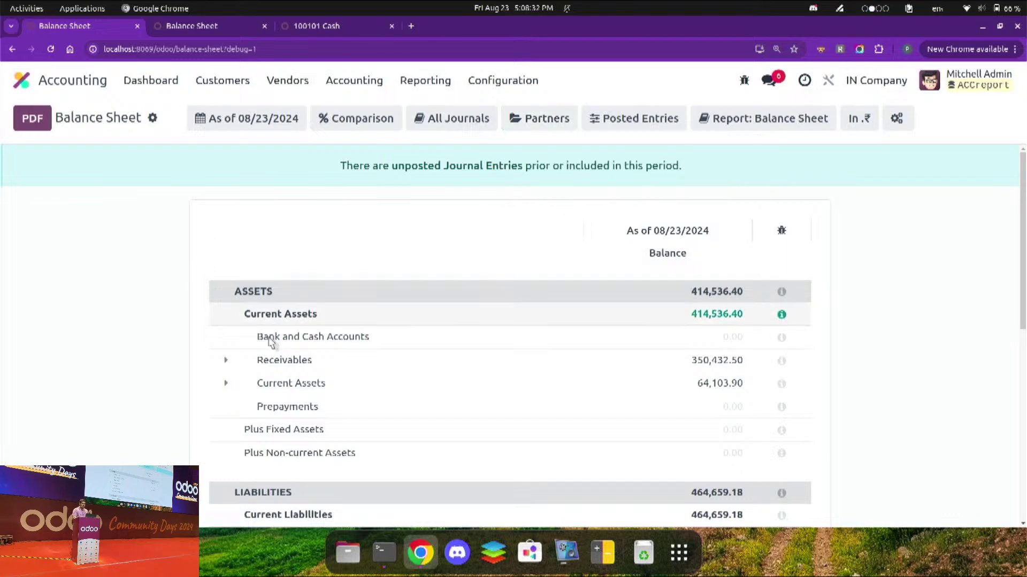
Step: Unfold the Receivables line under Current Assets and inspect its 100400 Debtors account
left_click(268, 359)
left_click(300, 383)
left_click(315, 380)
left_click(488, 81)
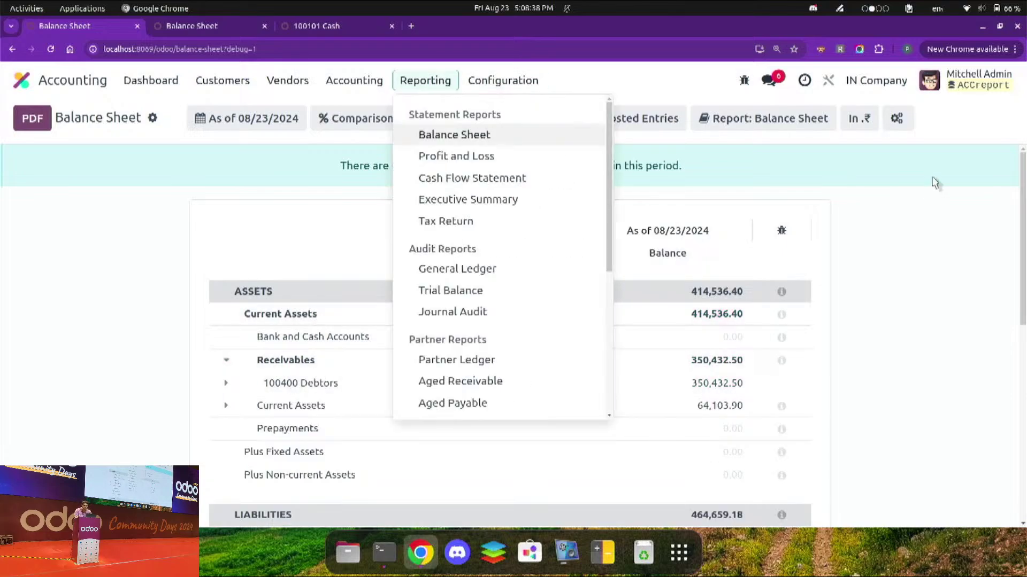
Step: In the Balance Sheet configuration, set the Receivables line's Group By to account_id only and save the report
left_click(904, 128)
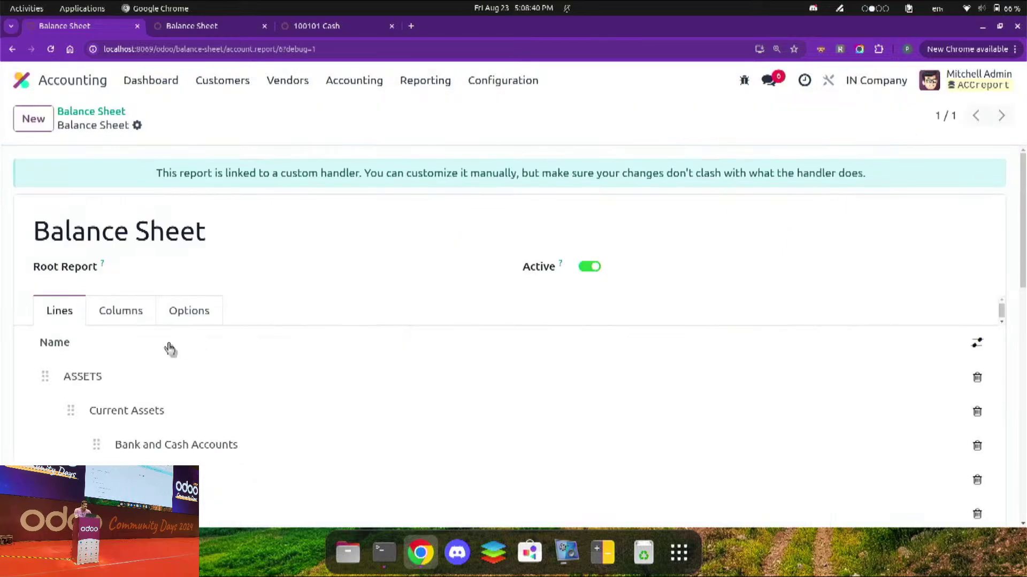
scroll(275, 360, "down", 2)
left_click(223, 406)
left_click(276, 314)
key("shift+End")
key("BackSpace")
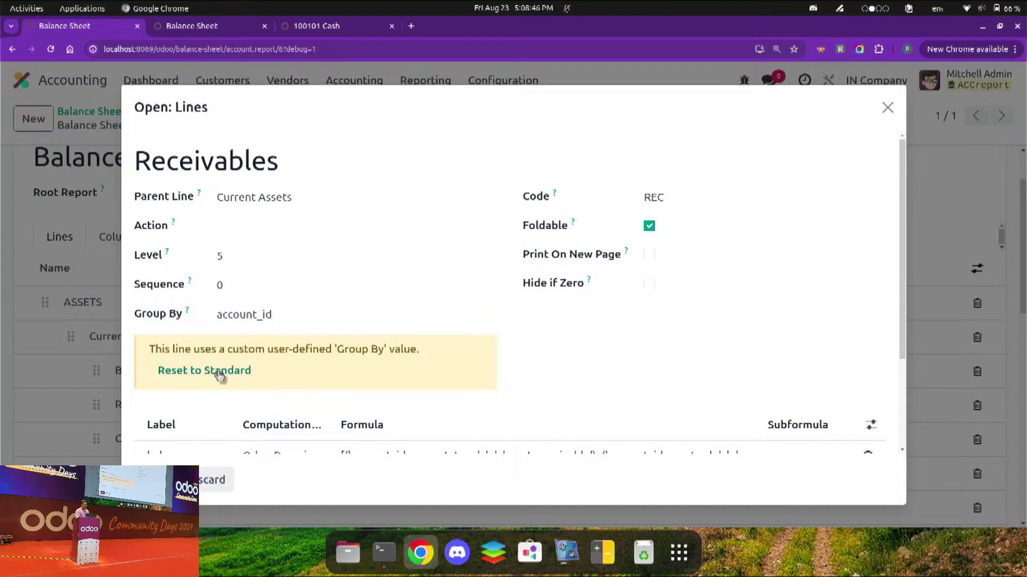
scroll(207, 382, "down", 2)
left_click(156, 479)
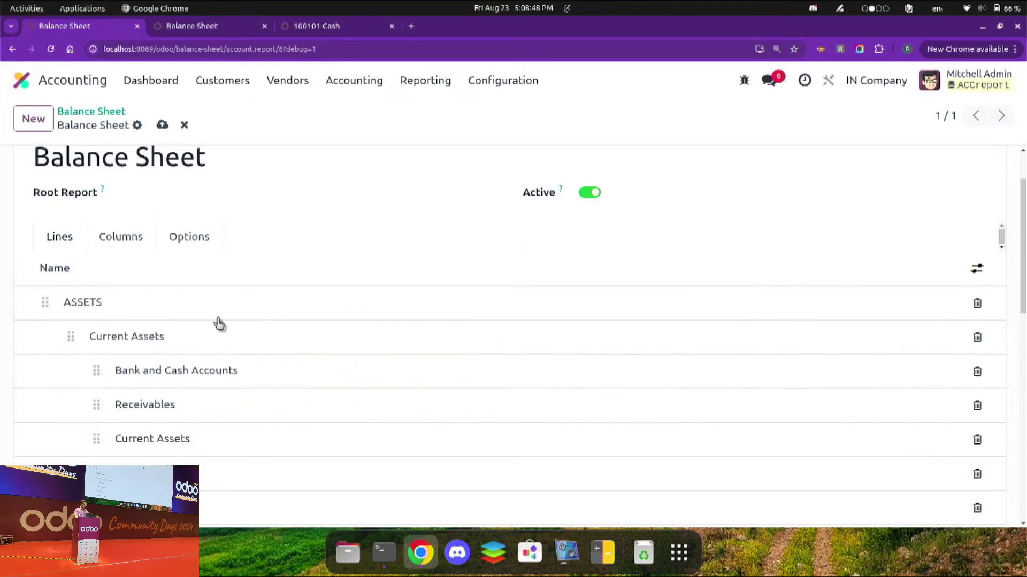
left_click(162, 124)
Step: In the second browser tab, open the Balance Sheet report, turn off Split Horizontally and unfold the Receivables line
left_click(180, 25)
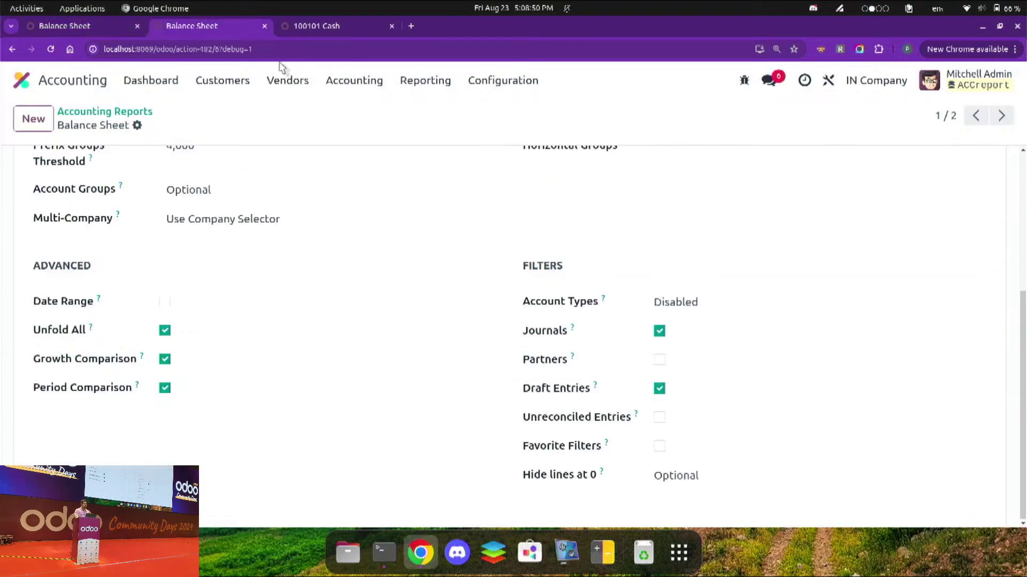
left_click(408, 85)
left_click(459, 137)
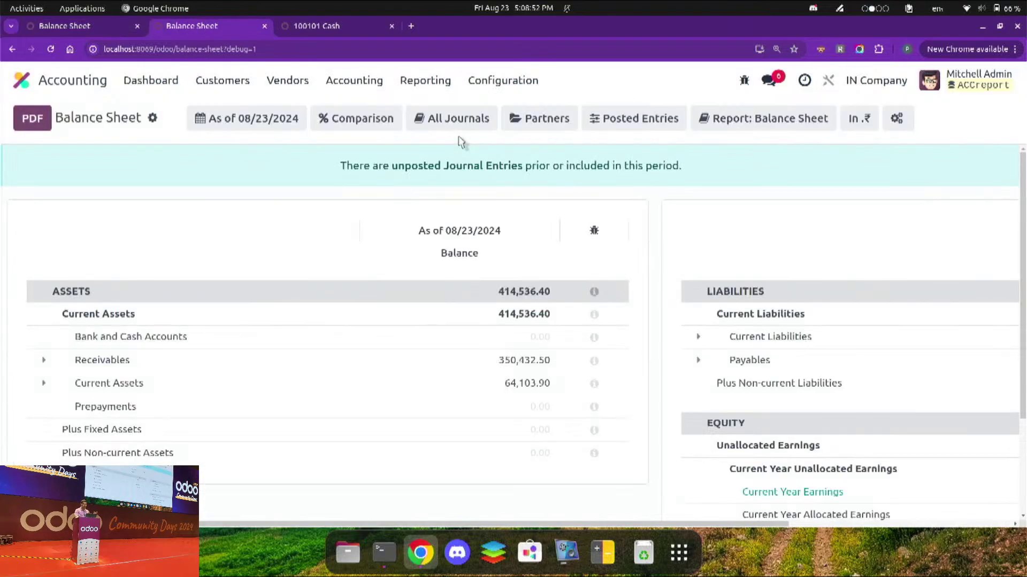
left_click(610, 119)
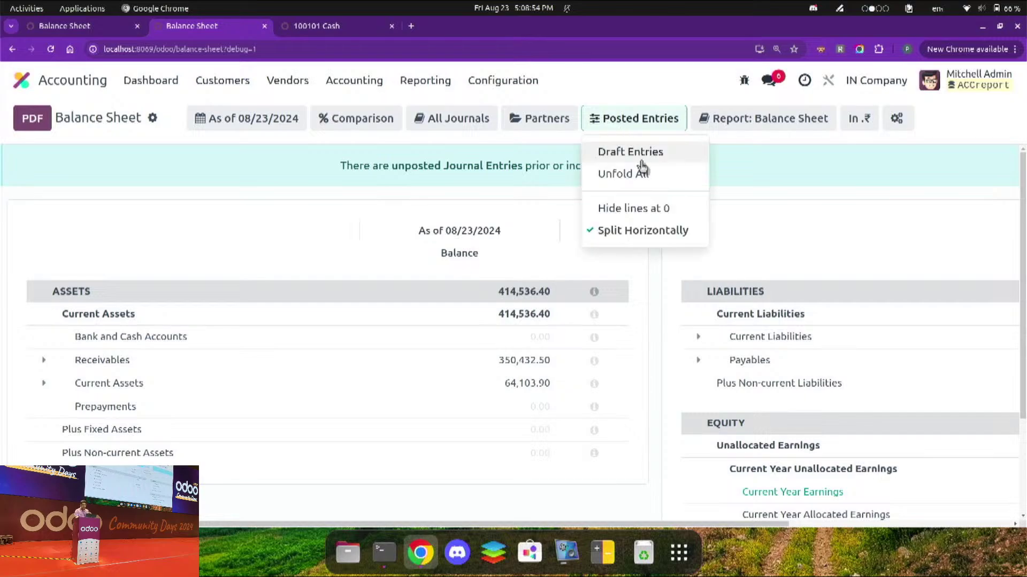
left_click(627, 231)
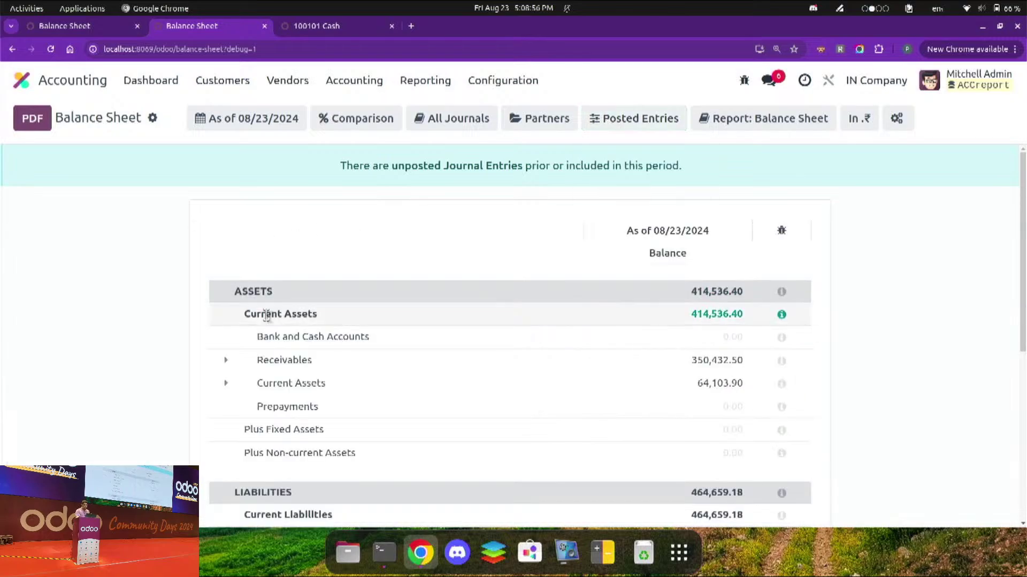
left_click(260, 362)
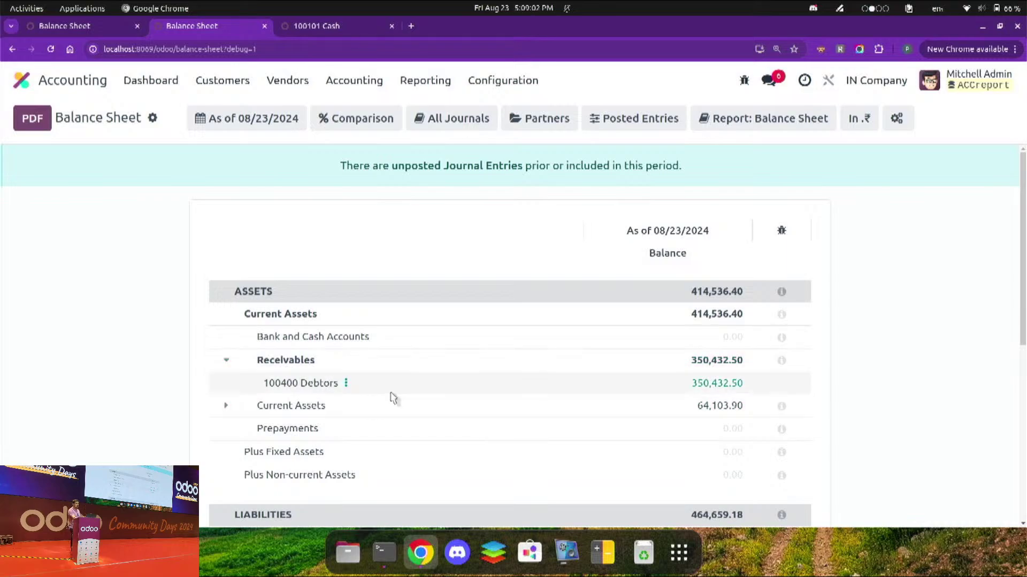
Step: In the first browser tab, add partner_id after account_id in the Receivables line's Group By and save the Balance Sheet configuration
left_click(92, 28)
left_click(182, 408)
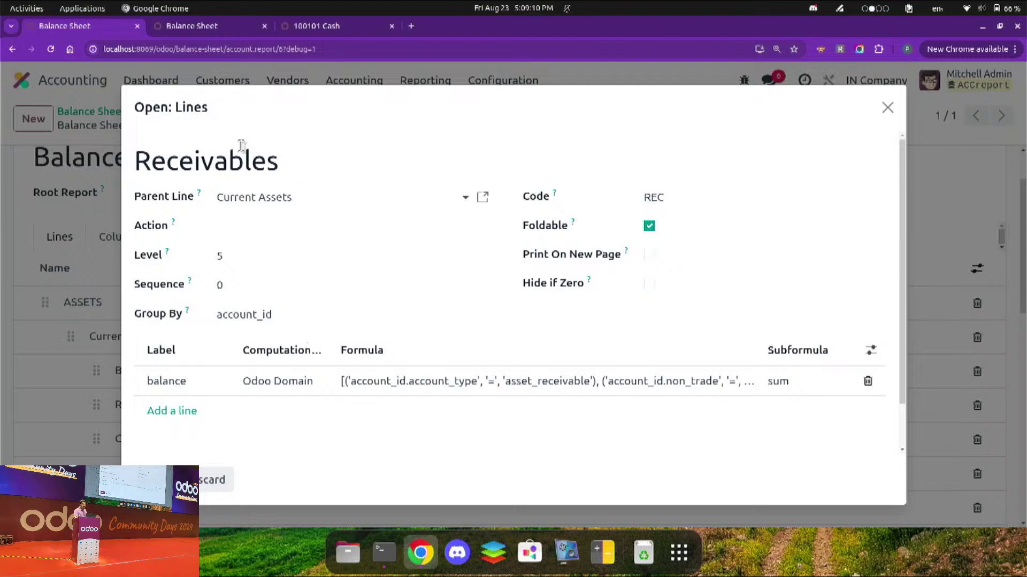
left_click(193, 27)
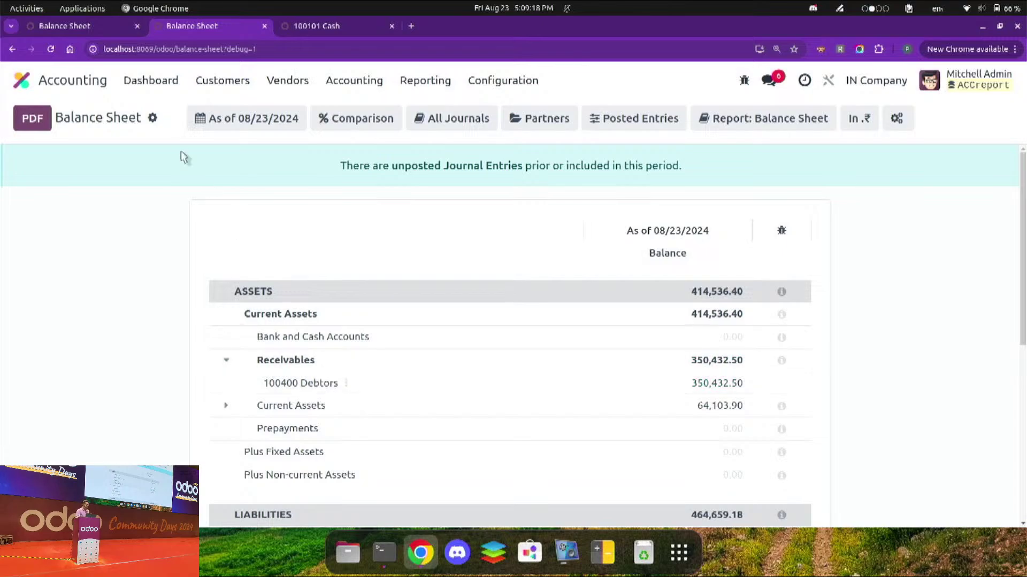
left_click(103, 26)
left_click(284, 321)
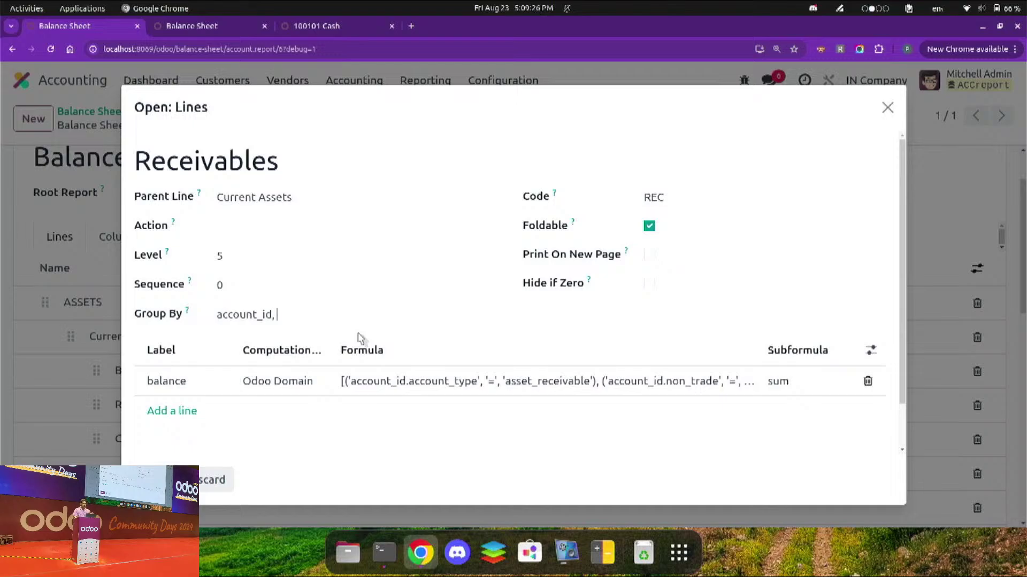
type("ner_id")
left_click(152, 480)
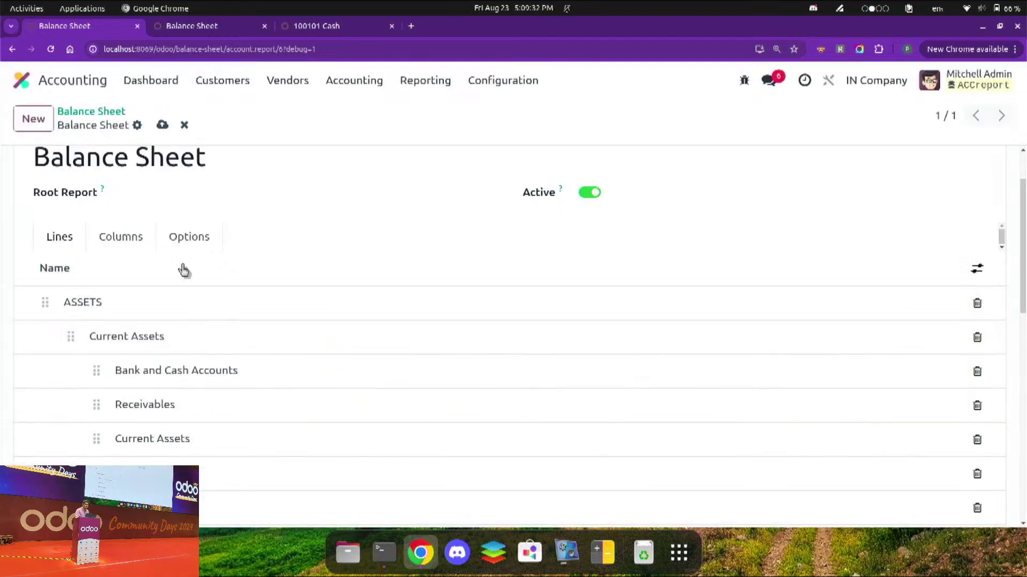
left_click(162, 125)
Step: In the second browser tab, reload the Balance Sheet report, unfold 100400 Debtors under Receivables and load its remaining partner lines
left_click(216, 28)
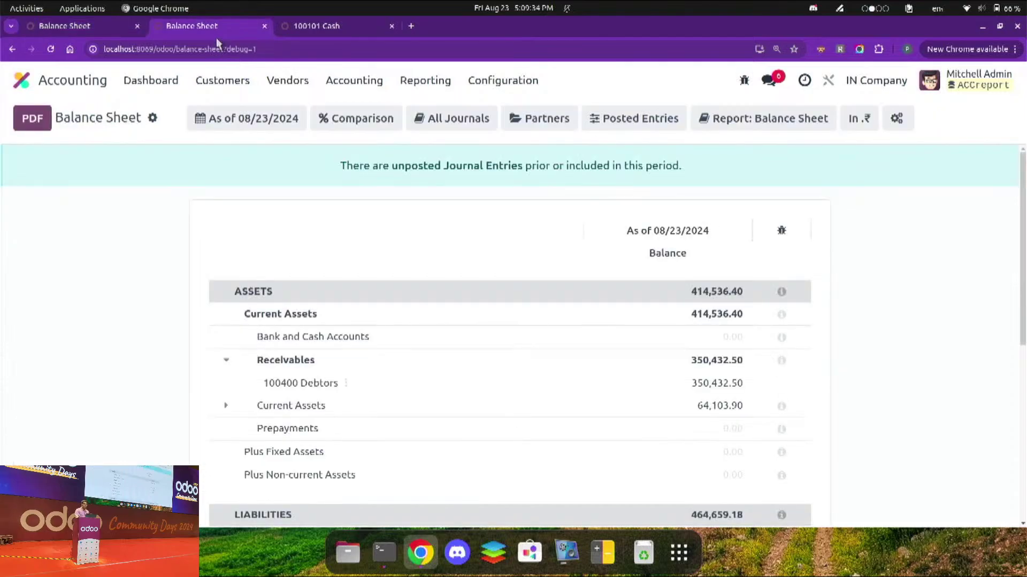
left_click(50, 48)
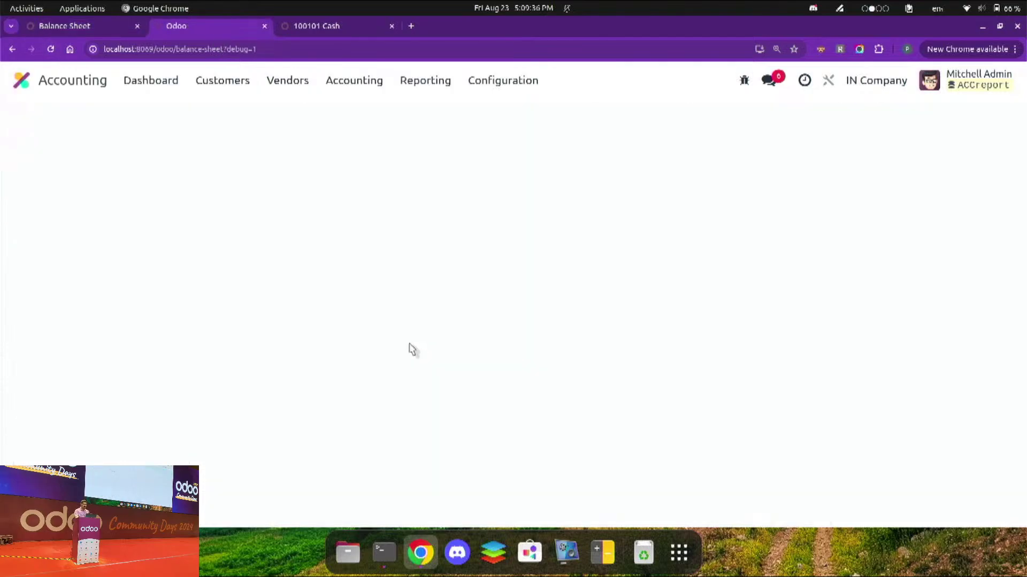
left_click(306, 385)
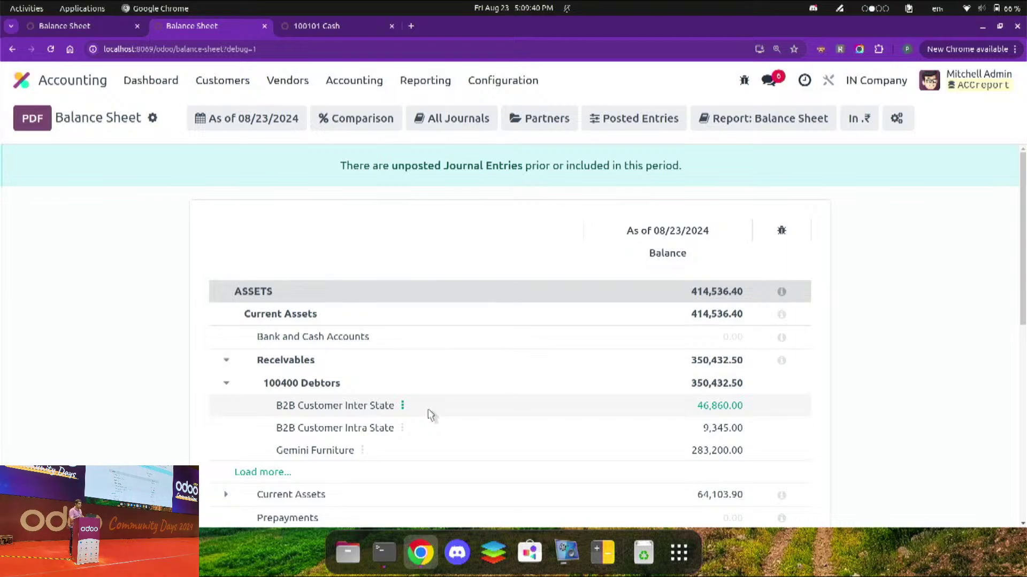
left_click(266, 474)
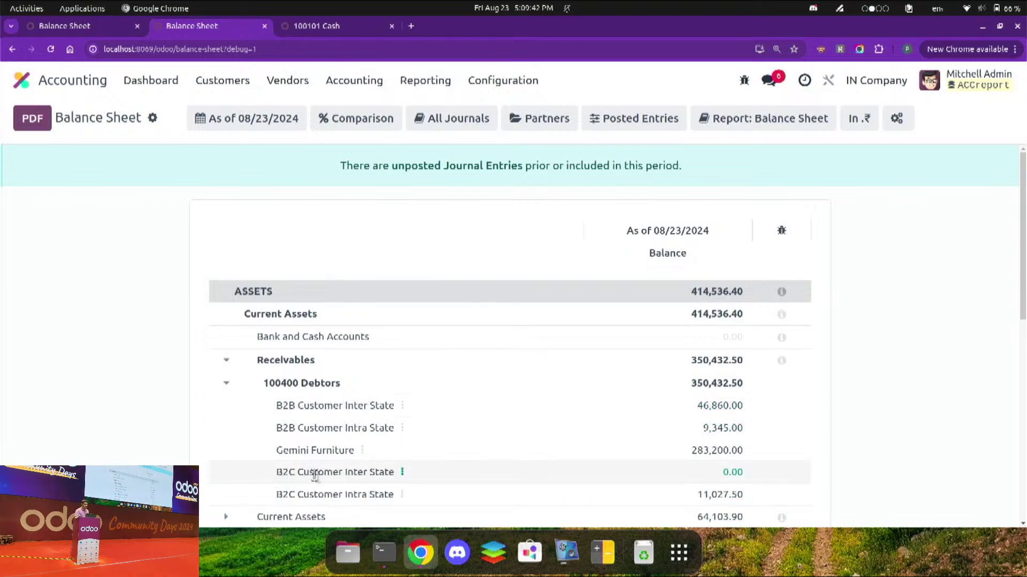
scroll(313, 474, "down", 1)
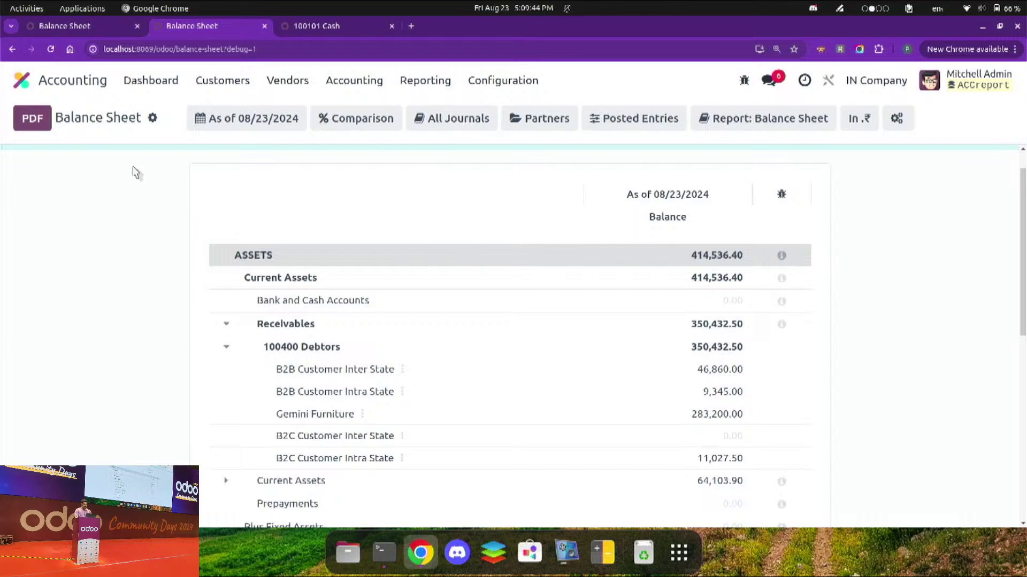
Step: In the first browser tab, add id after partner_id in the Receivables line's Group By and save the Balance Sheet configuration
left_click(101, 29)
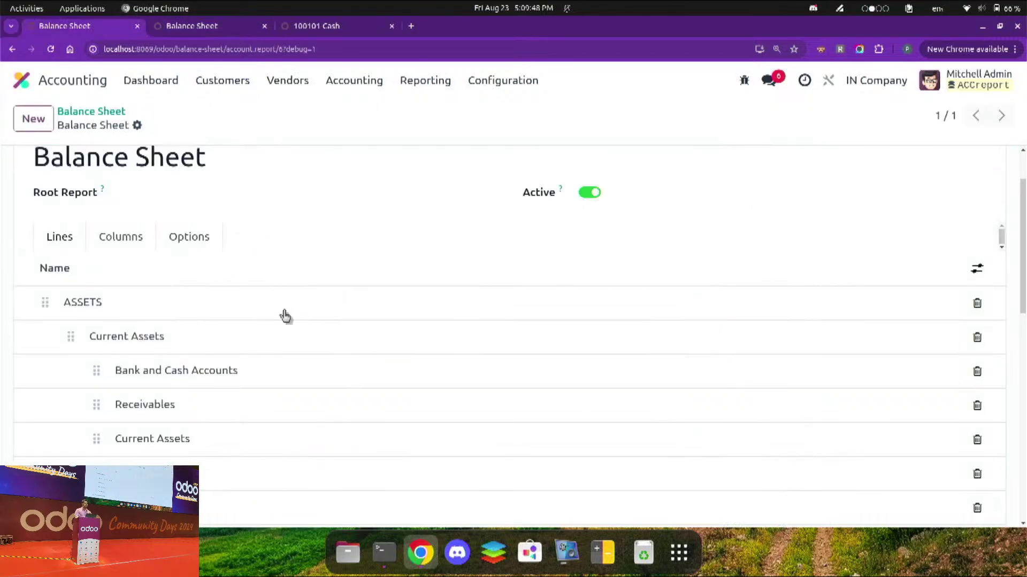
left_click(187, 415)
left_click(349, 318)
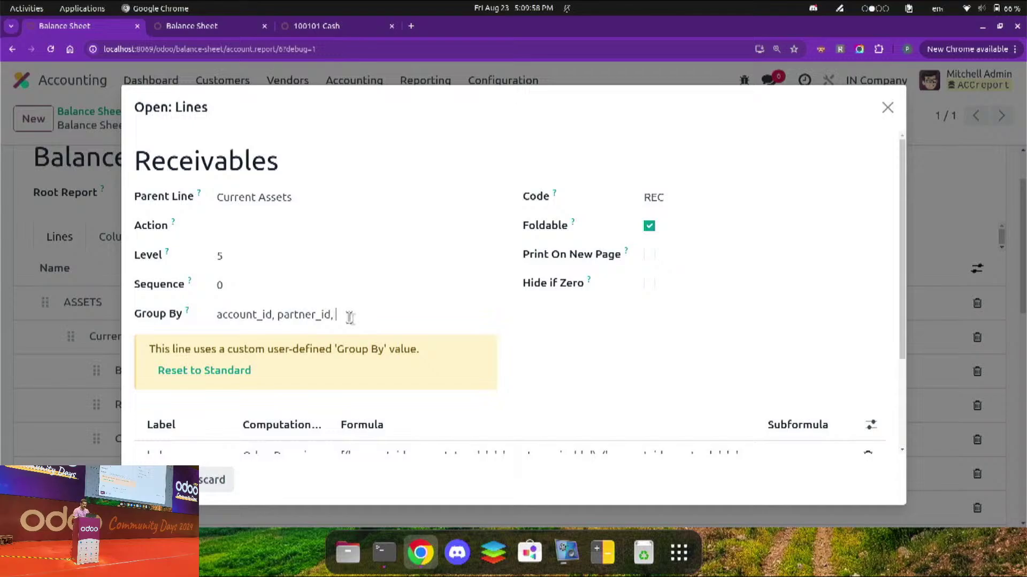
type("ID")
left_click(153, 480)
left_click(162, 129)
Step: In the second browser tab, reload the Balance Sheet report and unfold B2B Customer Inter State under 100400 Debtors to inspect its entries
left_click(201, 25)
left_click(248, 350)
left_click(249, 350)
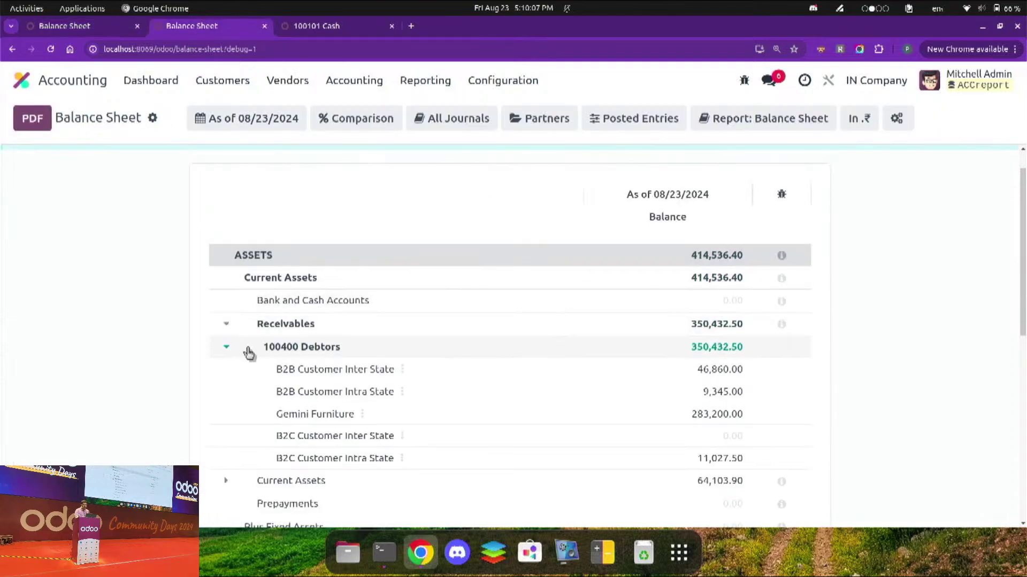
left_click(51, 49)
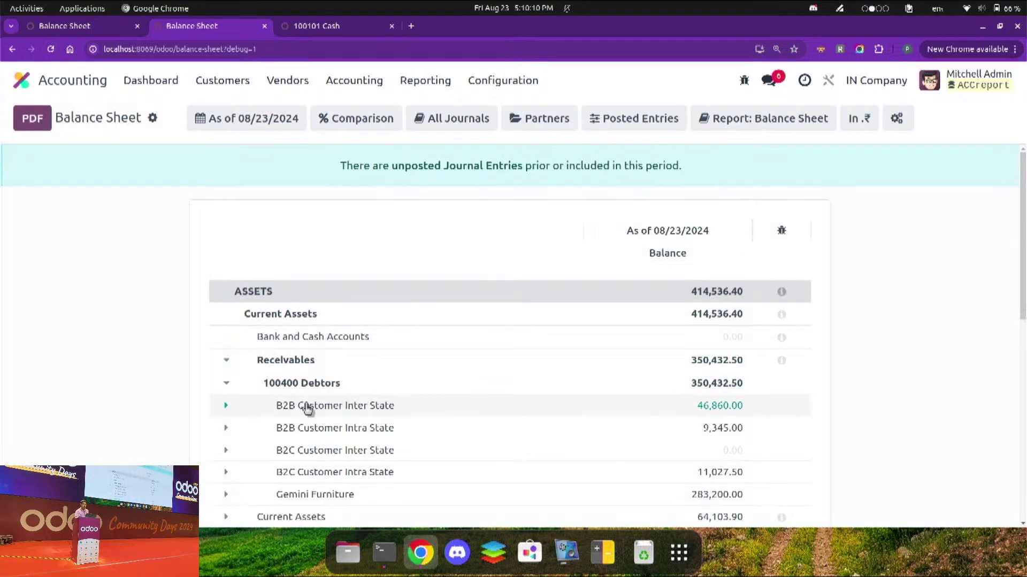
left_click(308, 408)
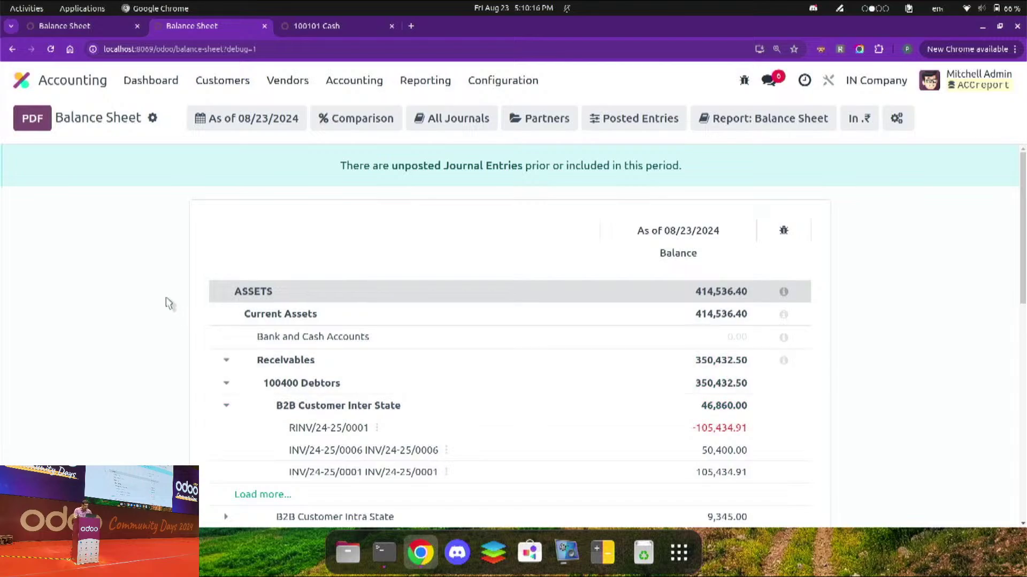
scroll(169, 303, "down", 2)
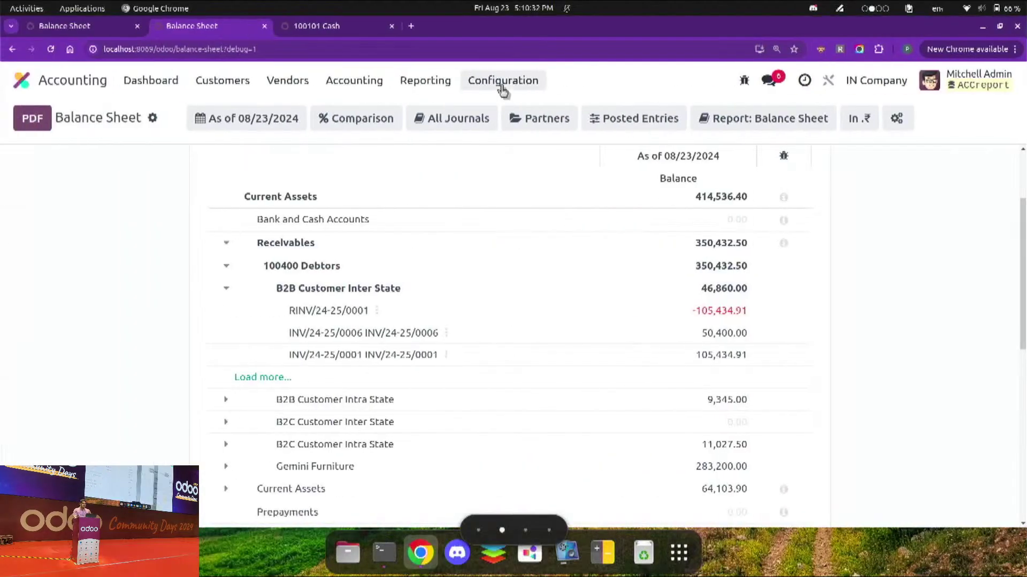
Step: Open the Accounting Reports configuration list, view a blank new report form and discard it
left_click(481, 85)
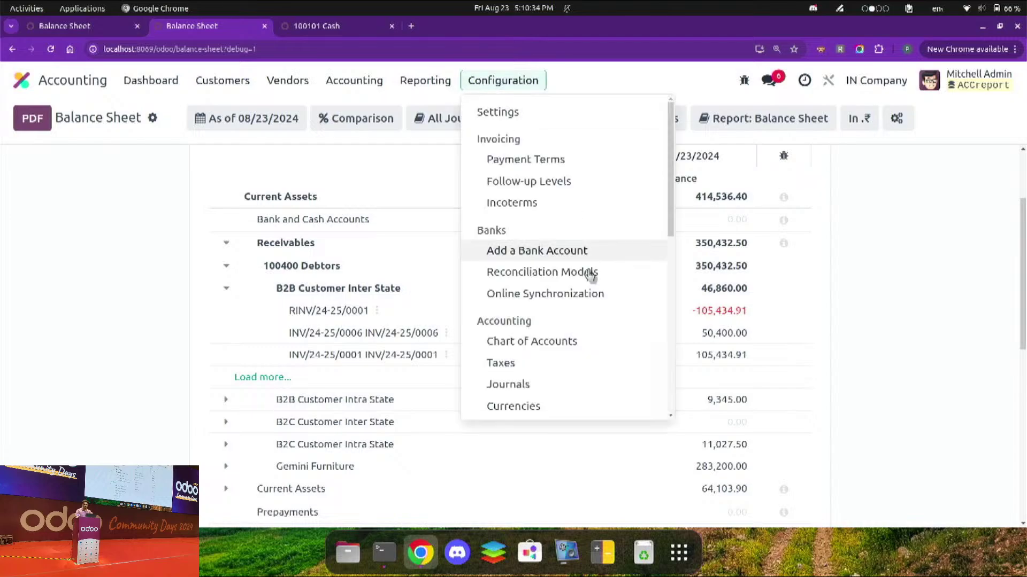
scroll(576, 355, "down", 5)
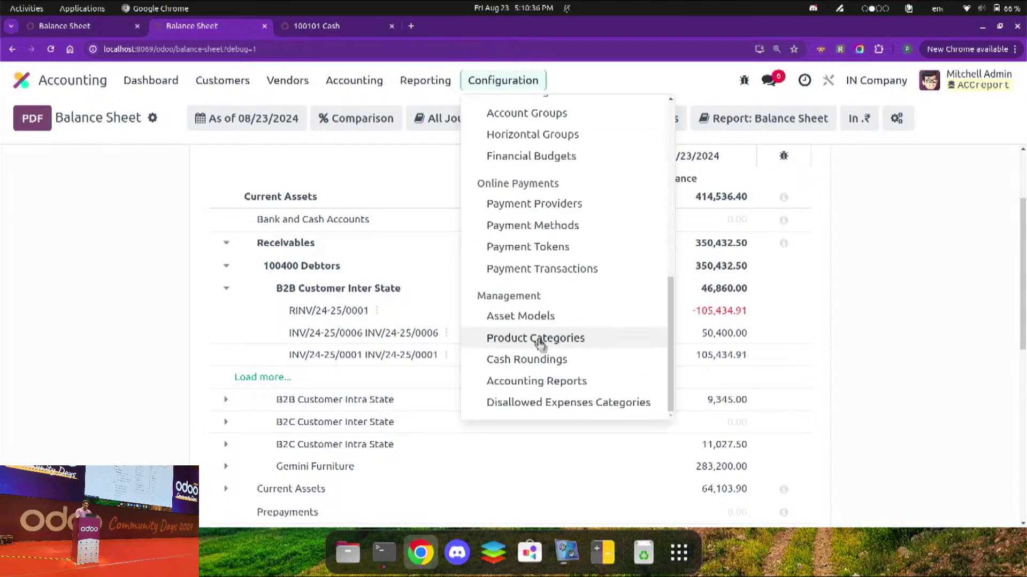
left_click(553, 381)
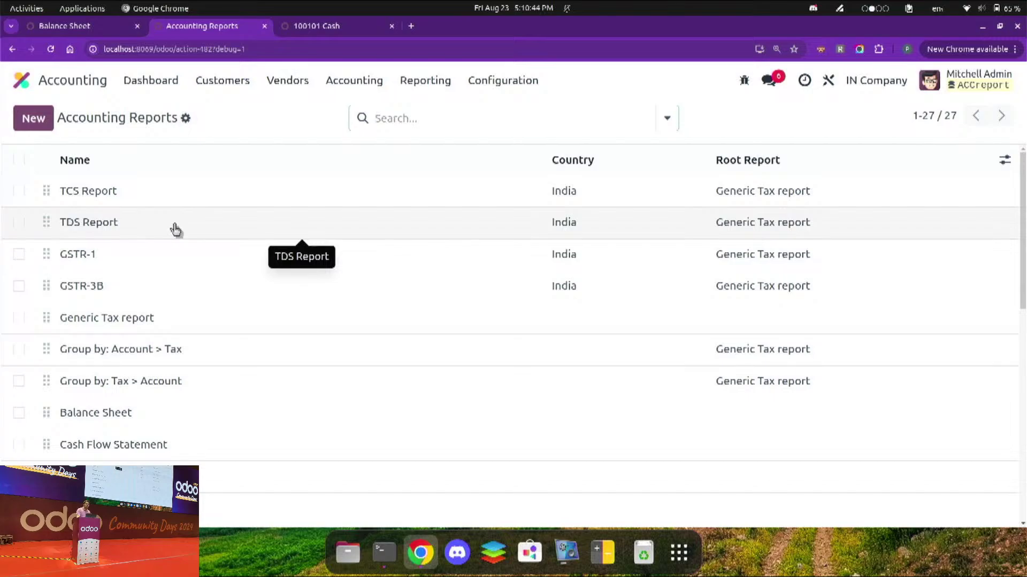
left_click(33, 118)
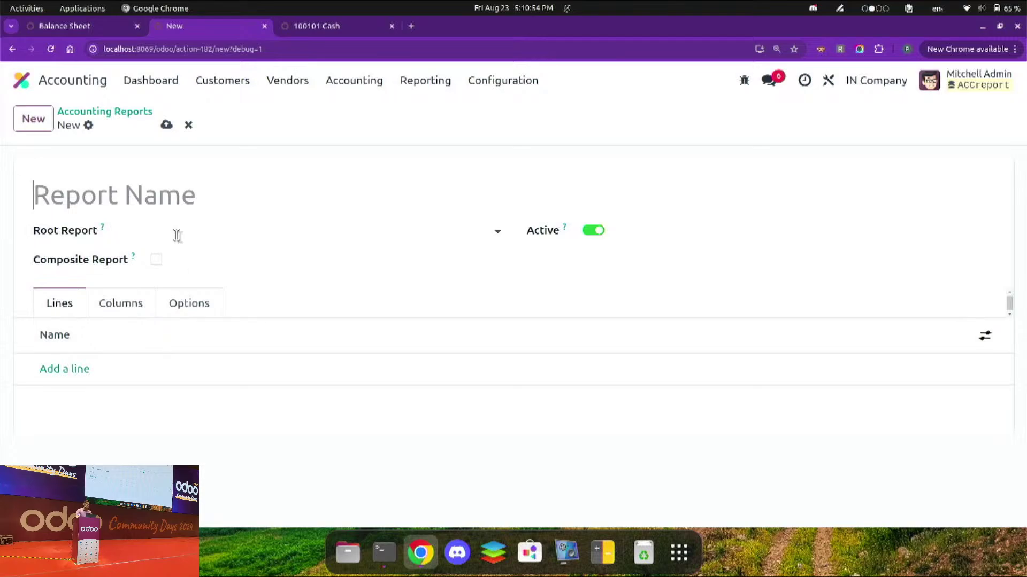
left_click(188, 125)
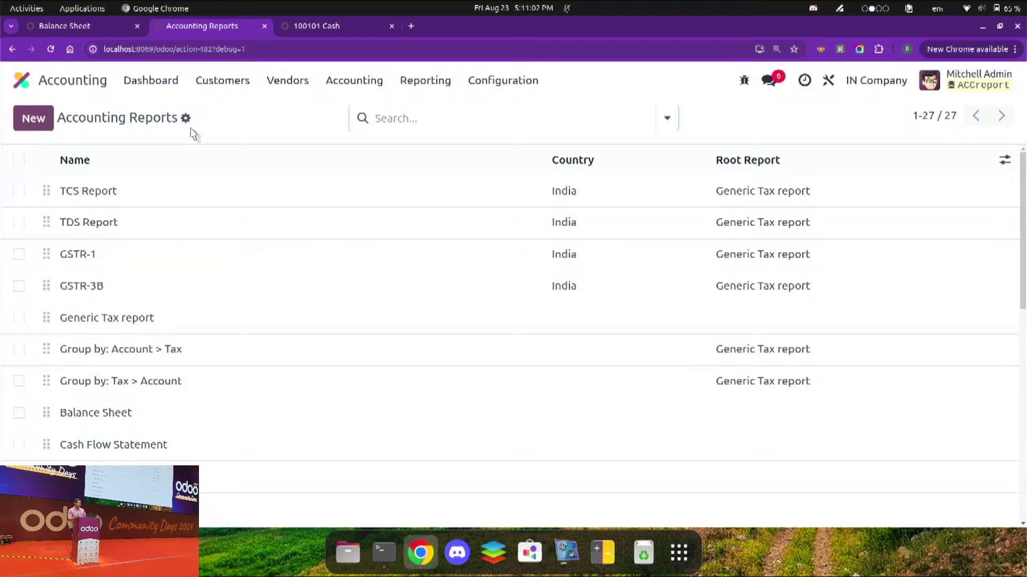
Step: Open SCH3 FS IMPORT.xlsx from the Desktop folder in WPS and examine its report line columns
left_click(334, 548)
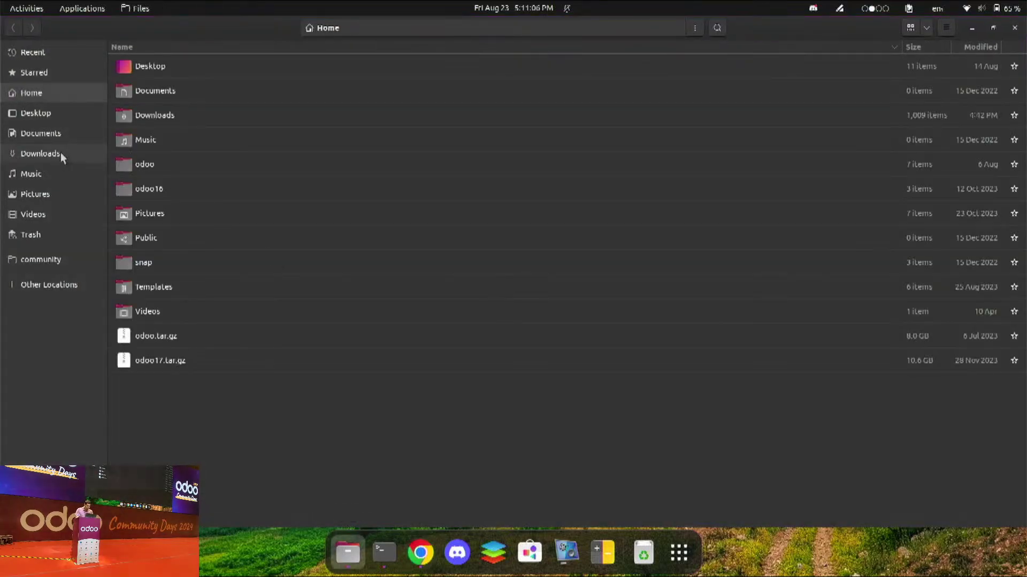
left_click(56, 113)
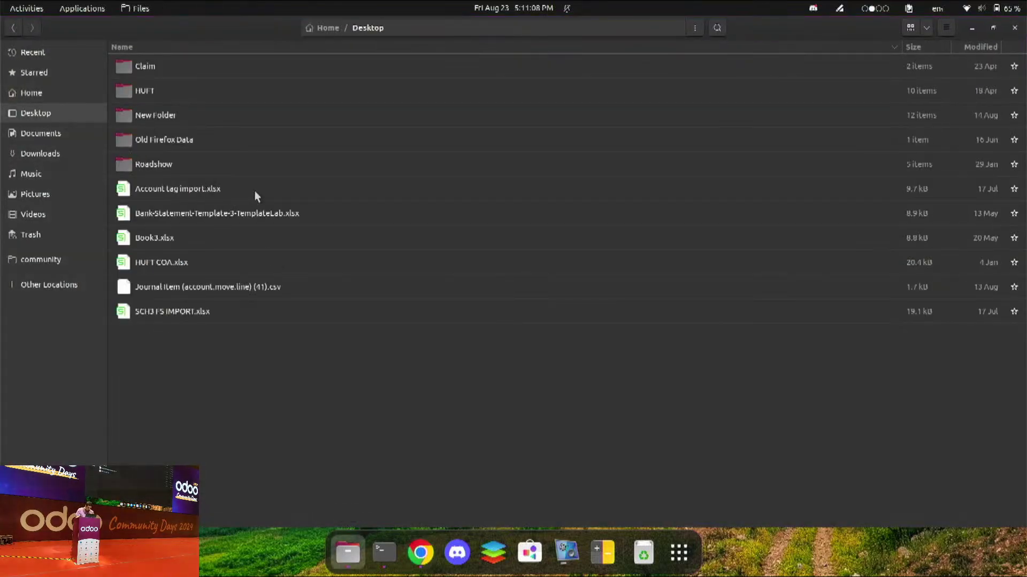
double_click(172, 313)
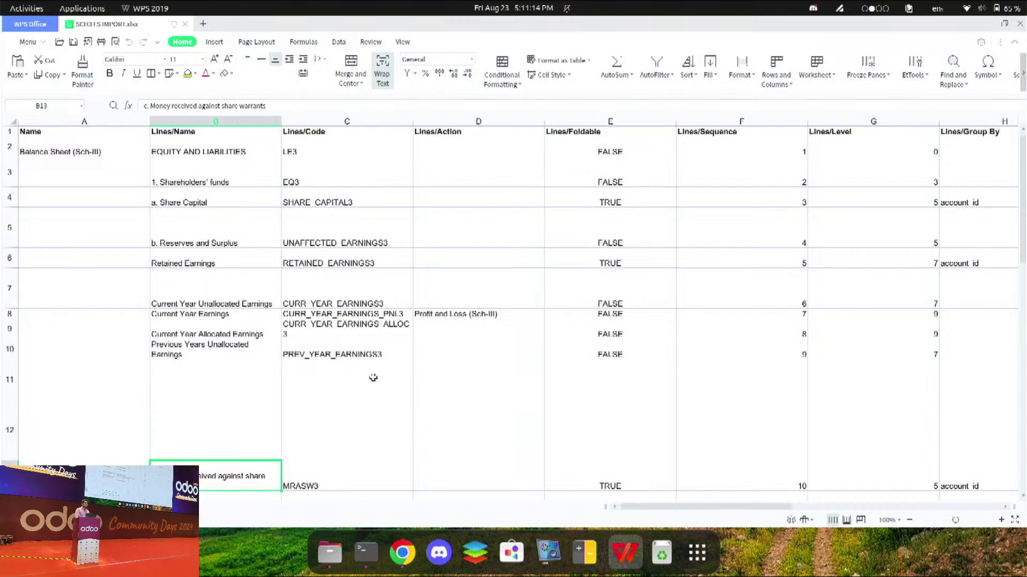
scroll(374, 379, "right", 2)
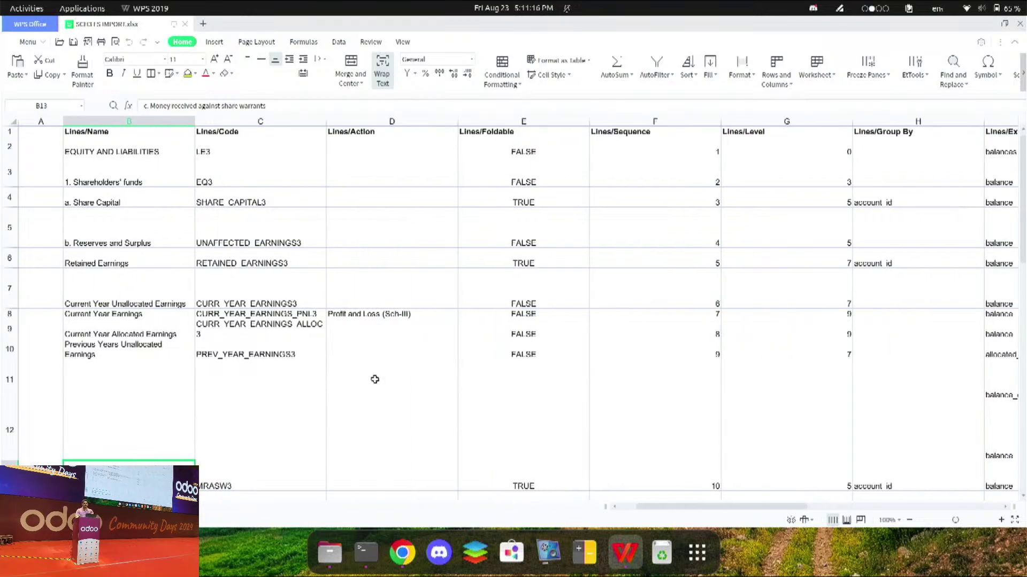
scroll(375, 379, "right", 1)
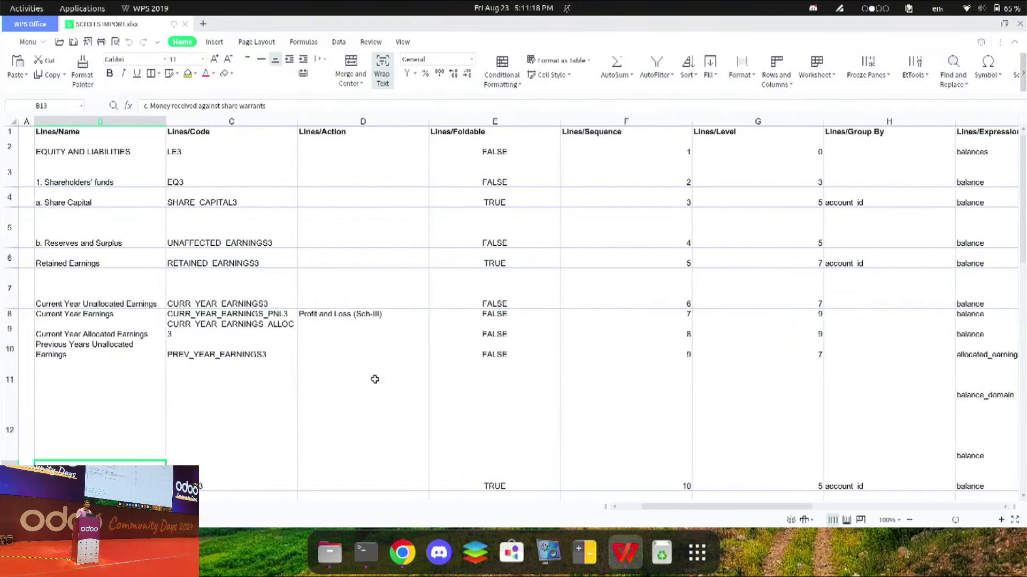
scroll(375, 379, "left", 3)
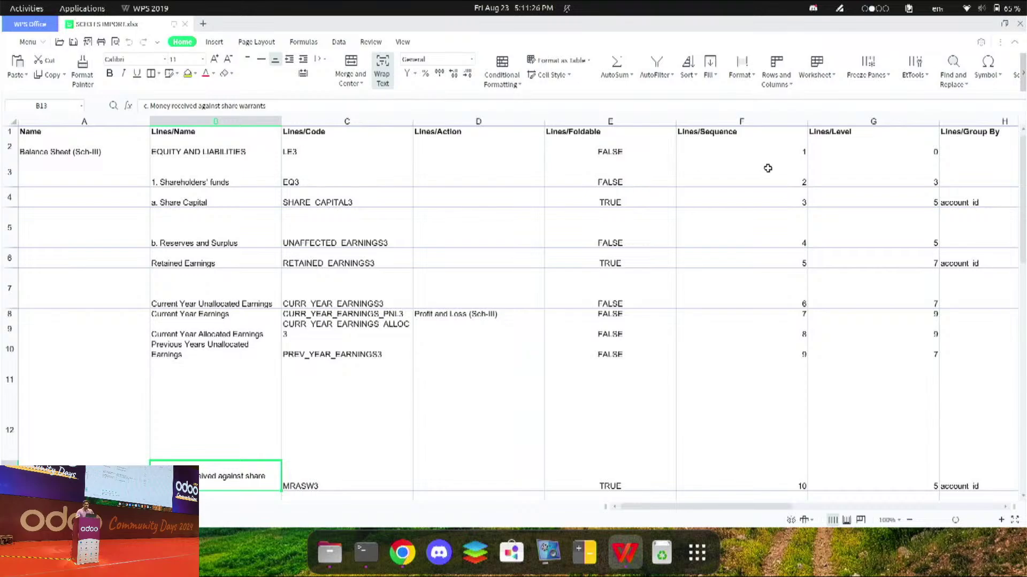
Step: Switch back to Odoo in Chrome and upload SCH3 FS IMPORT.xlsx as an import file for Accounting Reports
key("alt+Tab")
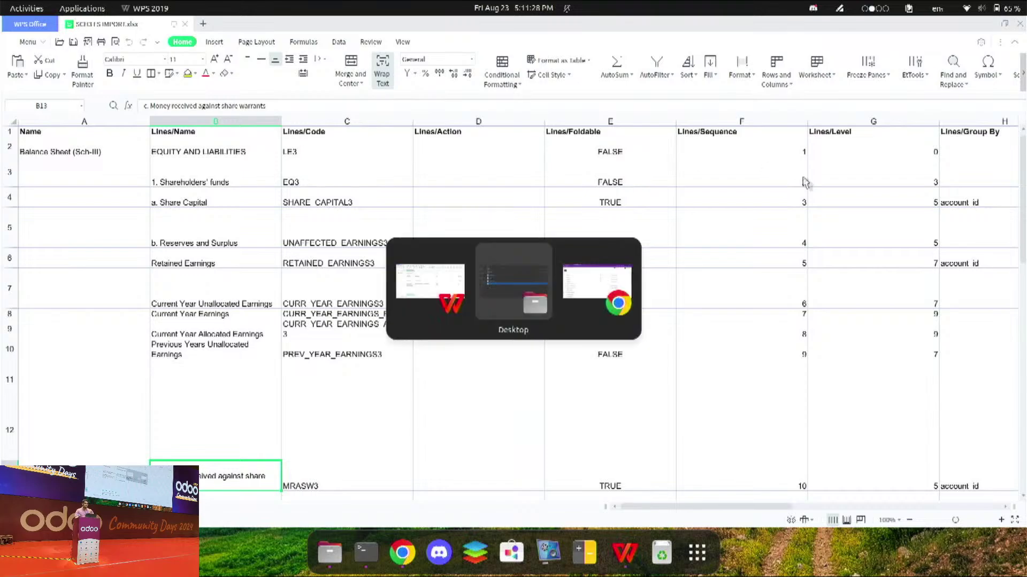
key("alt+Tab")
key("alt+Tab")
left_click(187, 118)
left_click(252, 146)
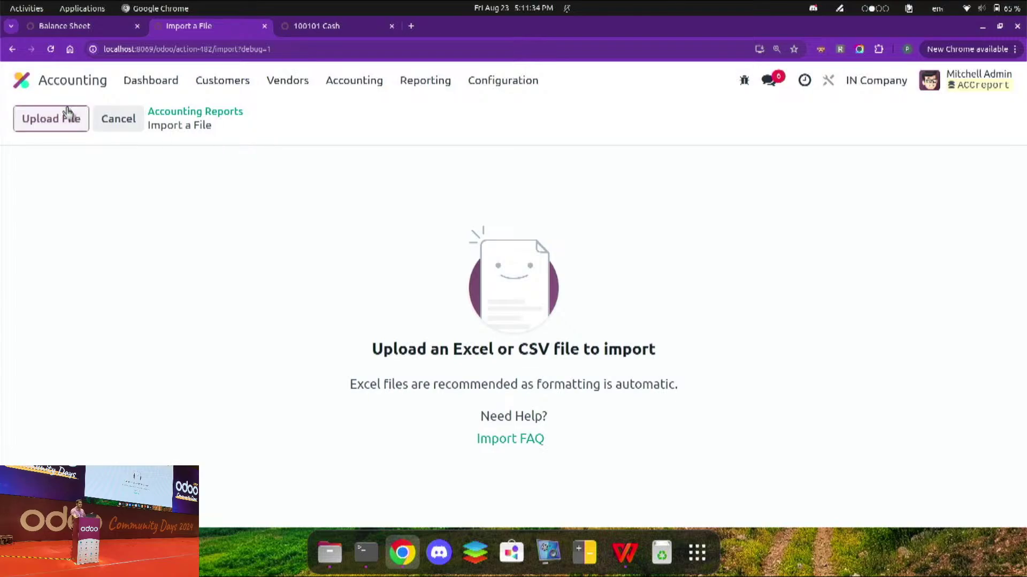
left_click(67, 113)
double_click(406, 234)
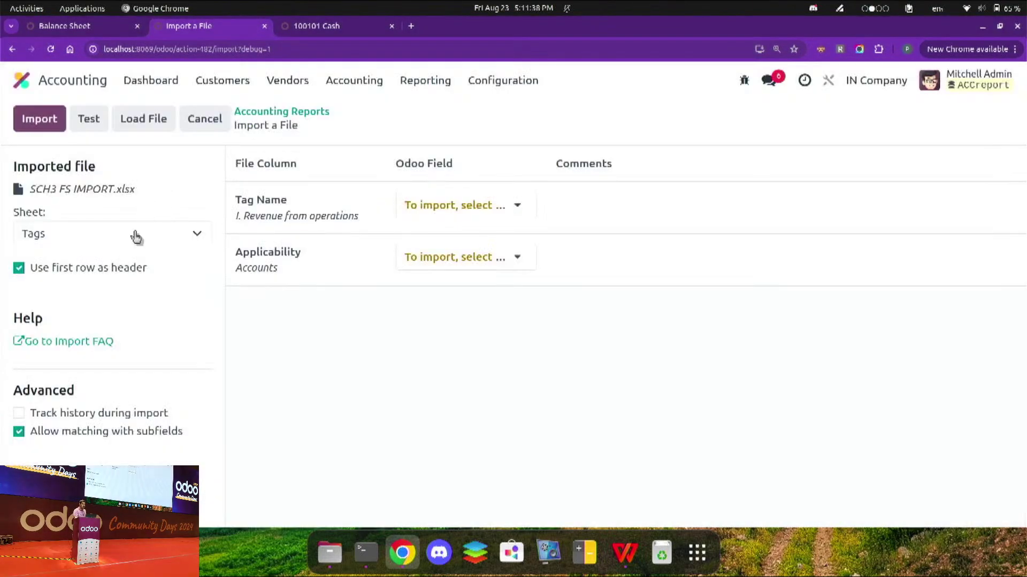
Step: Choose the PL sheet, clear the field mapping of Lines/Parent Line, then test and run the import
left_click(134, 236)
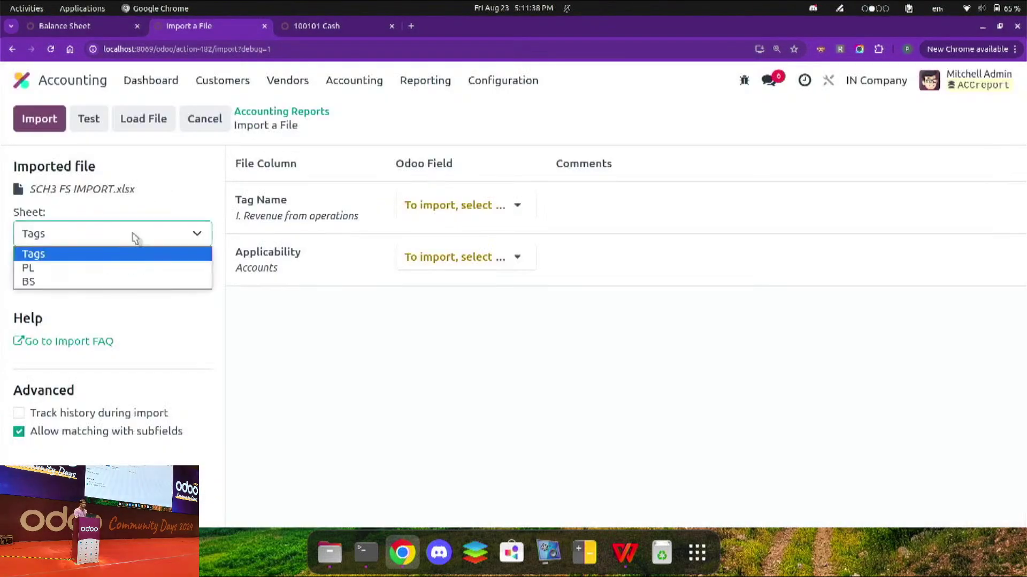
left_click(118, 269)
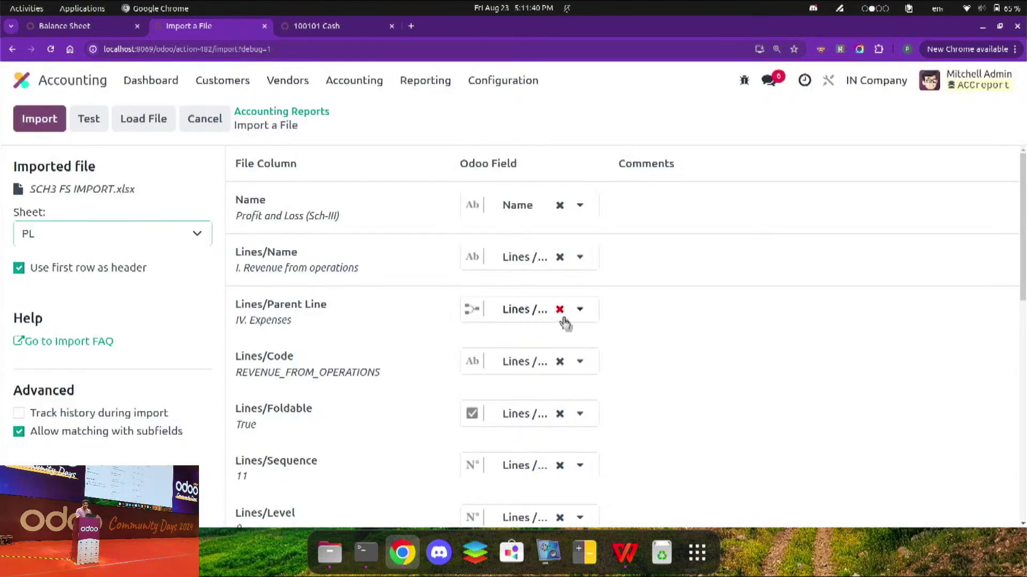
left_click(560, 311)
left_click(102, 120)
left_click(37, 123)
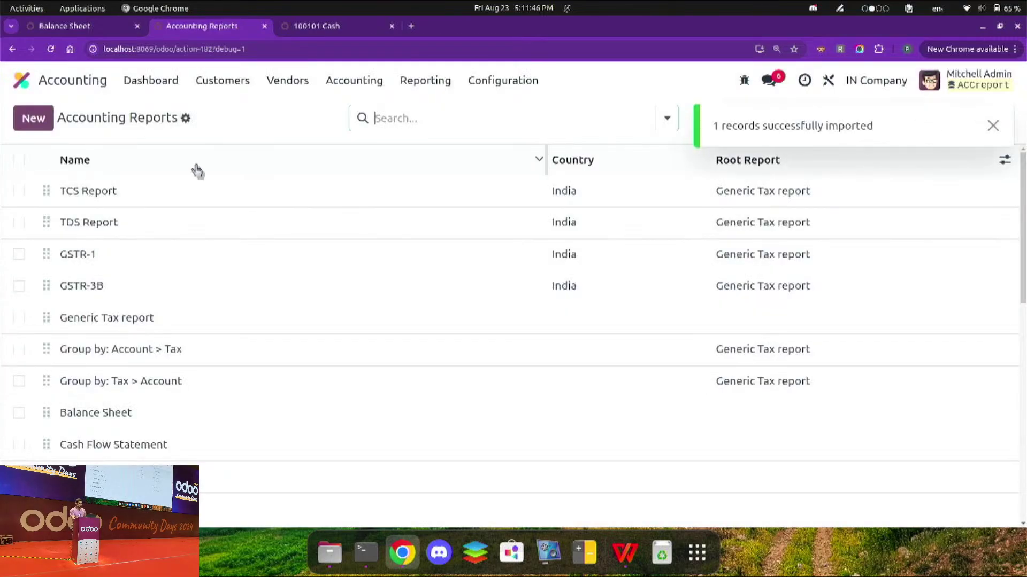
Step: Open the imported Profit and Loss (Sch-III) report from the Accounting Reports list and review its lines
scroll(232, 348, "down", 10)
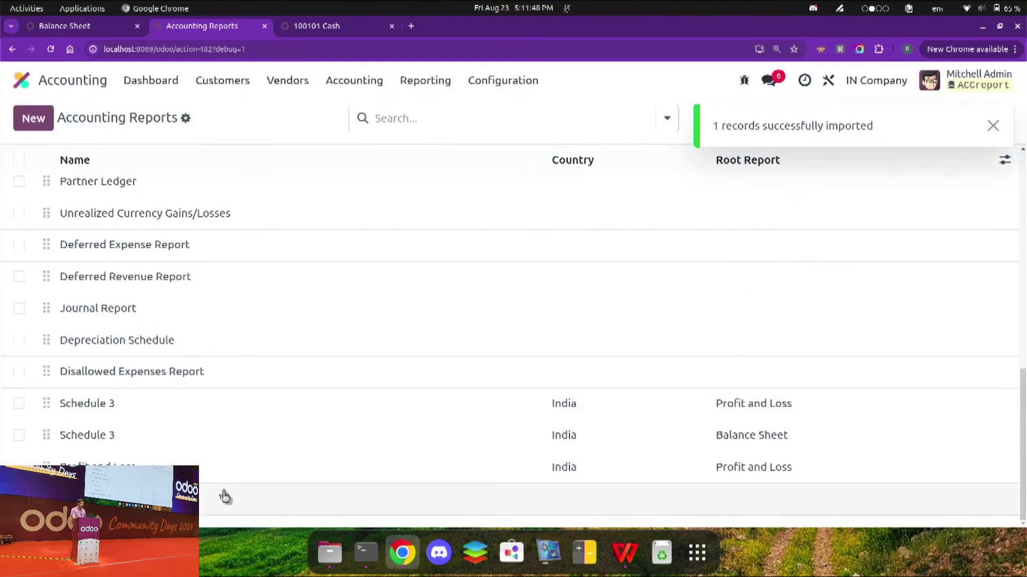
left_click(225, 497)
scroll(224, 498, "down", 10)
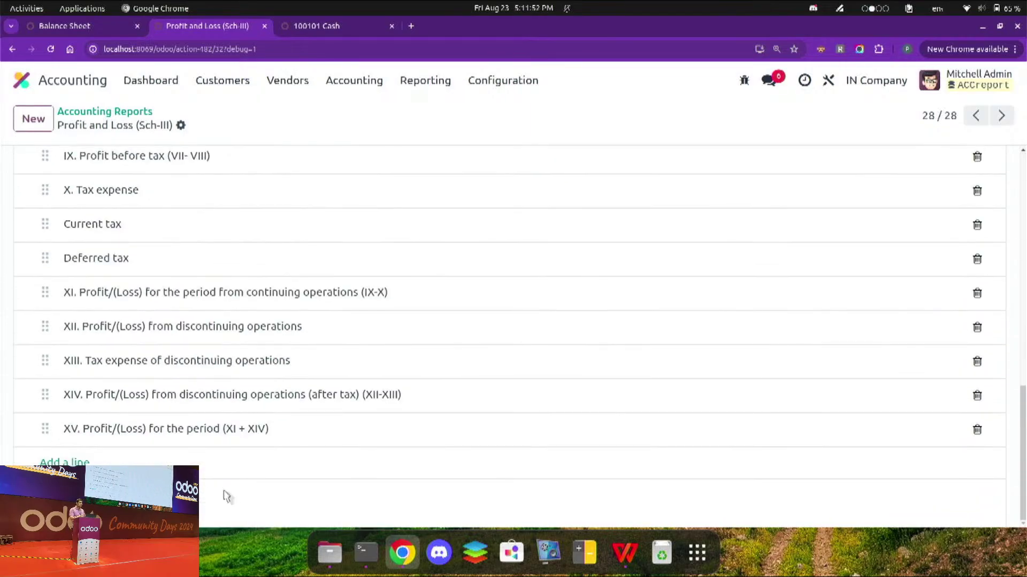
scroll(224, 495, "up", 3)
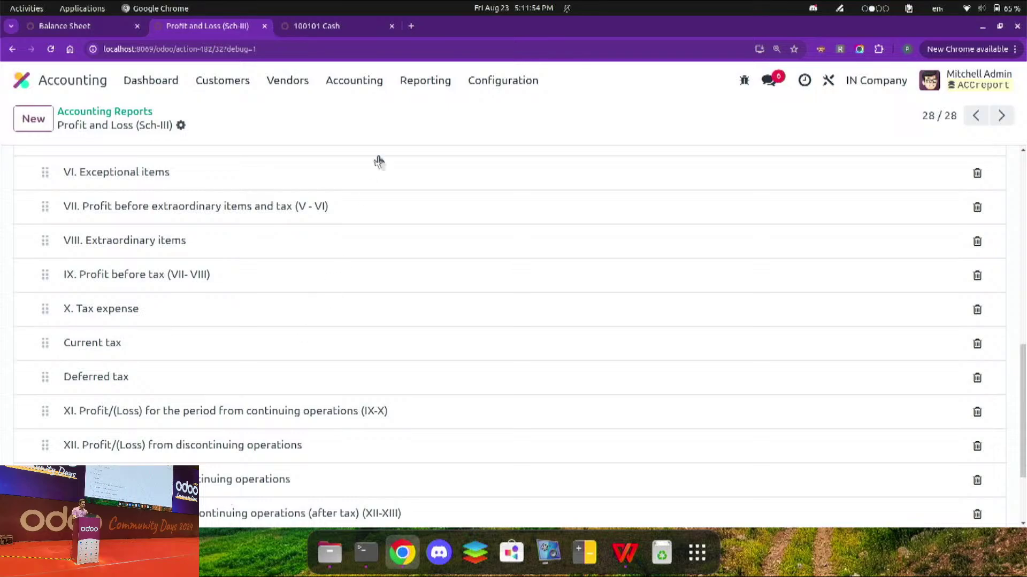
Step: Check the available reporting entries and create a menu item for the Profit and Loss (Sch-III) report
left_click(416, 88)
scroll(455, 220, "down", 5)
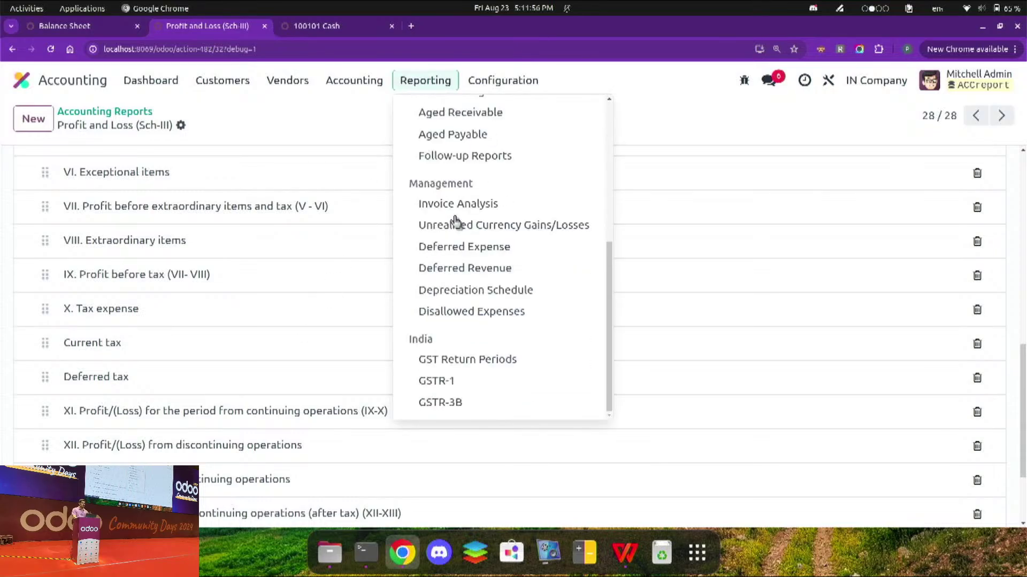
double_click(234, 142)
left_click(188, 130)
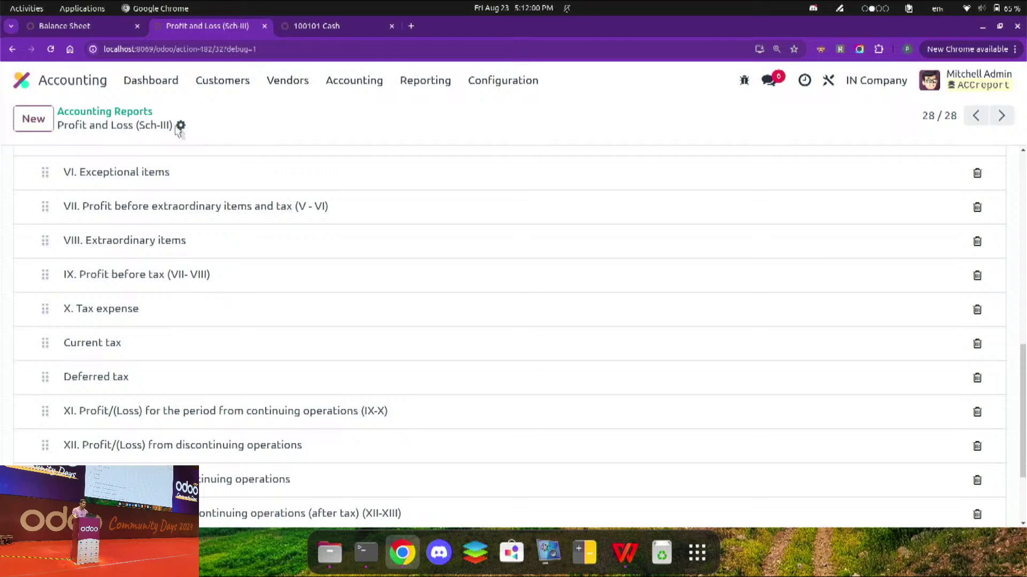
left_click(180, 126)
left_click(229, 235)
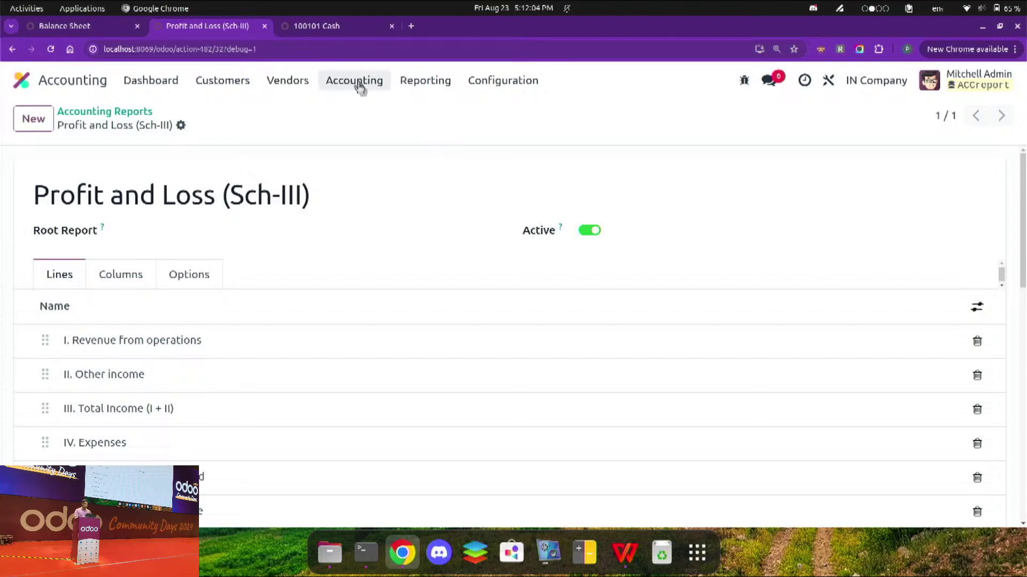
Step: Open the Profit and Loss (Sch-III) report through its new Reporting entry and look through it
left_click(424, 80)
scroll(477, 286, "down", 5)
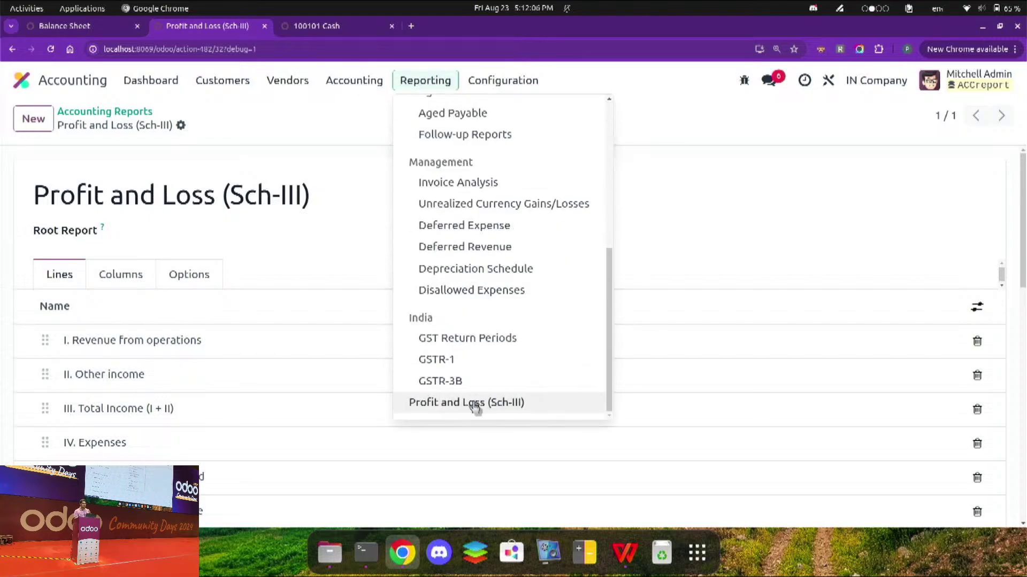
left_click(459, 404)
scroll(477, 344, "down", 5)
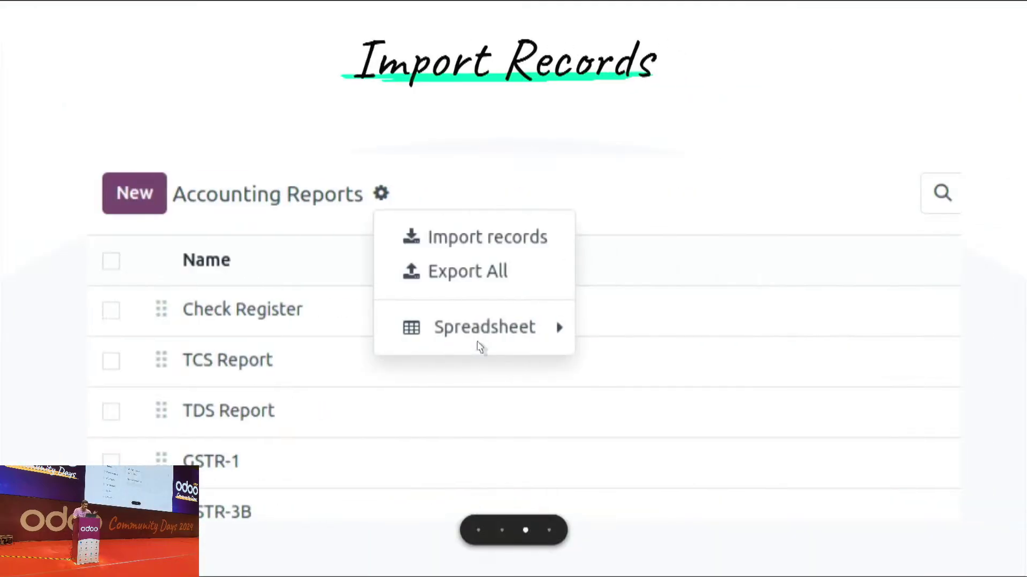
key("Right")
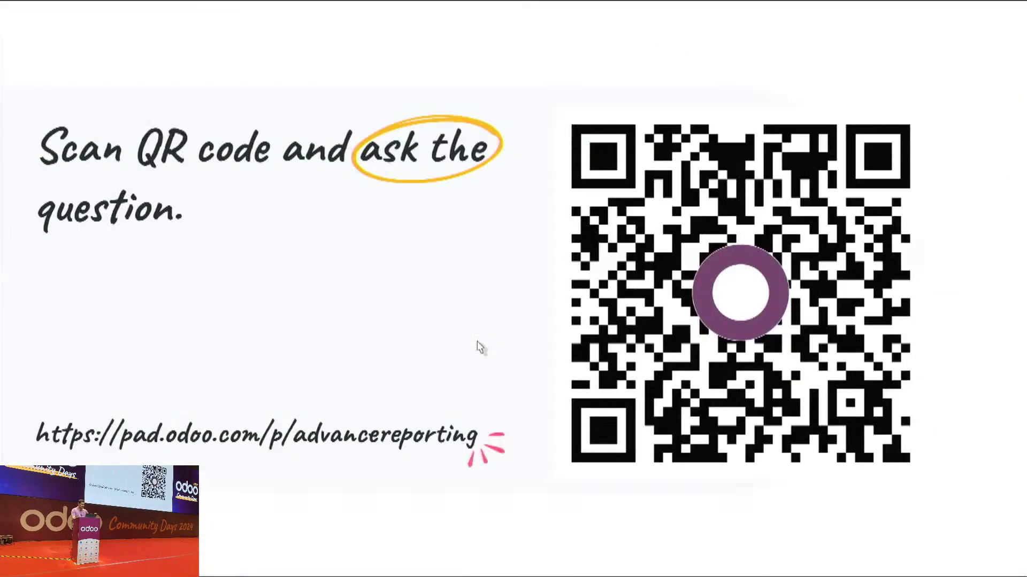